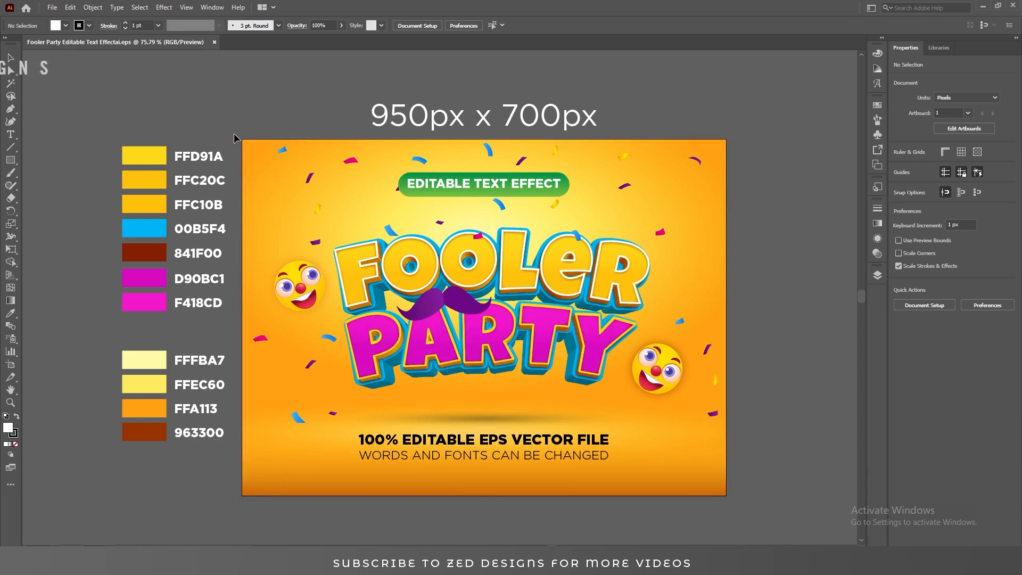
Delete all existing Fooler Party artwork from the artboard and check the remaining layers
key("ctrl+a")
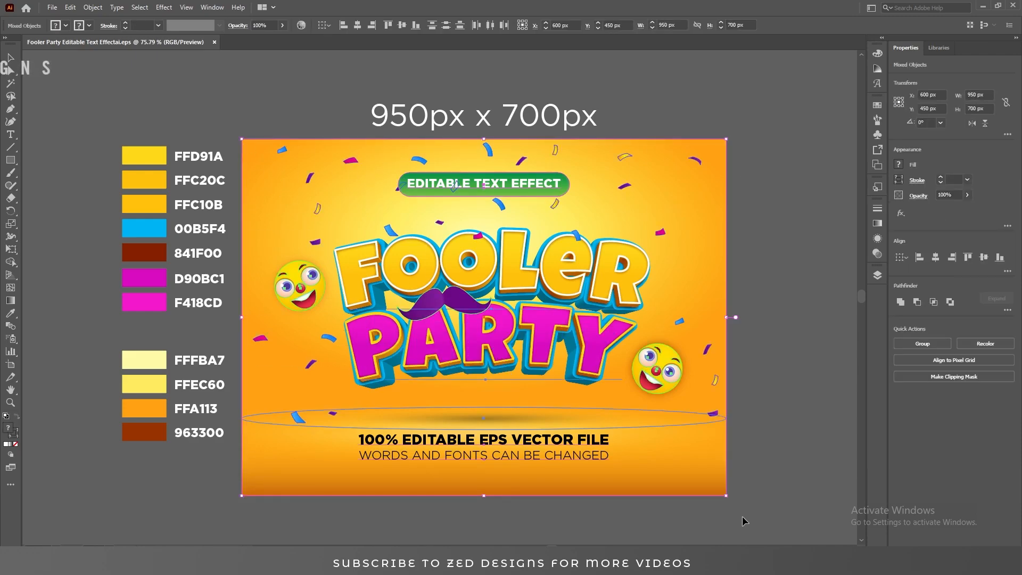
key("Delete")
left_click(878, 275)
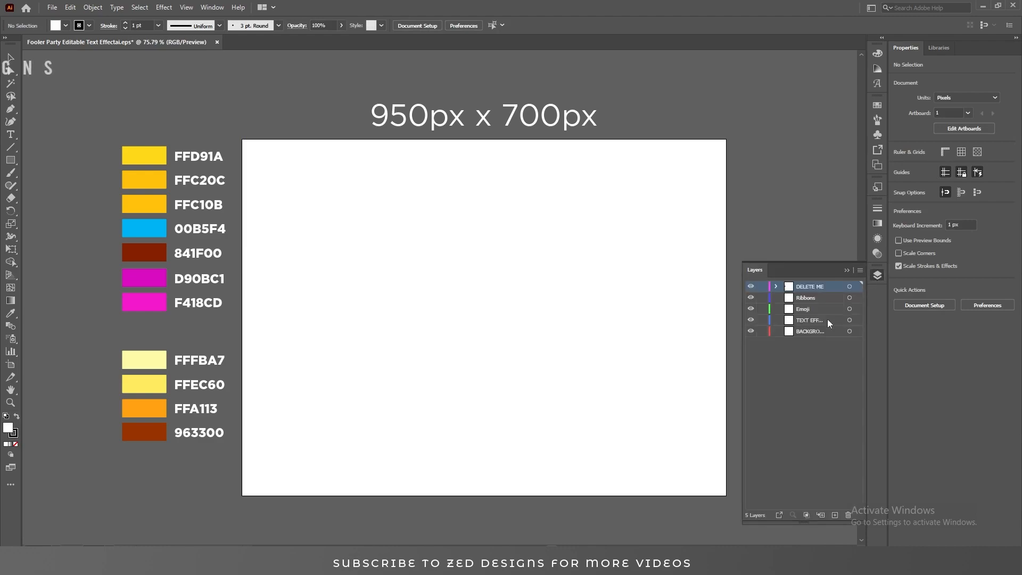
left_click(846, 270)
Create a rectangle 950 px wide and 700 px high
key("m")
left_click(464, 252)
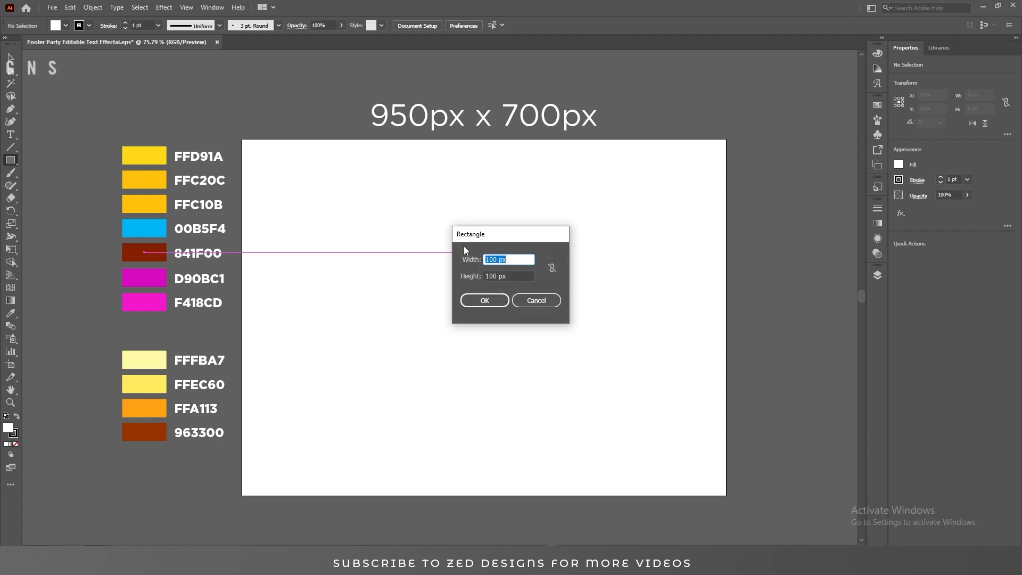
type("950")
key("Tab")
type("700")
key("Return")
Fill the rectangle with the FFA113 orange swatch color and center it horizontally and vertically on the artboard
key("i")
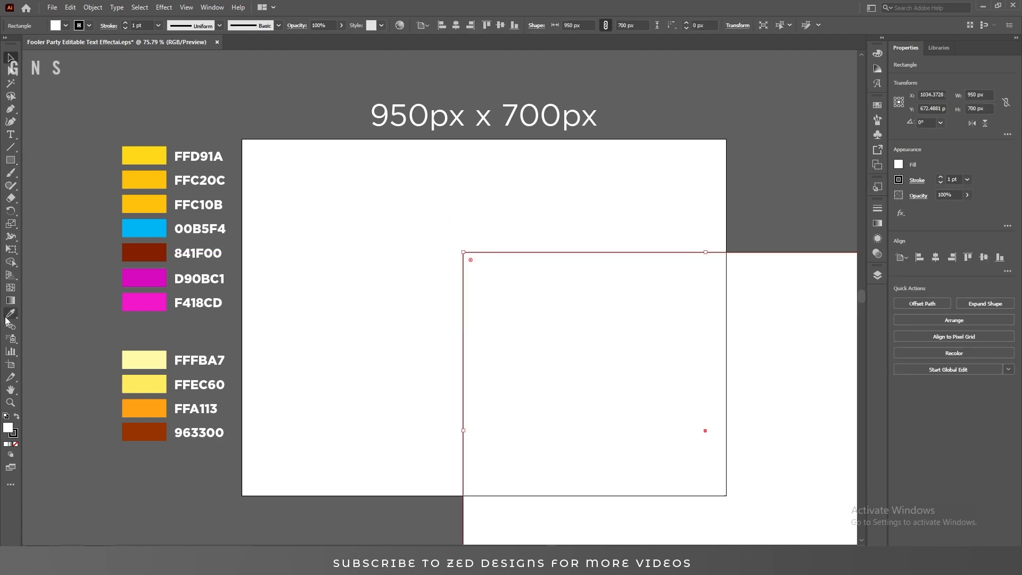
left_click(150, 412)
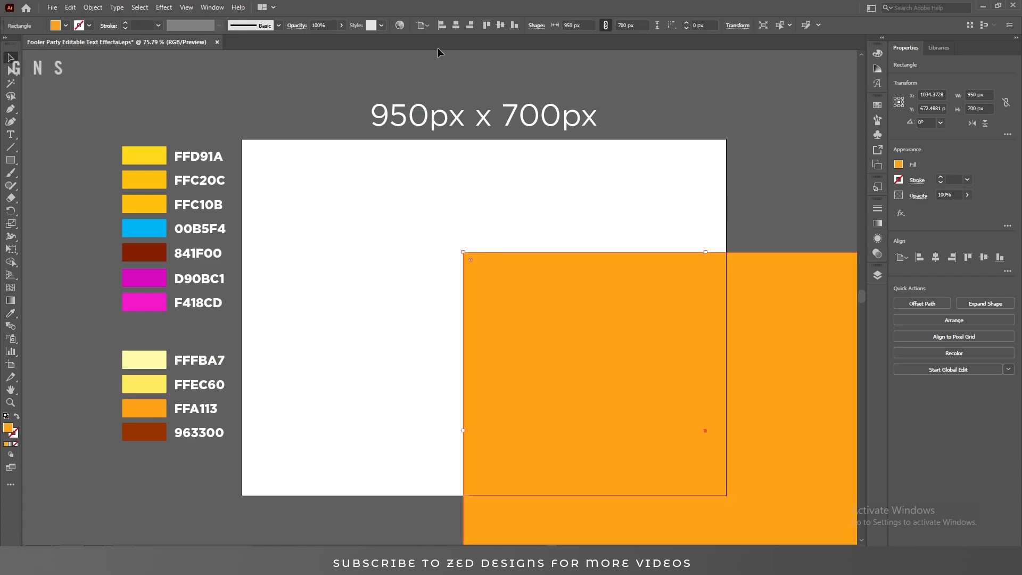
left_click(455, 26)
left_click(500, 26)
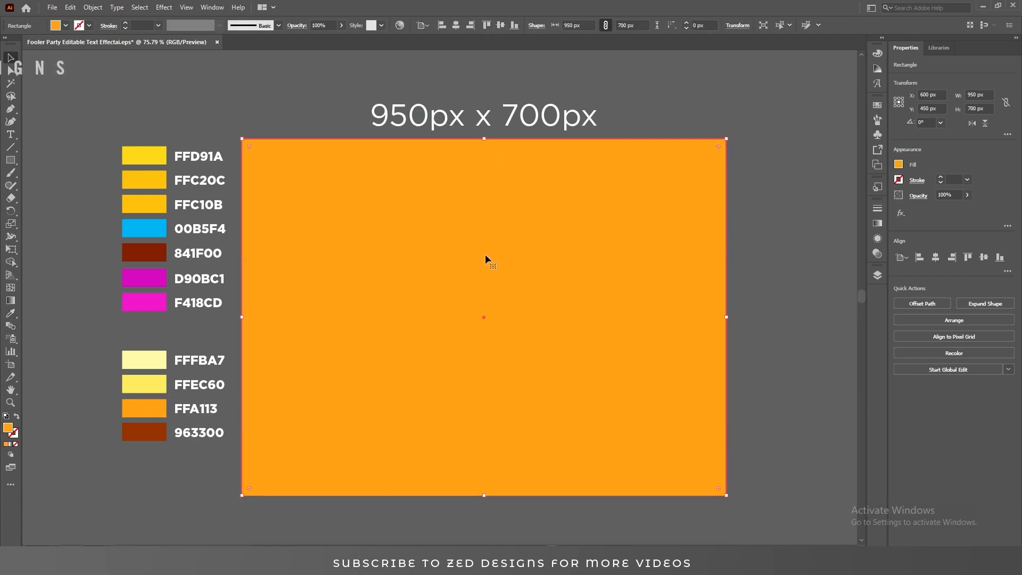
Lock the background layer and make the text effect layer active
left_click(877, 274)
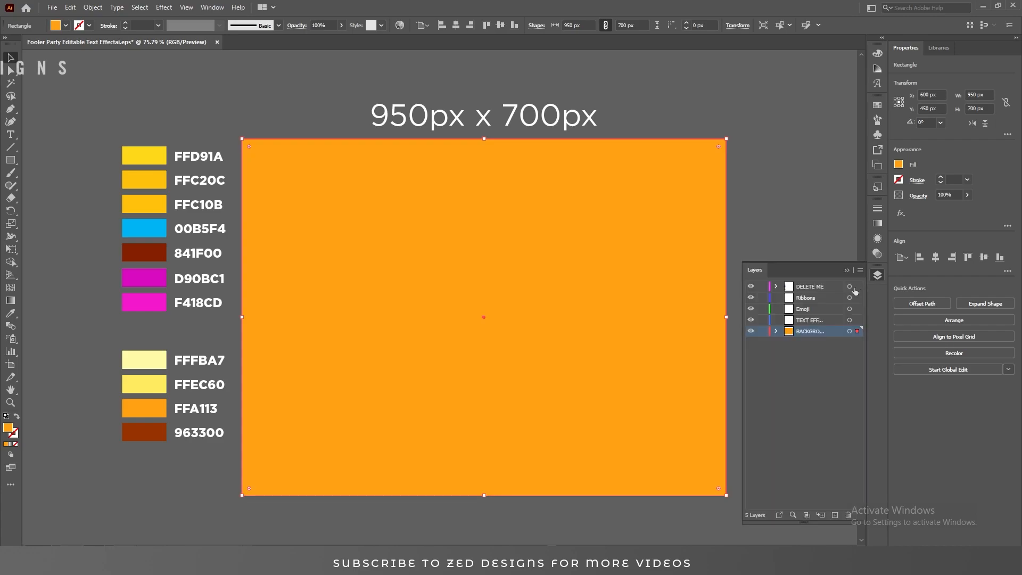
left_click(761, 332)
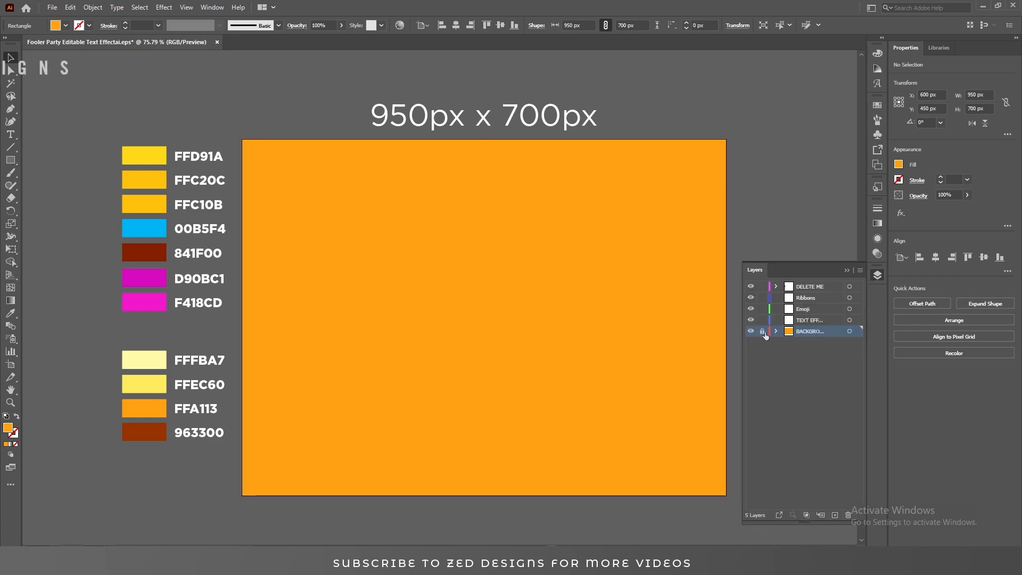
left_click(806, 321)
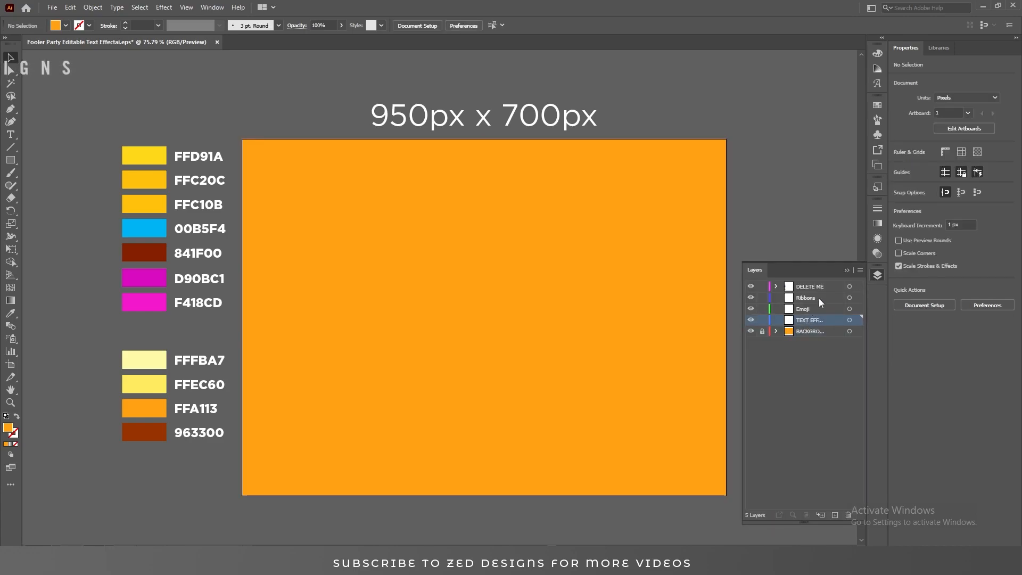
left_click(846, 271)
Add the text "FOOLER" near the middle of the orange background as a point text object
key("t")
left_click(488, 288)
type("FOOLER")
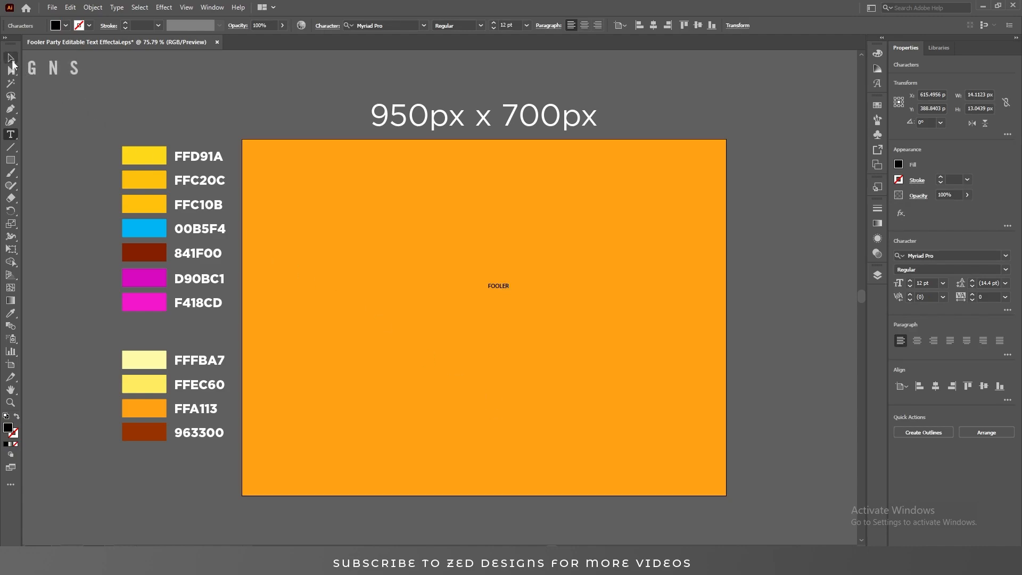
left_click(11, 59)
Set the FOOLER text to the Luckiest Guy Regular font at 165 pt
left_click(397, 25)
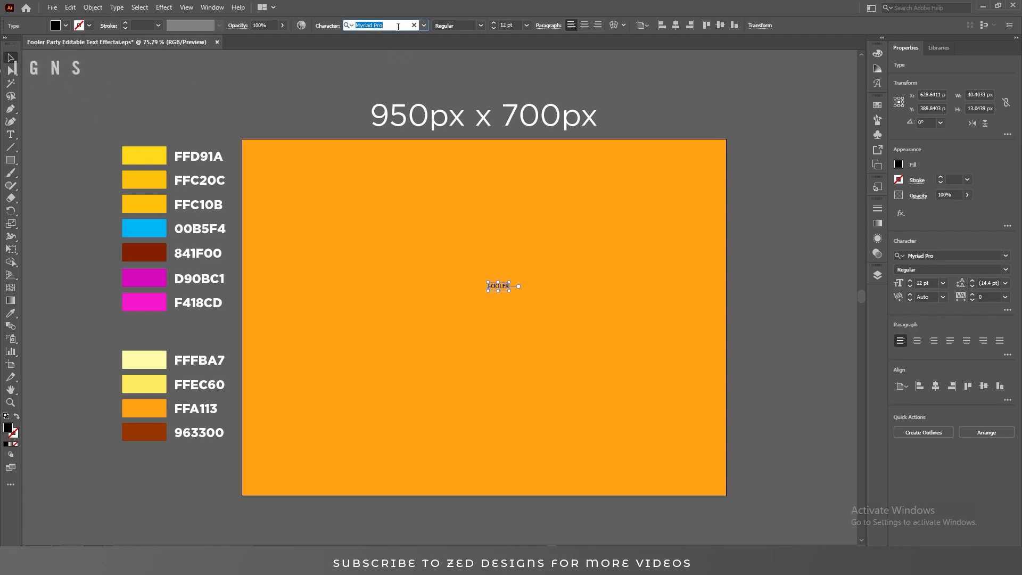
type("LUCK")
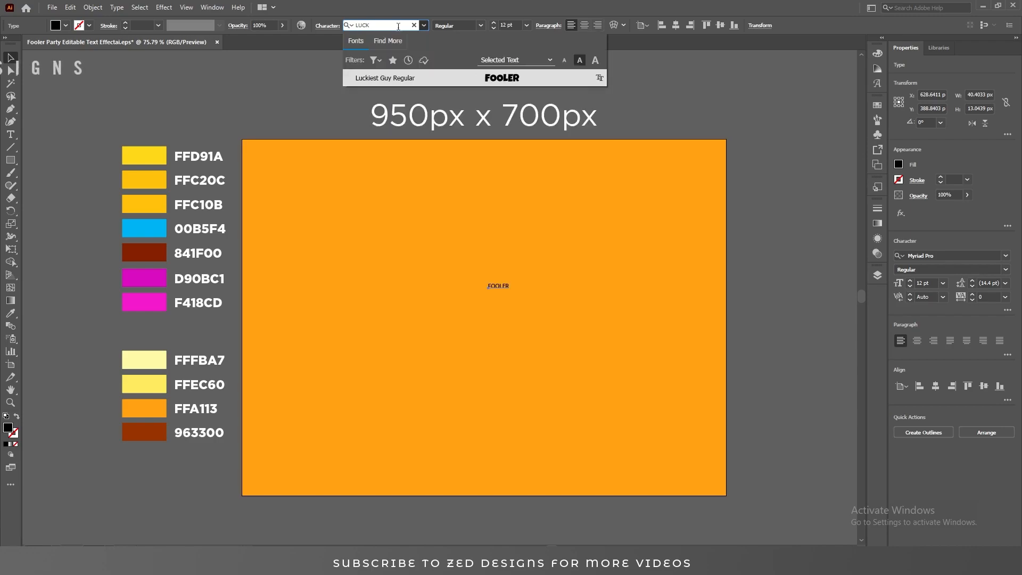
left_click(401, 78)
left_click(507, 25)
type("1")
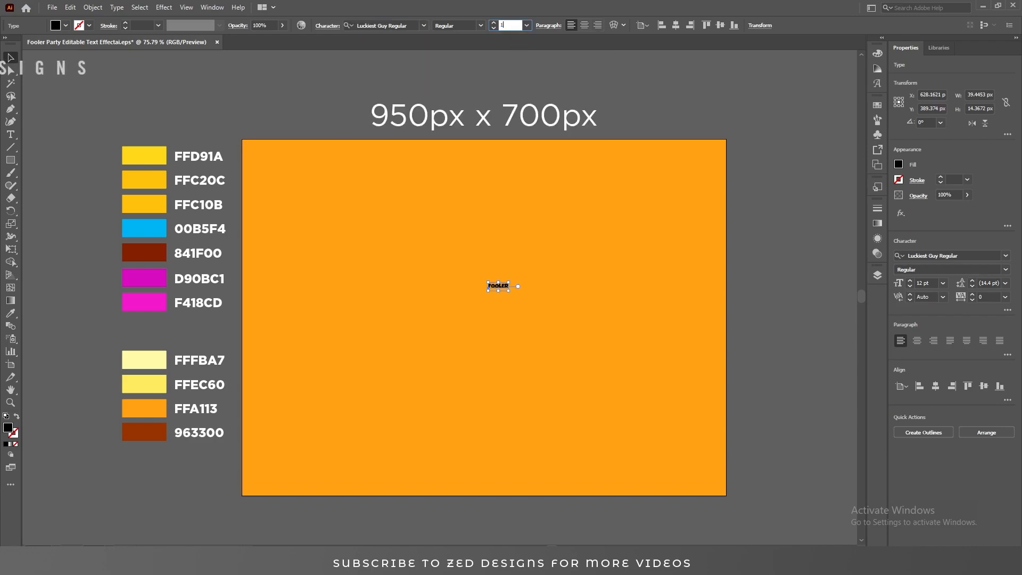
type("65")
key("Return")
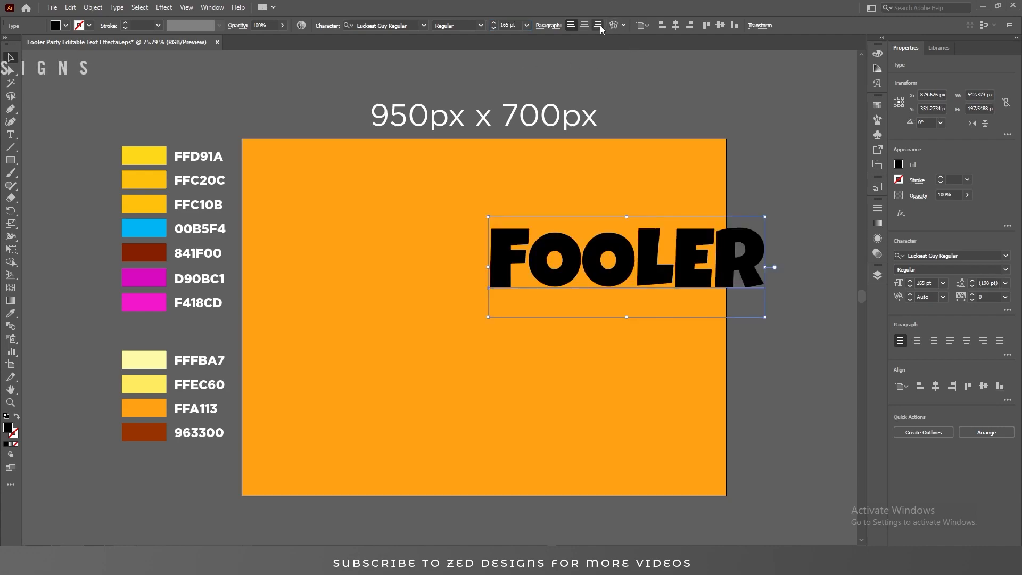
Center the FOOLER text's paragraph alignment and align the text to the horizontal and vertical center of the artboard
left_click(585, 25)
left_click(675, 25)
left_click(720, 25)
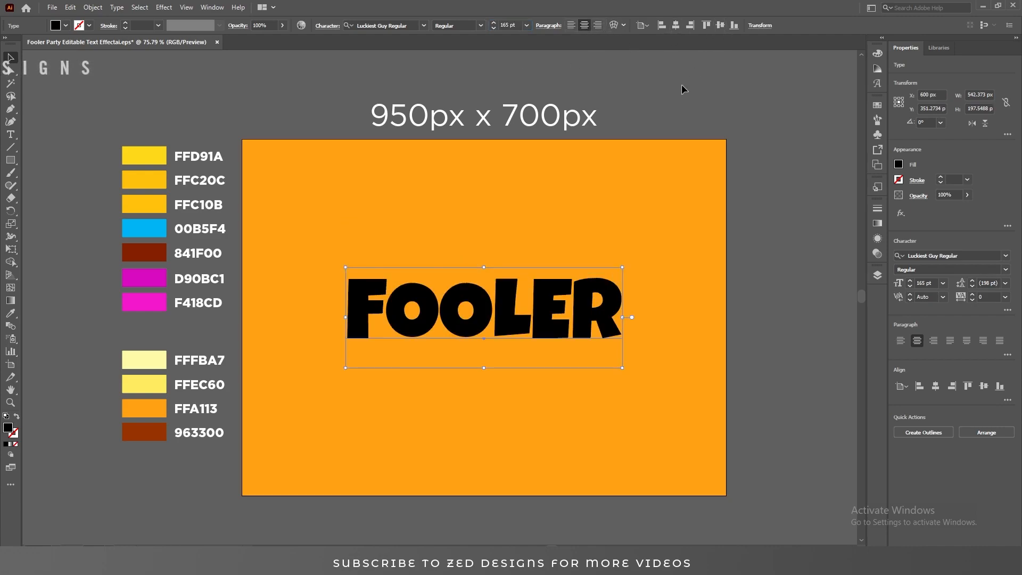
Remove the text's original black fill and add a new fill through its appearance attributes
left_click(15, 445)
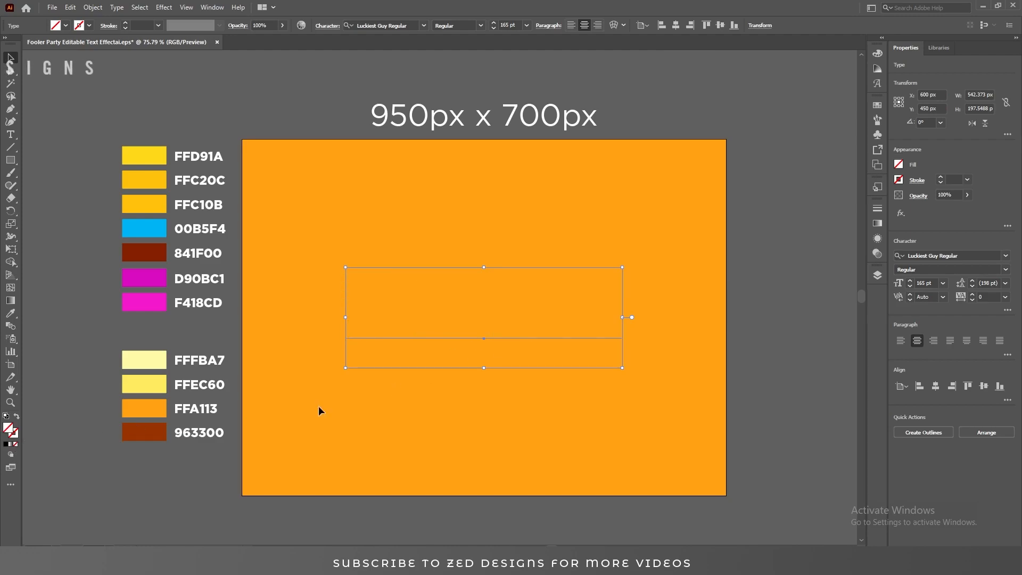
left_click(878, 238)
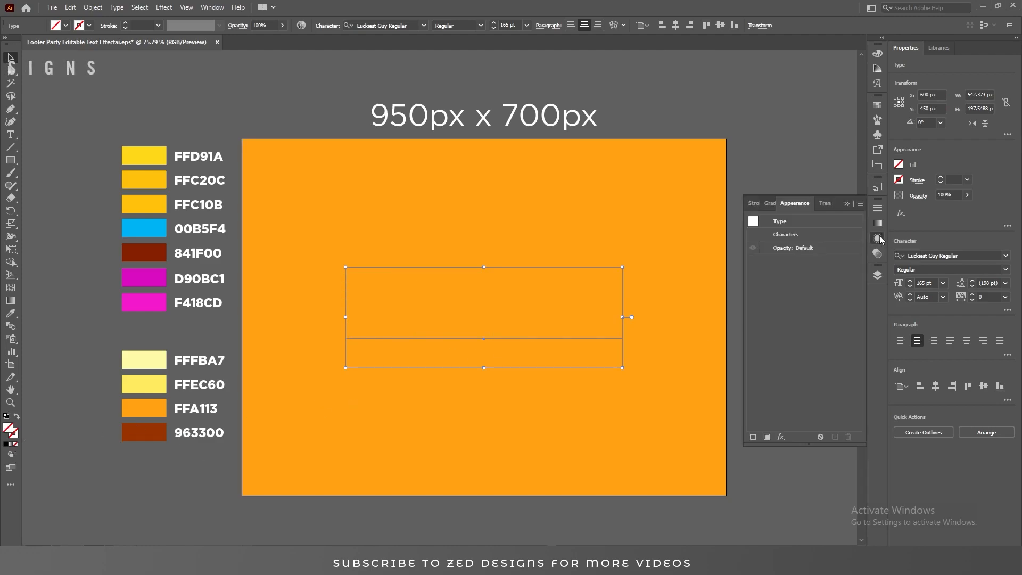
left_click(767, 437)
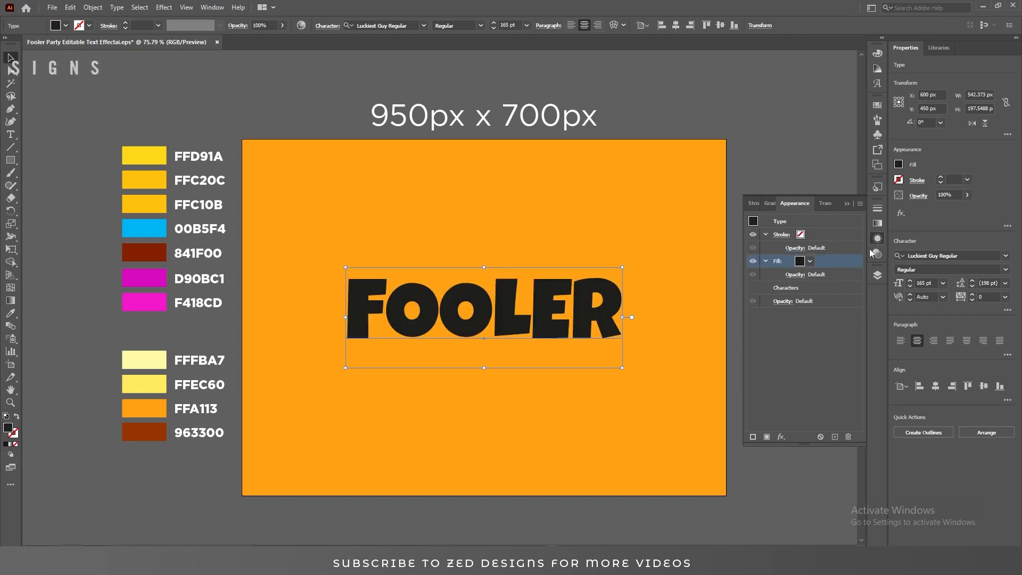
Apply a white-to-black linear gradient to the text's new fill and set its angle to 90°
left_click(878, 224)
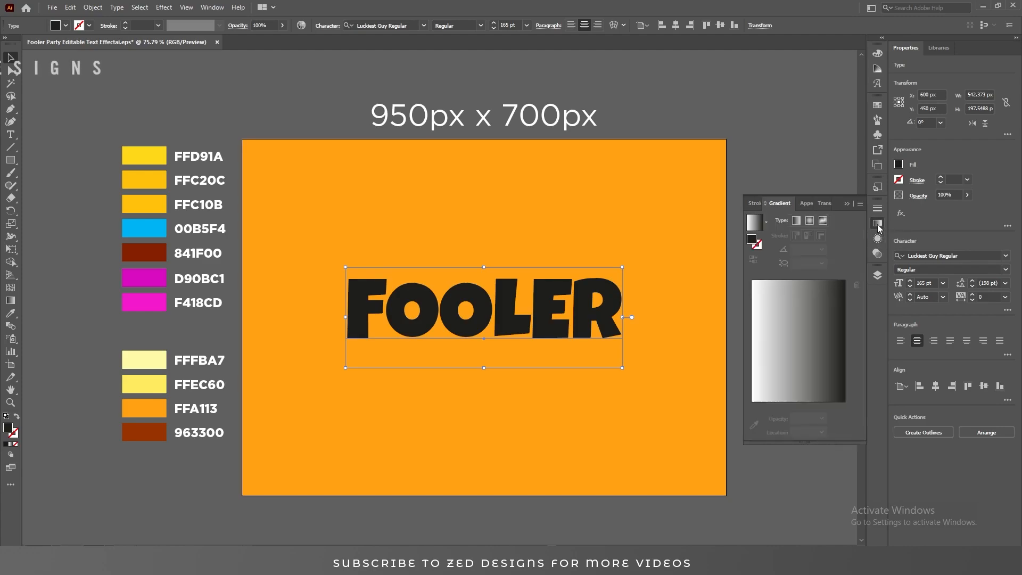
left_click(767, 221)
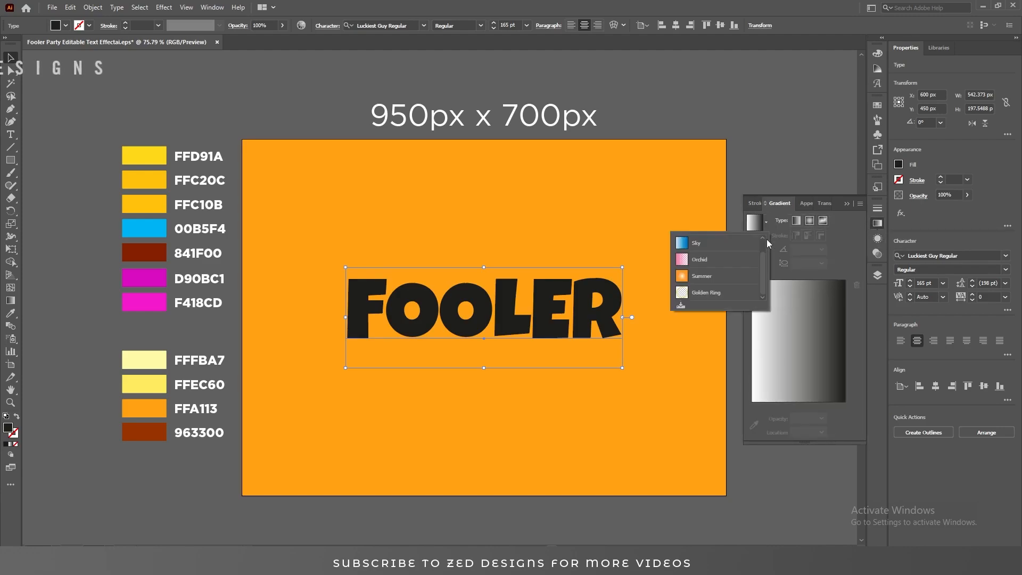
left_click(747, 243)
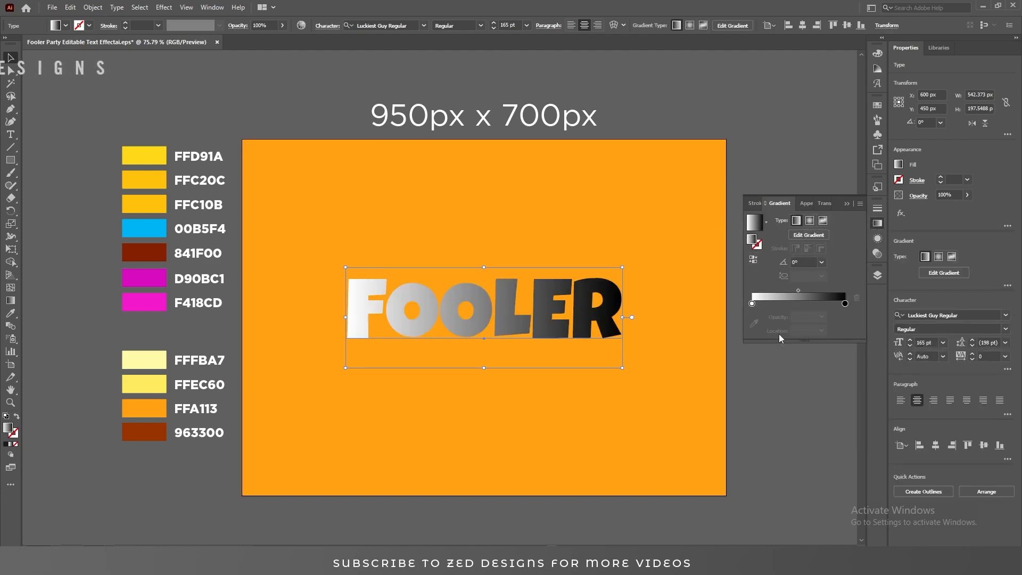
left_click(822, 262)
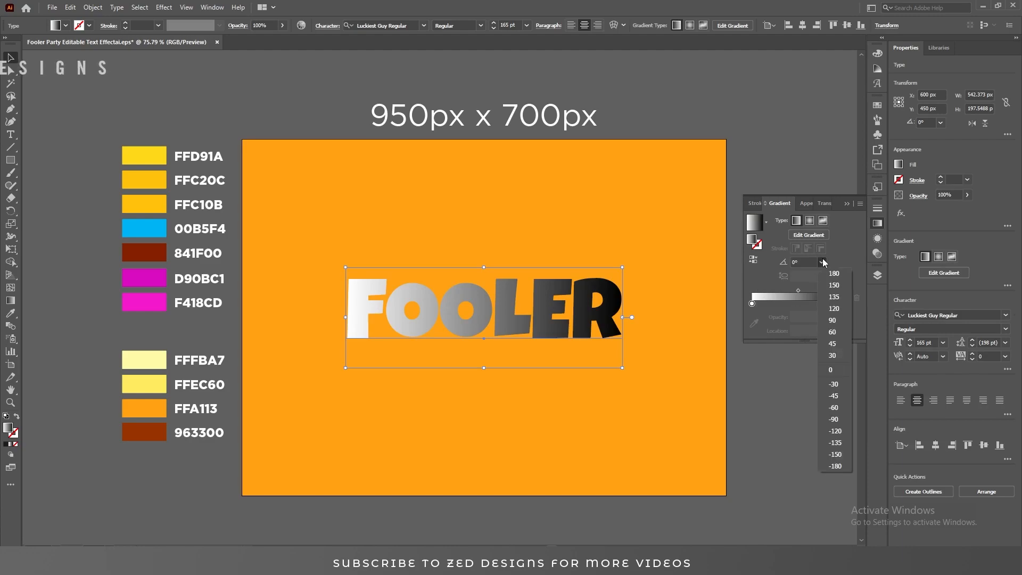
left_click(836, 320)
Sample the swatches to color the text gradient's end stop FFD91A and its start stop FFC20C
left_click(845, 304)
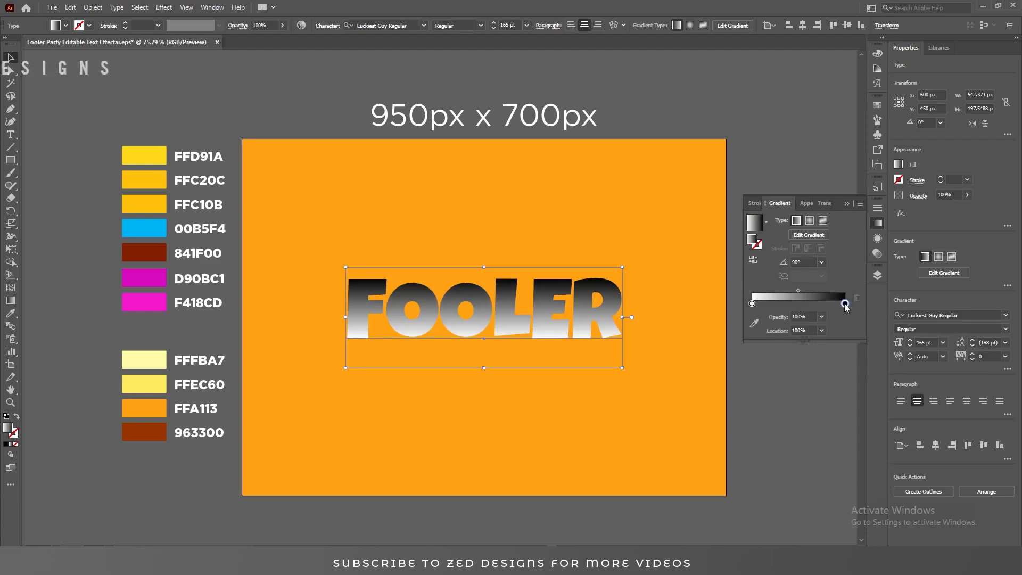
left_click(754, 323)
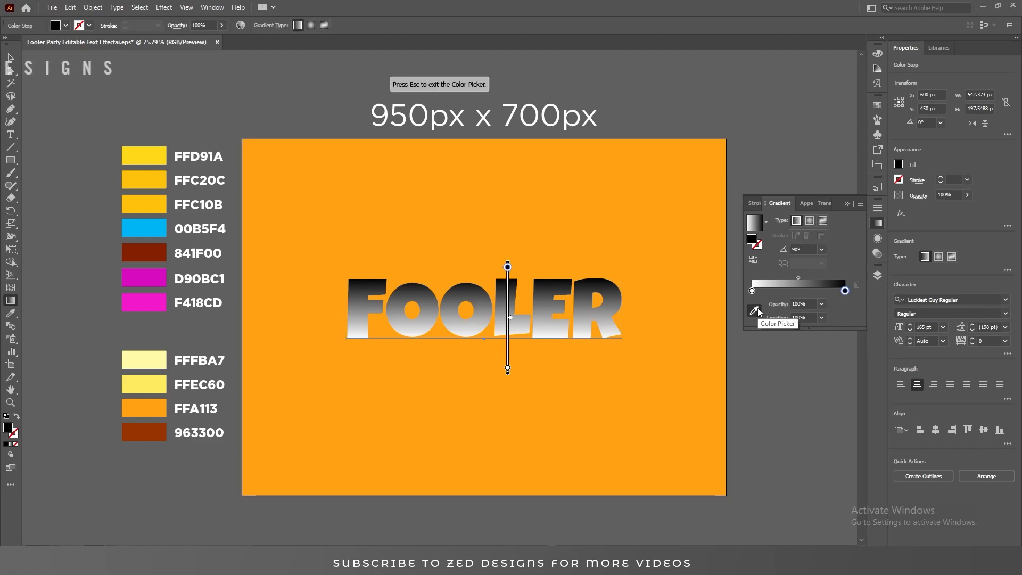
left_click(158, 156)
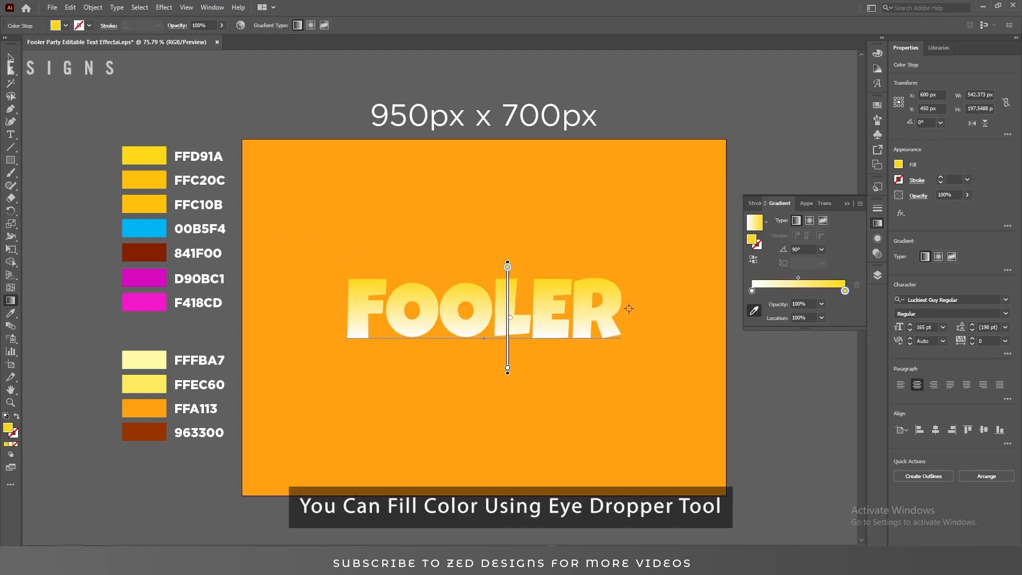
left_click(752, 292)
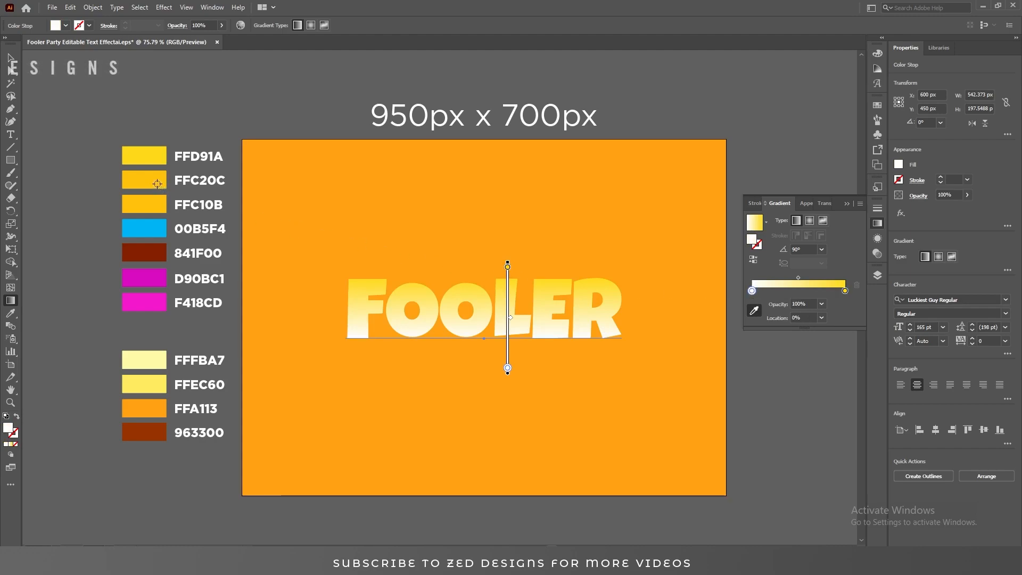
left_click(157, 184, "shift")
key("v")
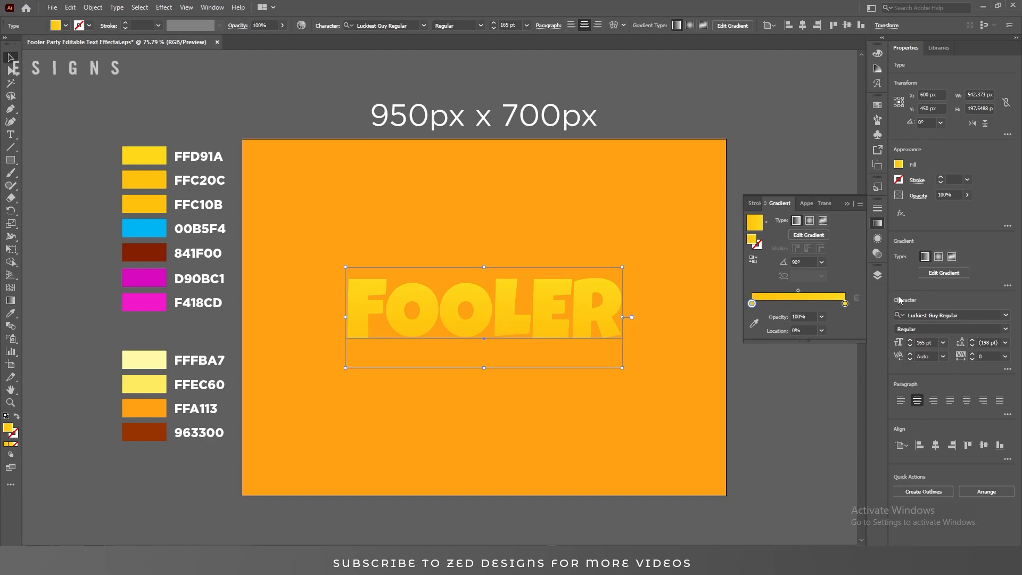
Set the FOOLER text's tracking to 70
left_click(991, 357)
type("165")
key("Return")
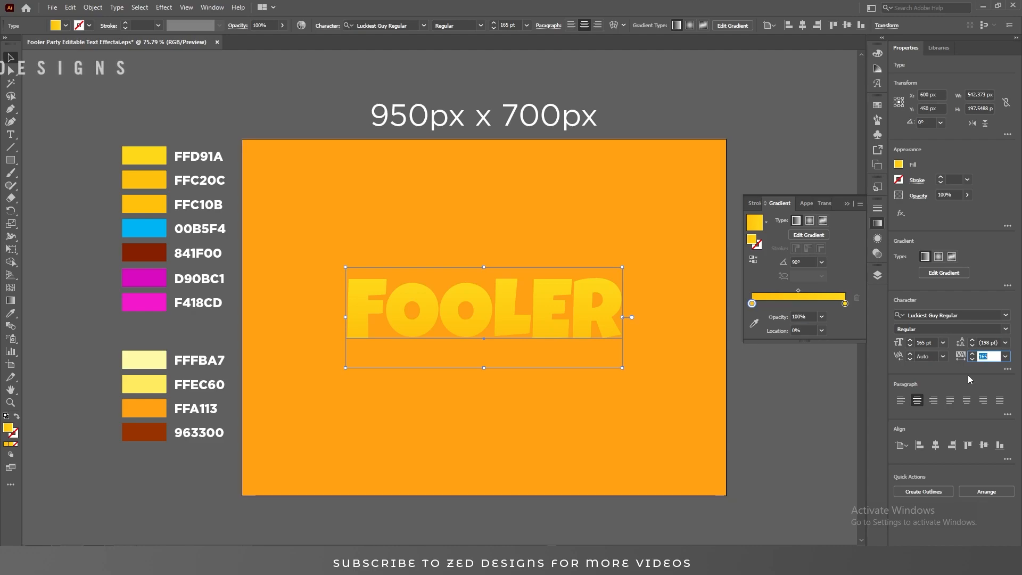
type("70")
key("Return")
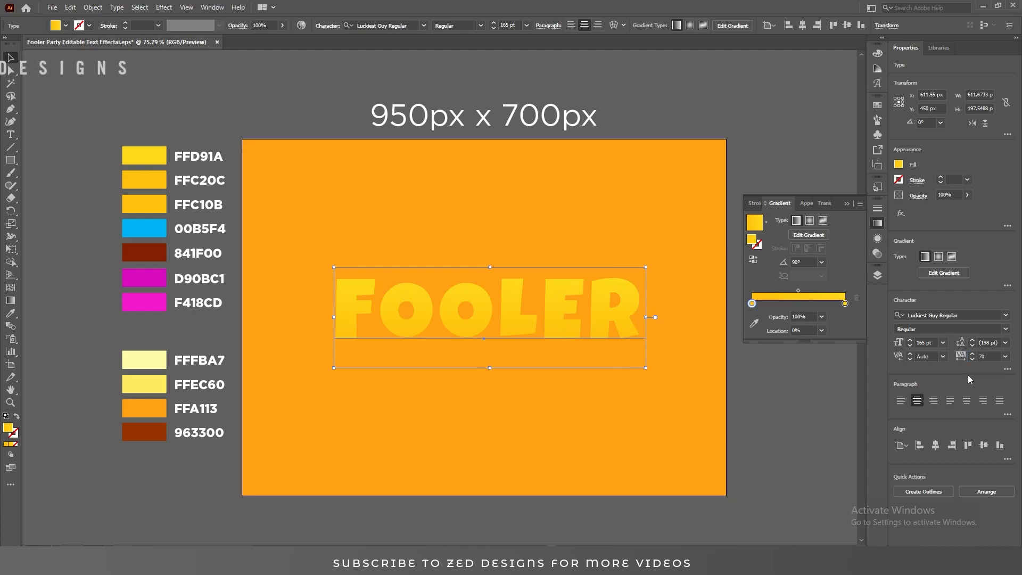
Add an Offset Path effect with a 1 px offset and miter joins to the text's gradient fill
left_click(878, 239)
left_click(766, 261)
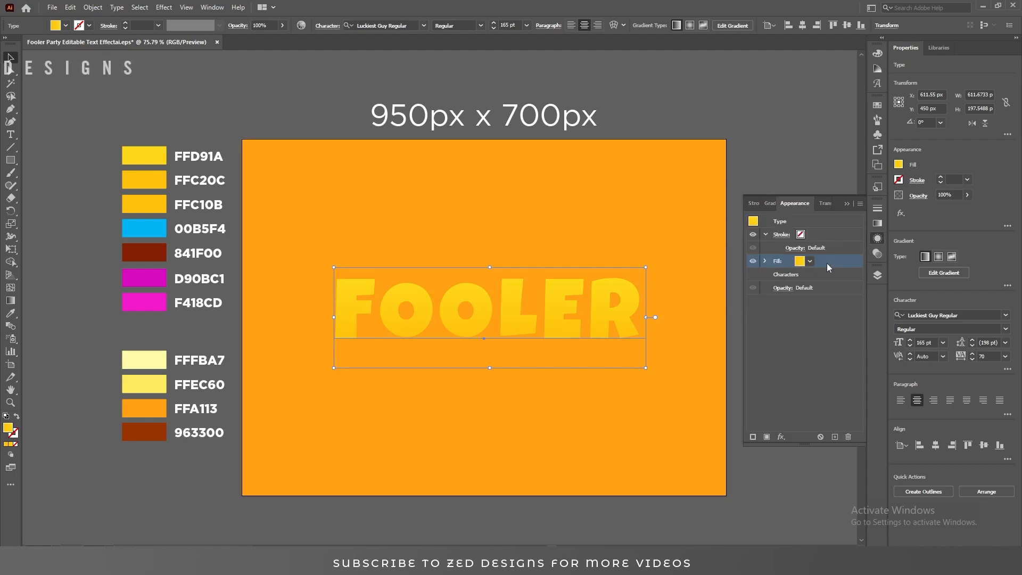
left_click(783, 435)
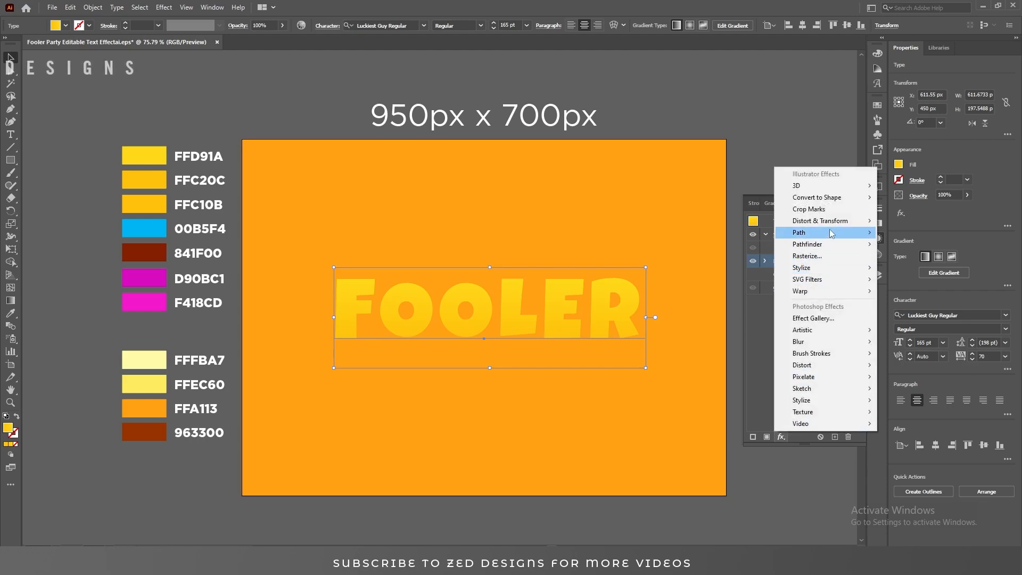
mouse_move(835, 233)
left_click(905, 233)
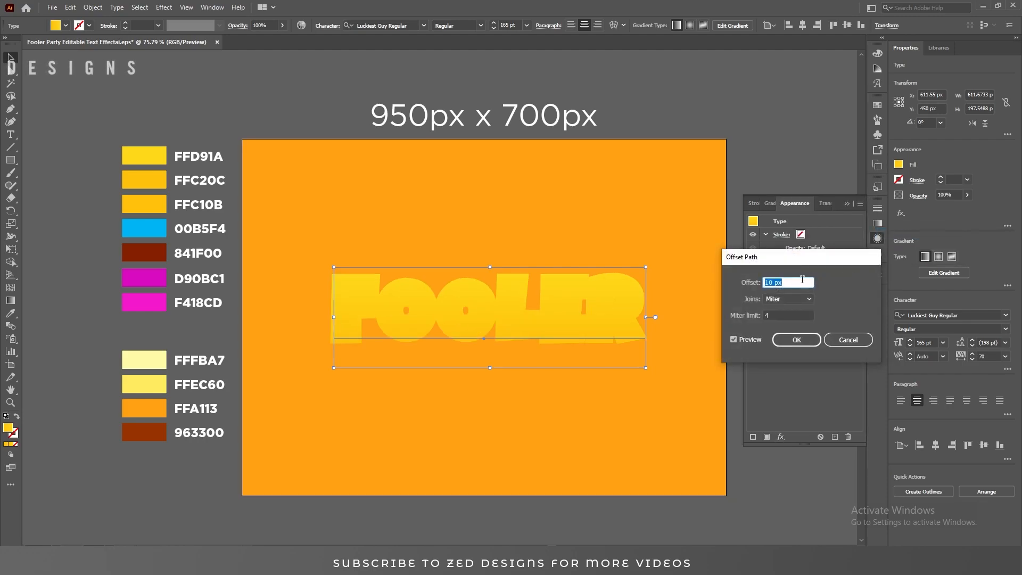
type("1")
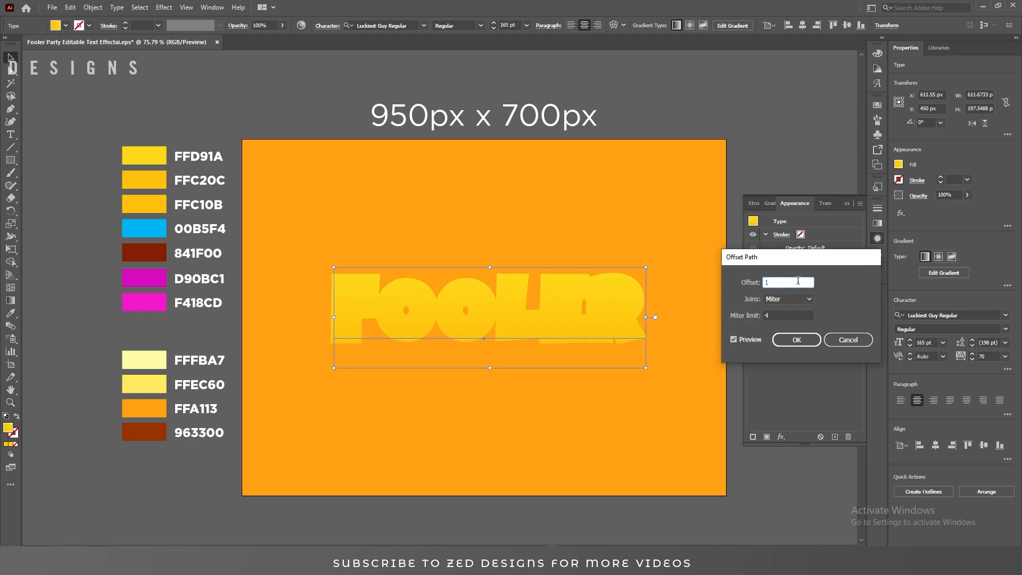
key("Tab")
left_click(799, 340)
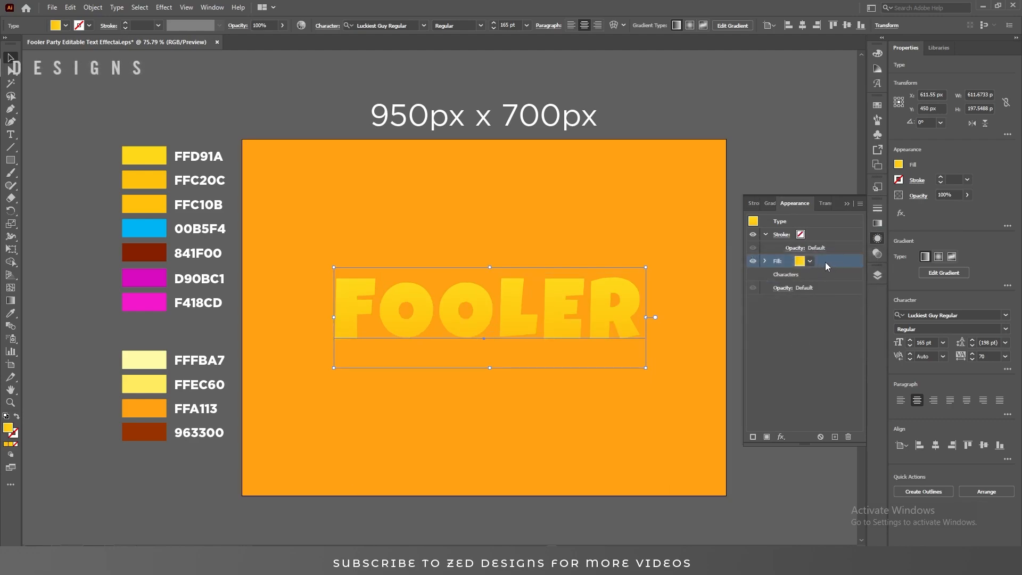
Duplicate the text's gradient fill and change the lower copy to solid color FFC10B
left_click(834, 436)
left_click(829, 276)
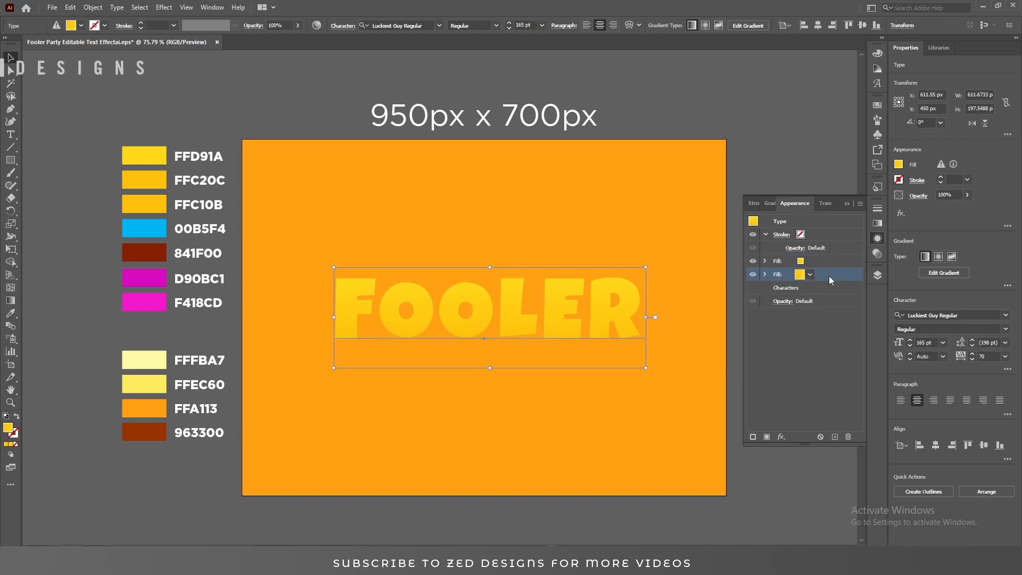
double_click(9, 428)
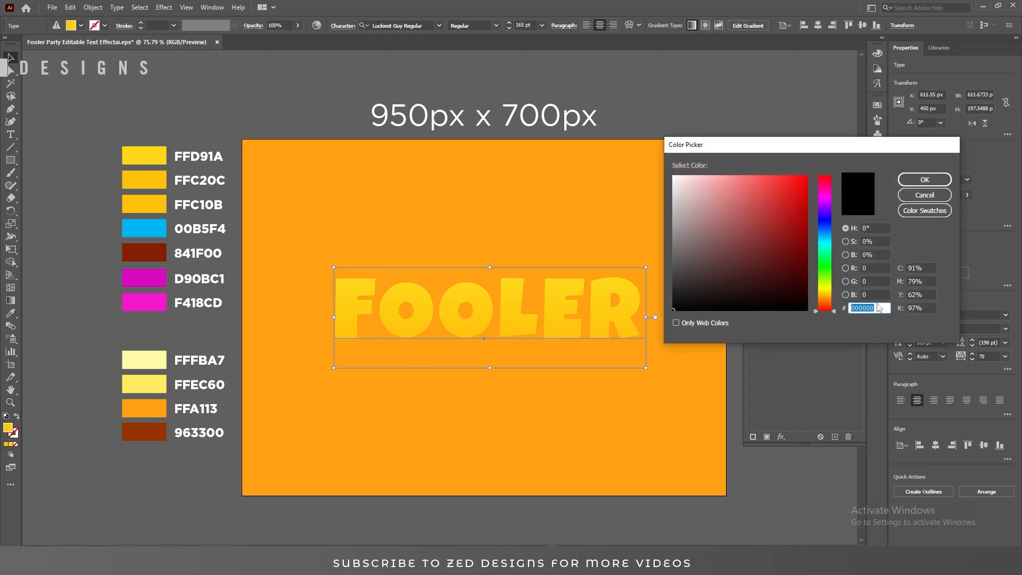
type("FFC10B")
key("shift+Tab")
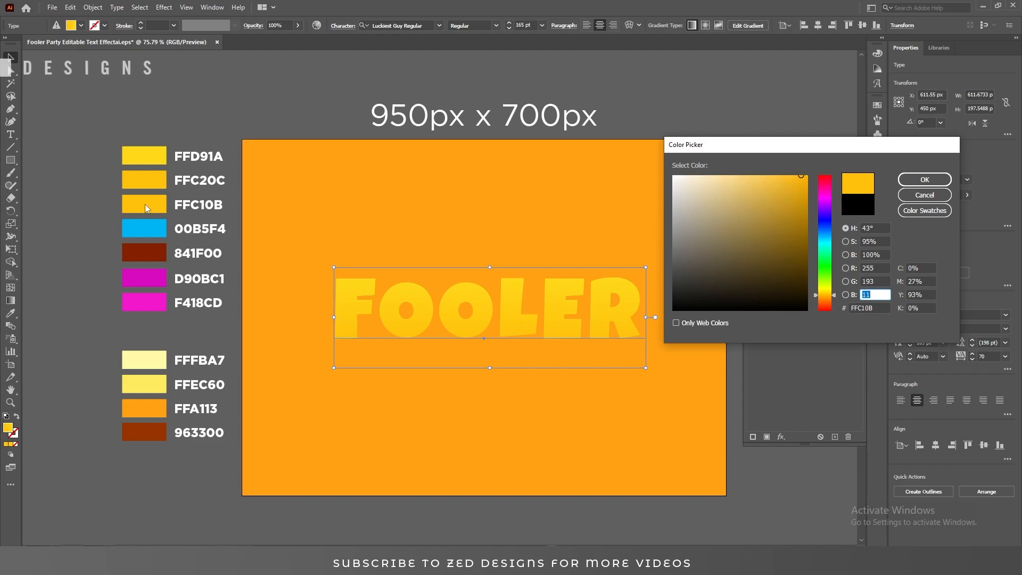
left_click(924, 180)
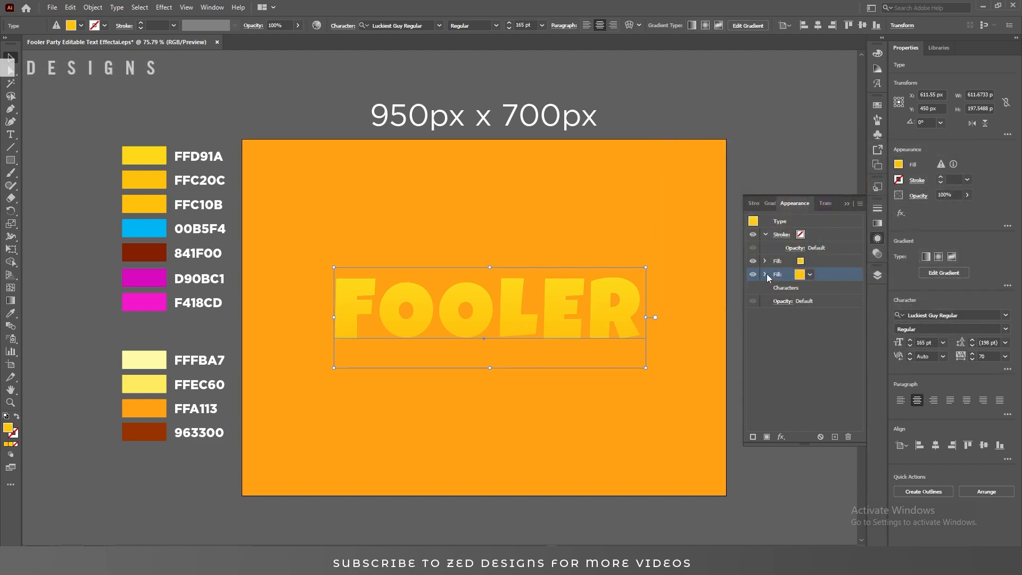
Set the lower fill's Offset Path effect to a 2 px offset
left_click(766, 274)
left_click(807, 290)
left_click(807, 290)
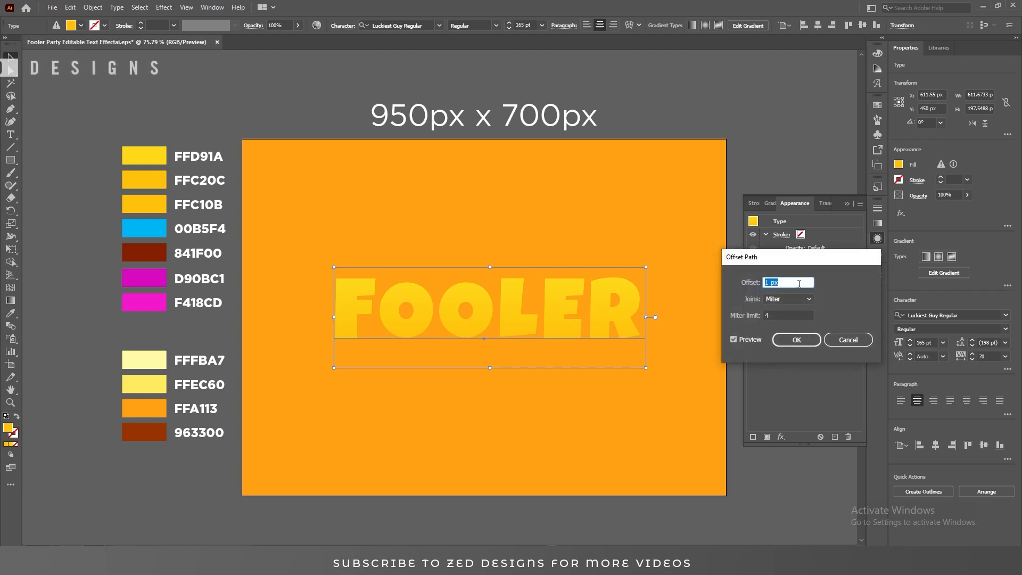
type("2")
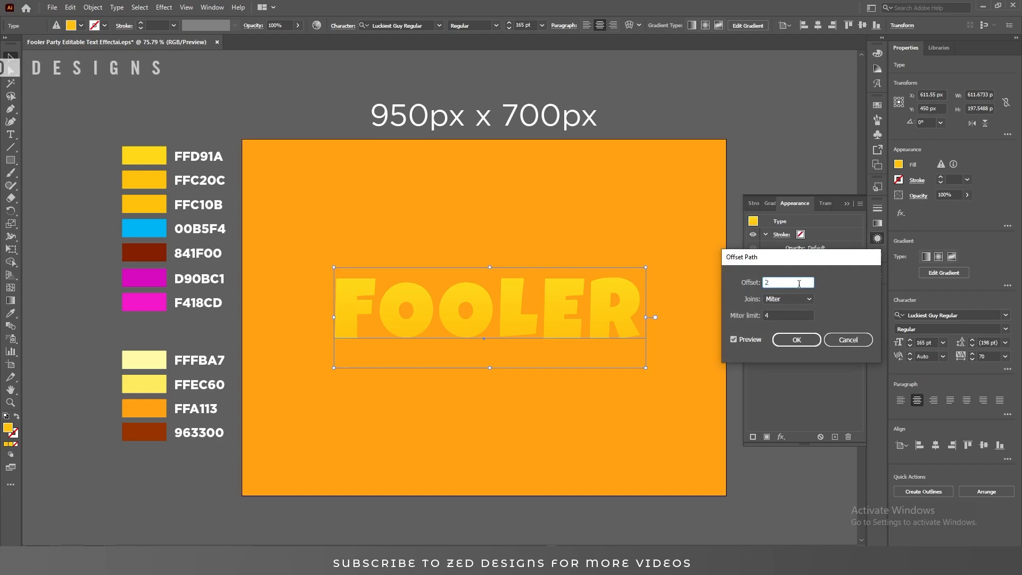
left_click(791, 338)
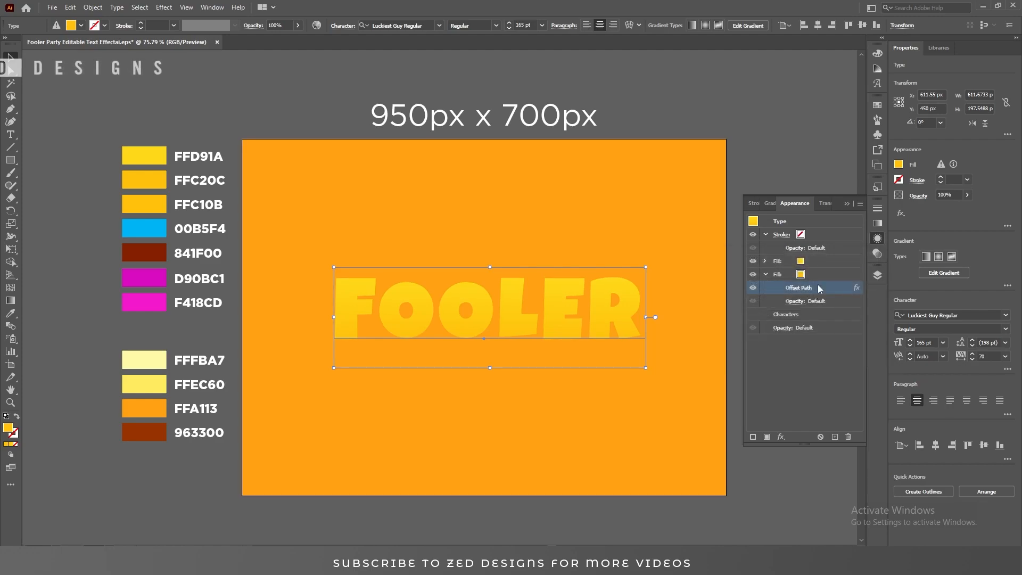
left_click(819, 276)
left_click(766, 275)
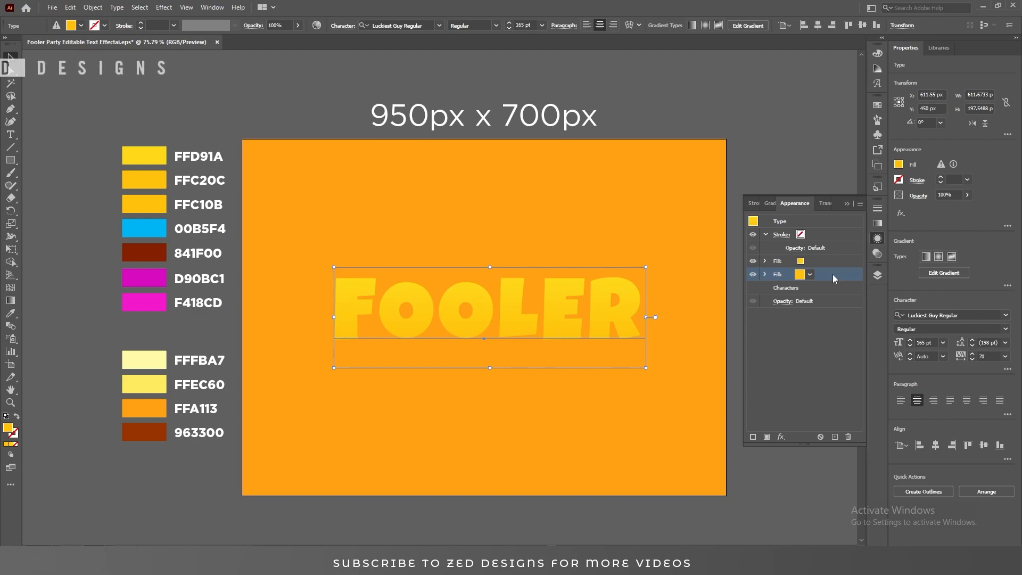
Add an Inner Glow effect to the upper gradient fill with glow color 841F00
left_click(822, 261)
left_click(782, 436)
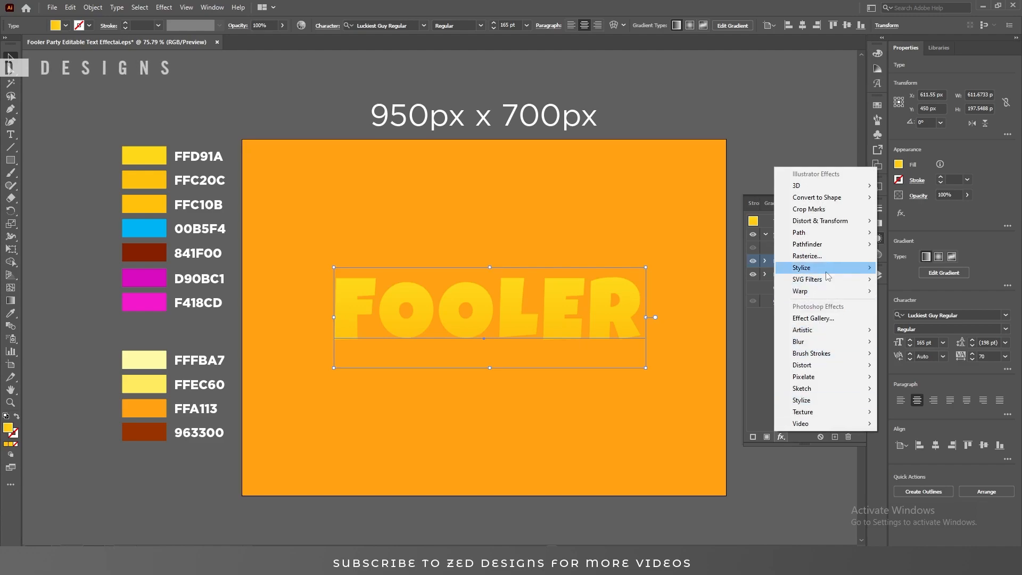
mouse_move(828, 272)
left_click(917, 291)
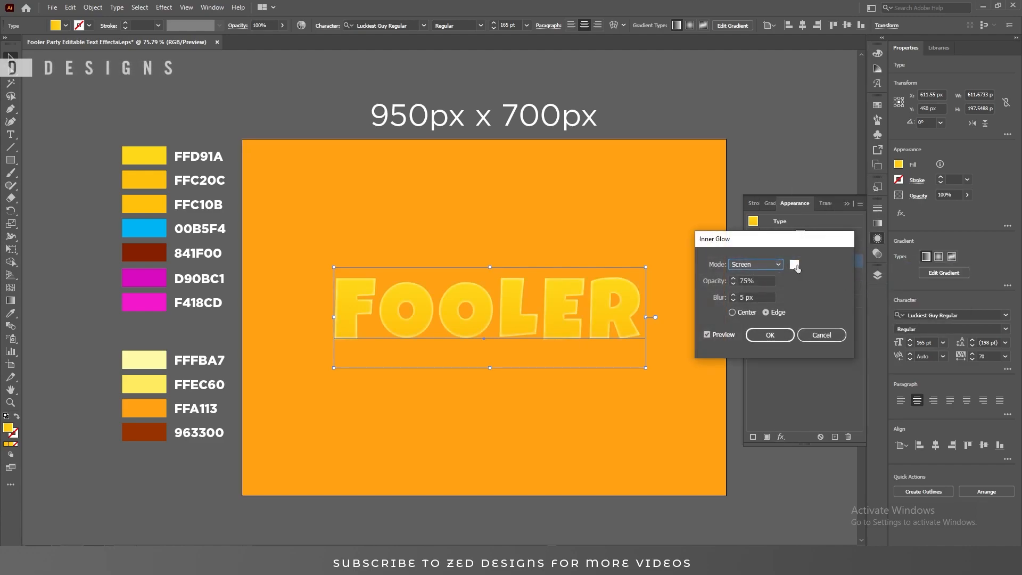
left_click(795, 265)
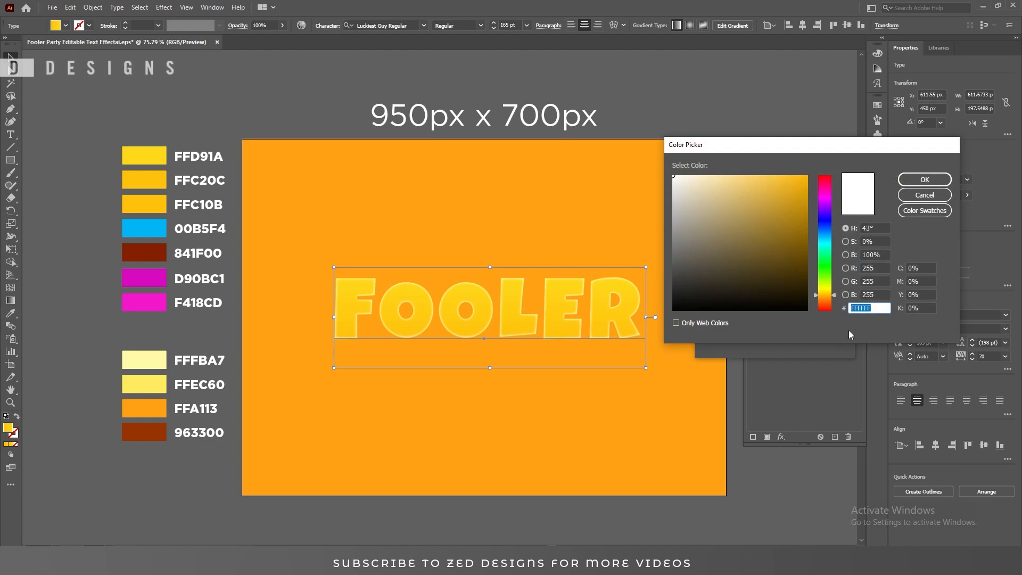
type("841F00")
key("Tab")
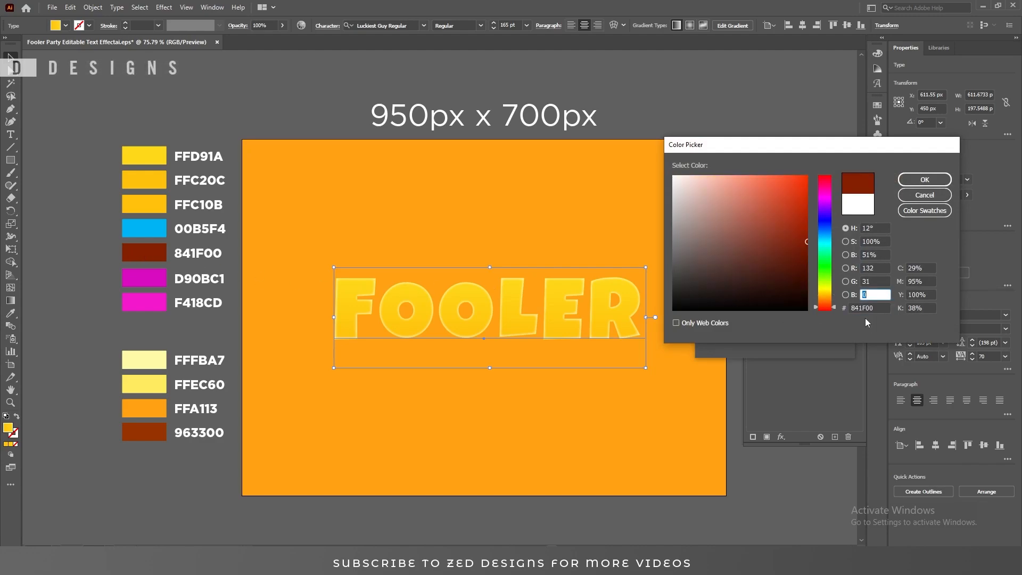
left_click(925, 180)
Set the inner glow to Multiply mode with a 7 px blur and apply it
left_click(775, 266)
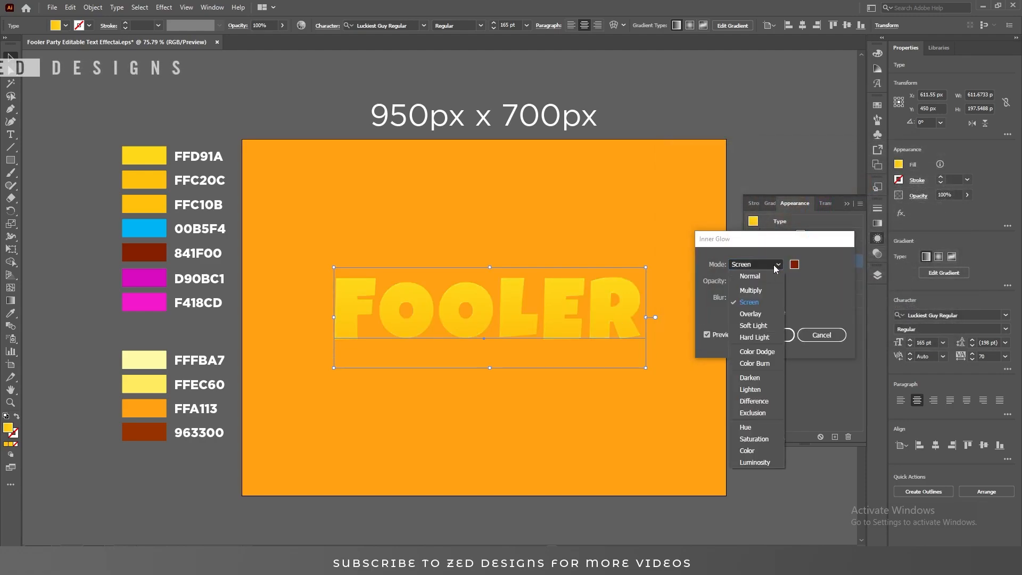
left_click(756, 290)
left_click(761, 280)
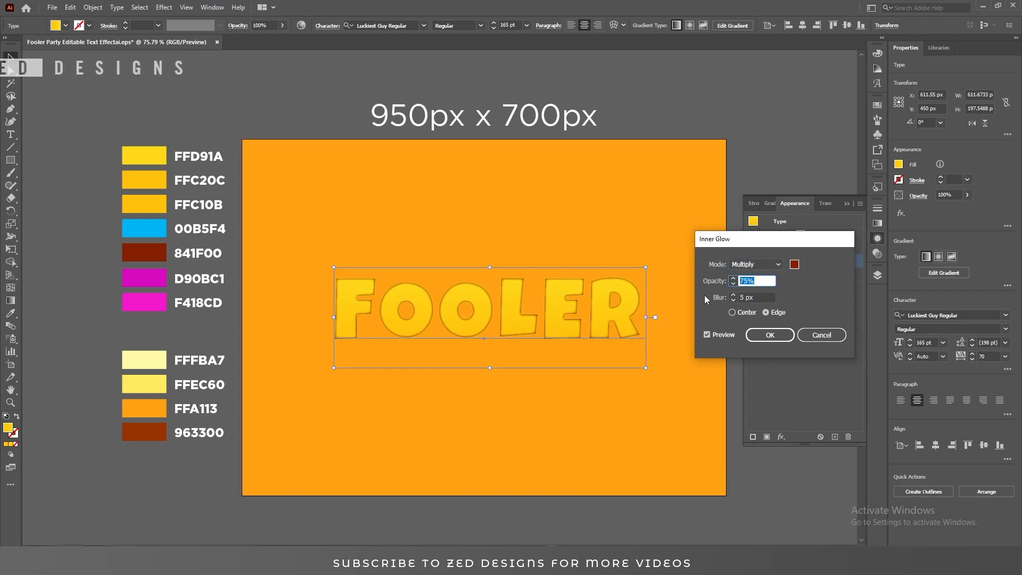
key("Tab")
type("7")
key("Tab")
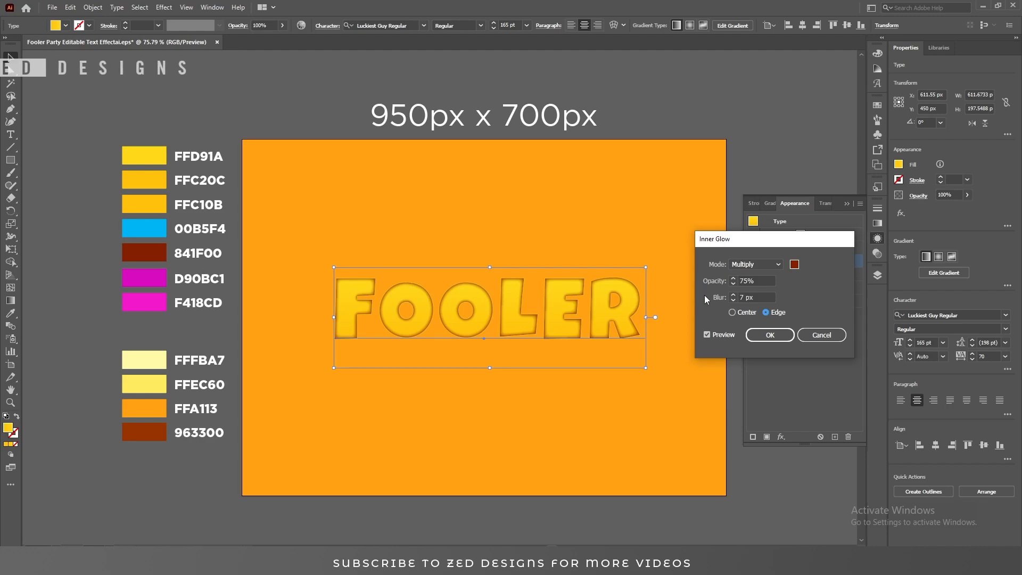
left_click(770, 337)
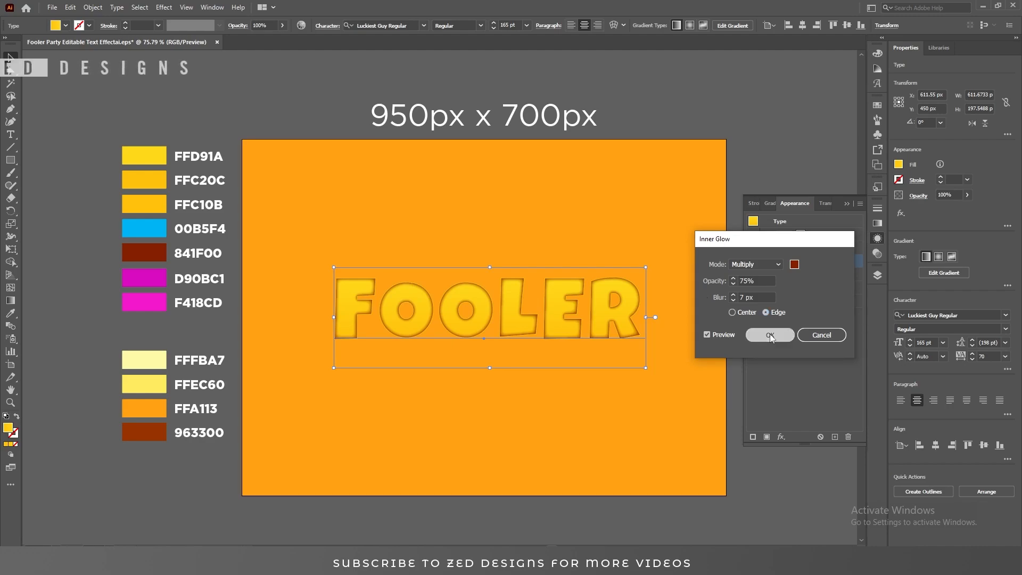
Give the FOOLER text a white 3 pt stroke
left_click(829, 235)
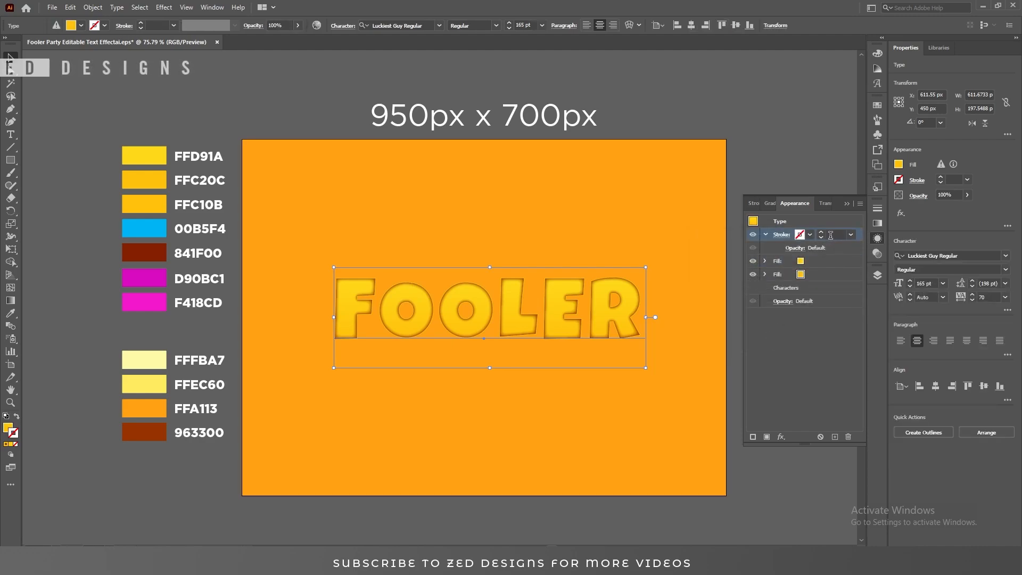
key("Return")
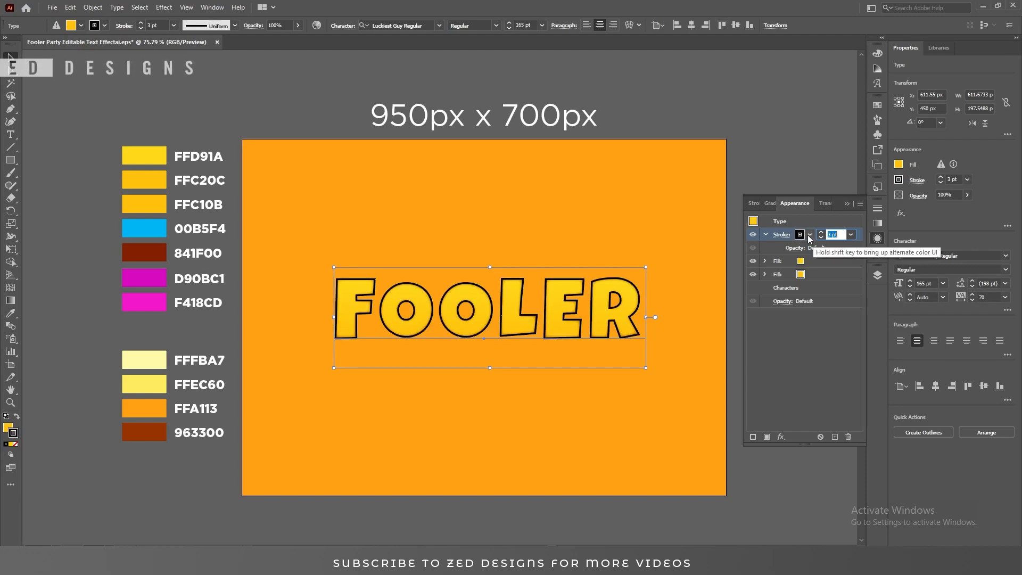
left_click(810, 237)
left_click(712, 252)
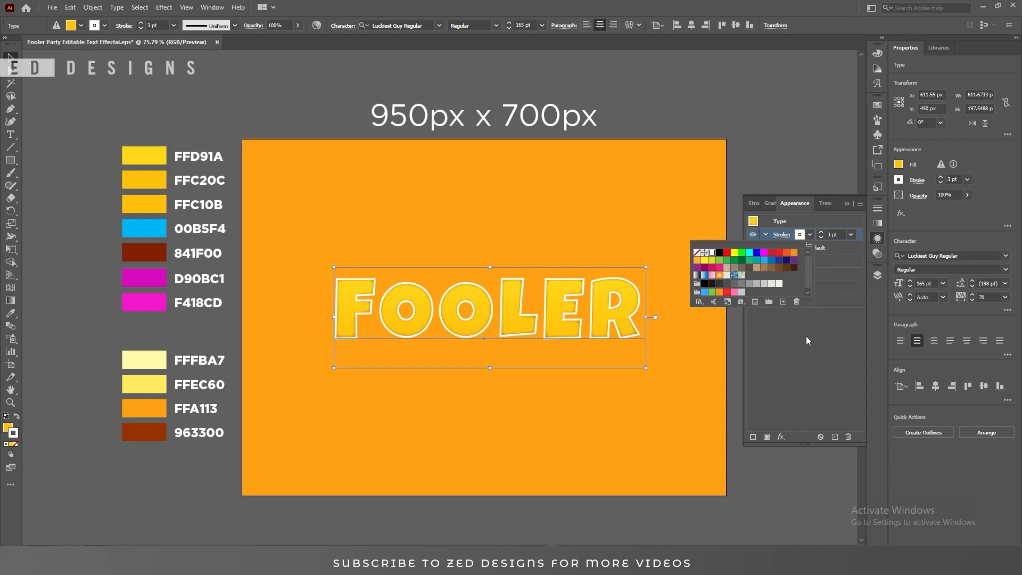
left_click(821, 341)
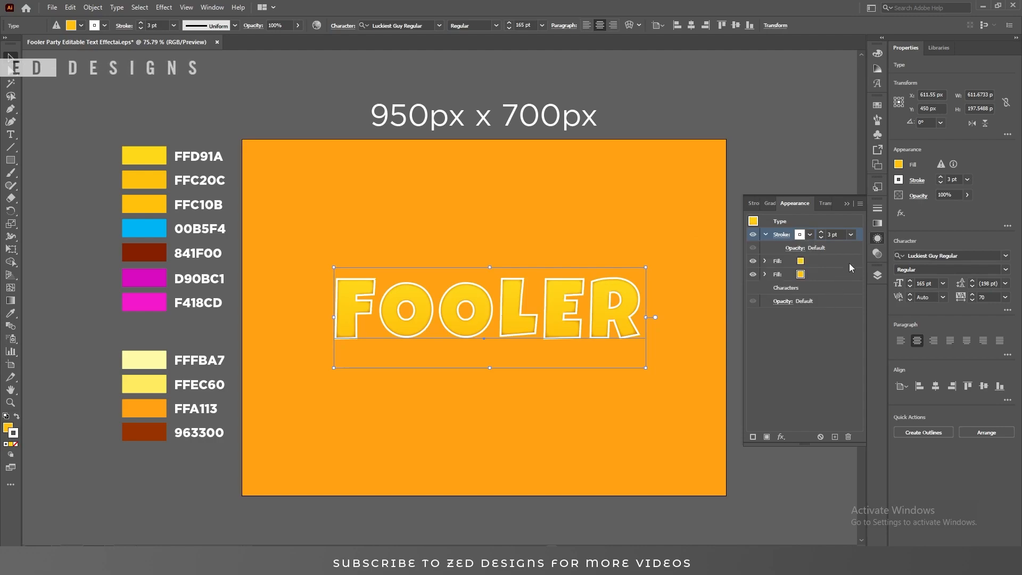
left_click(766, 234)
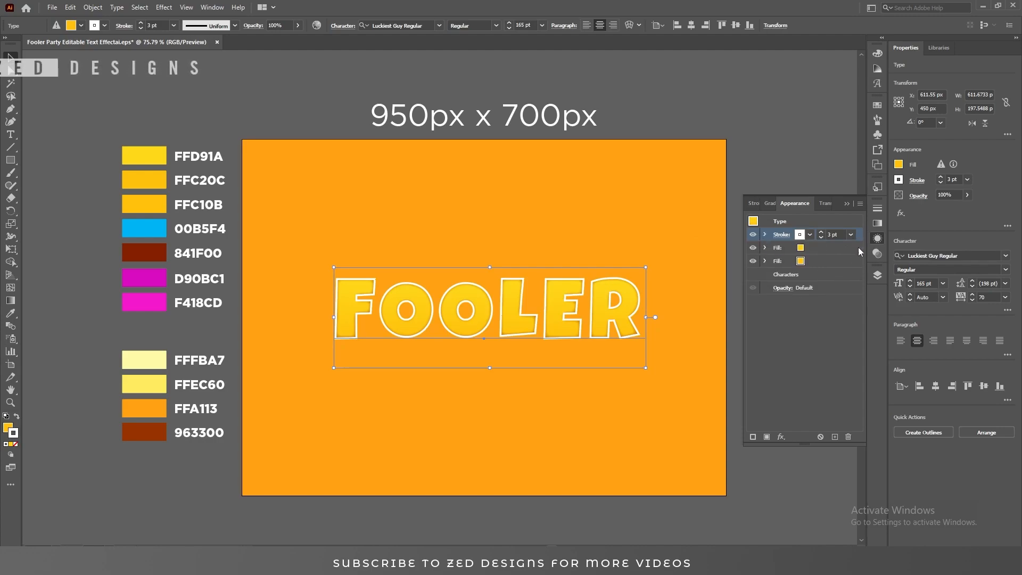
Add a 3D Extrude & Bevel effect to the lower FFC10B fill with rotations of 7°, 0° and 0° and a 30° perspective
left_click(820, 266)
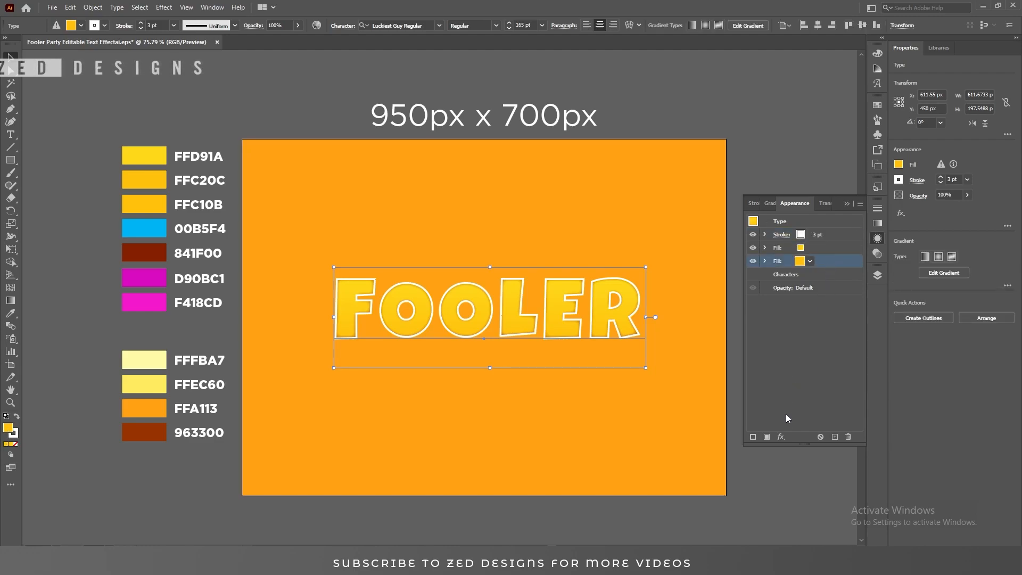
left_click(781, 437)
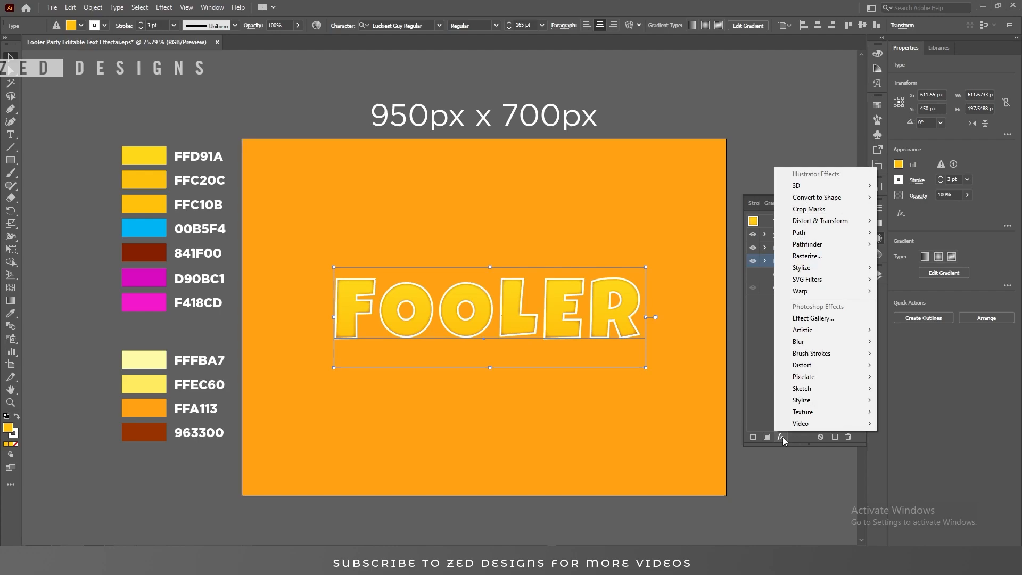
mouse_move(825, 190)
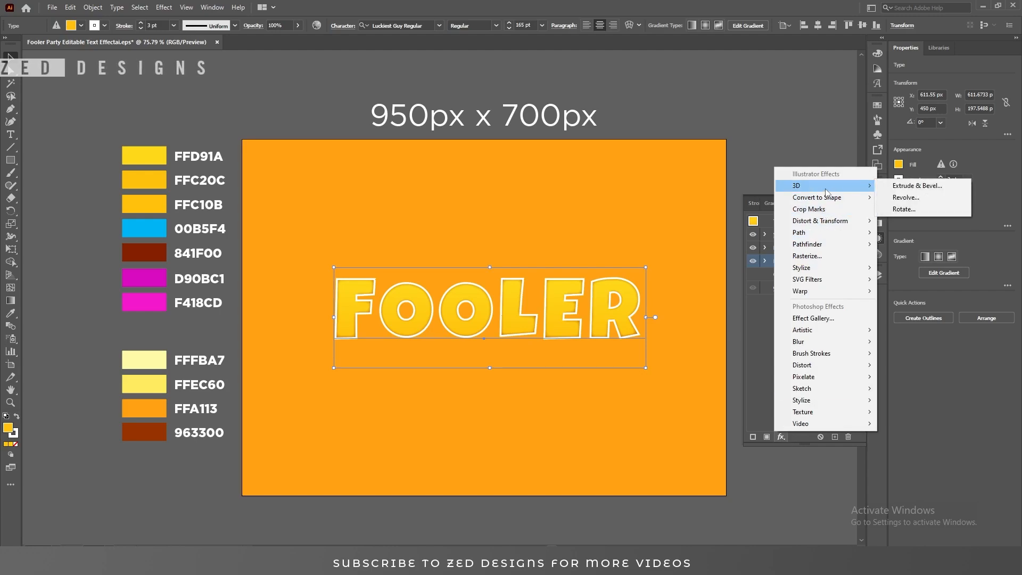
left_click(905, 186)
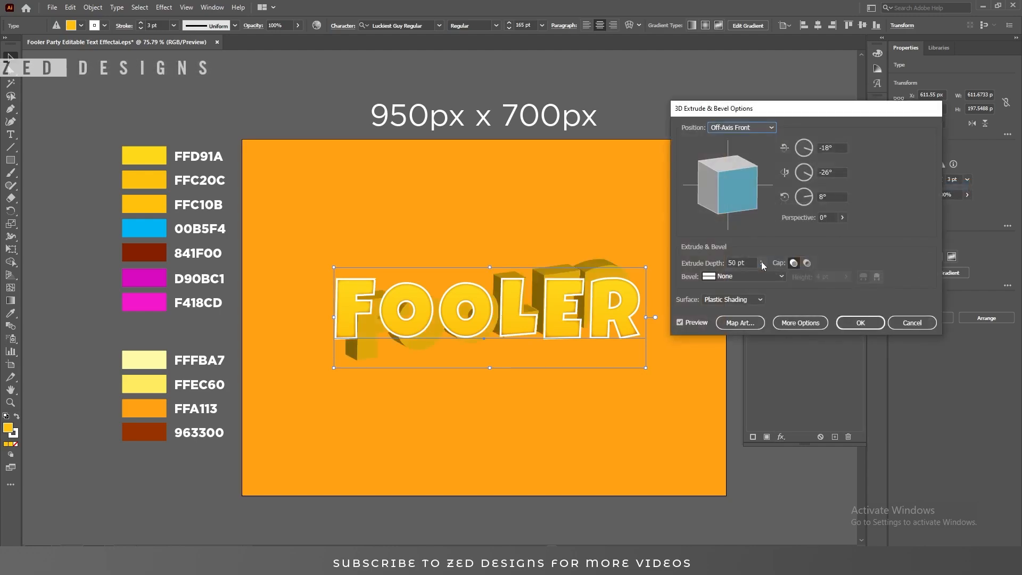
left_click_drag(833, 148, 801, 156)
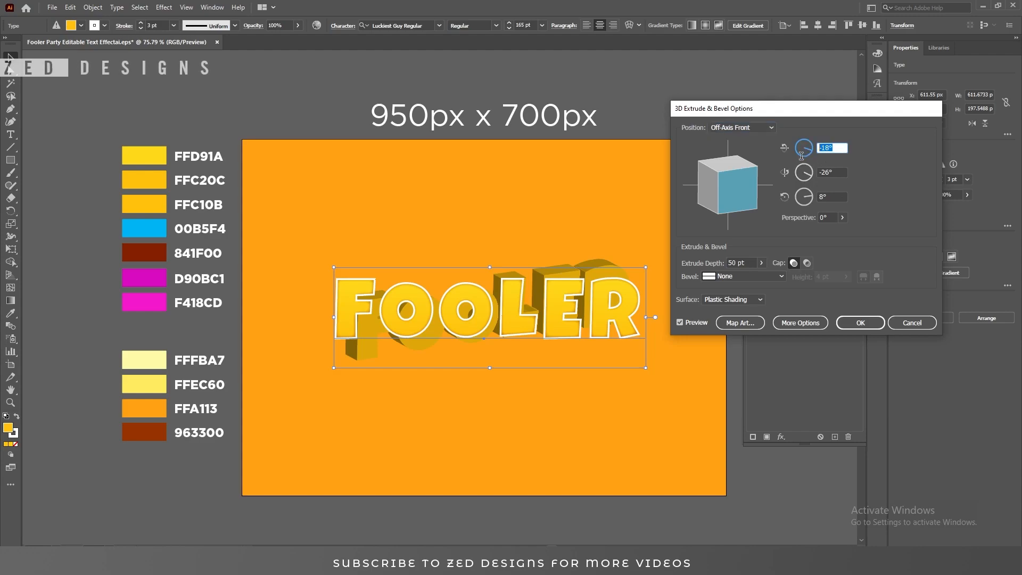
type("7")
key("Tab")
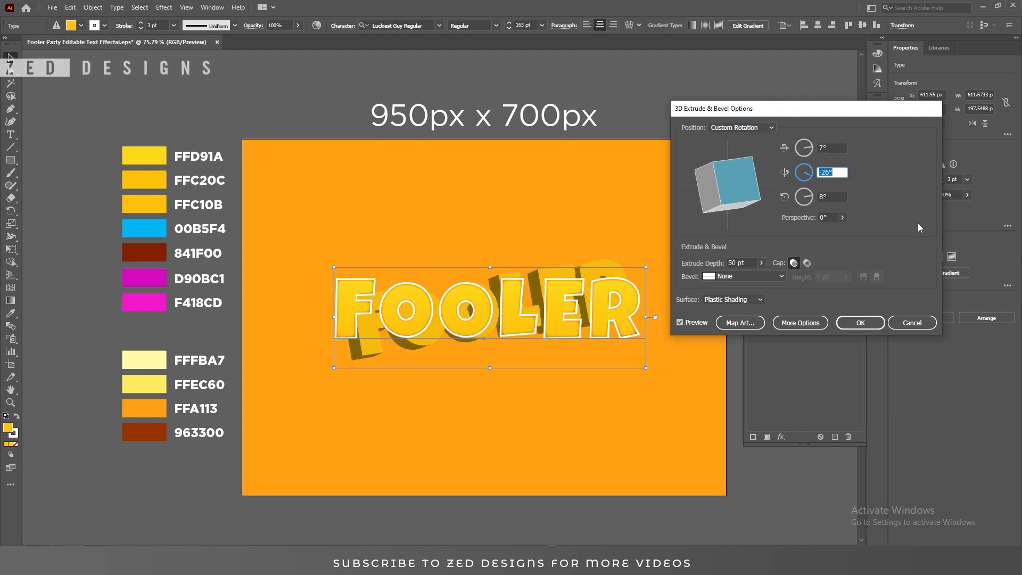
type("0")
key("Tab")
type("0")
key("Tab")
type("30")
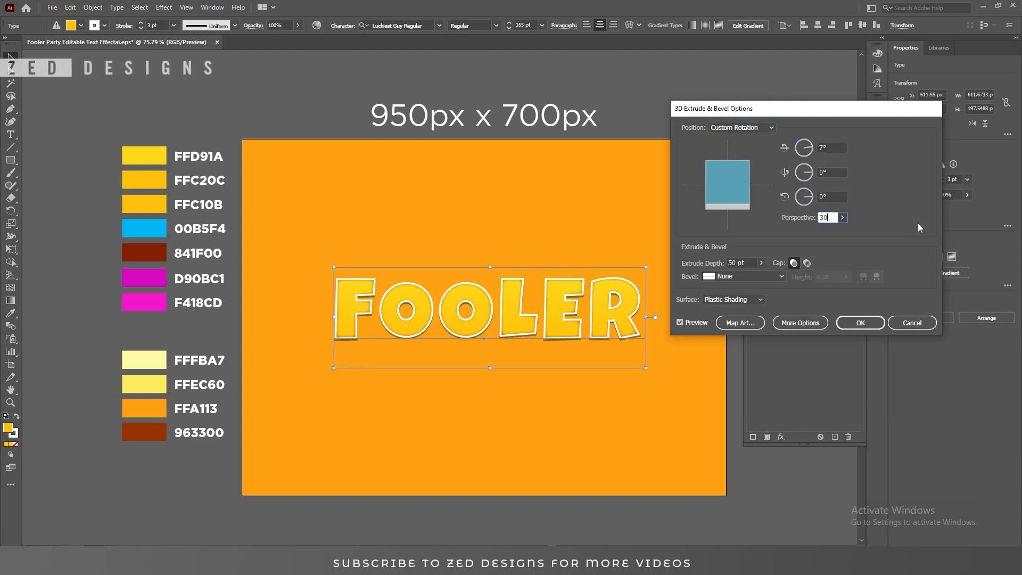
key("Tab")
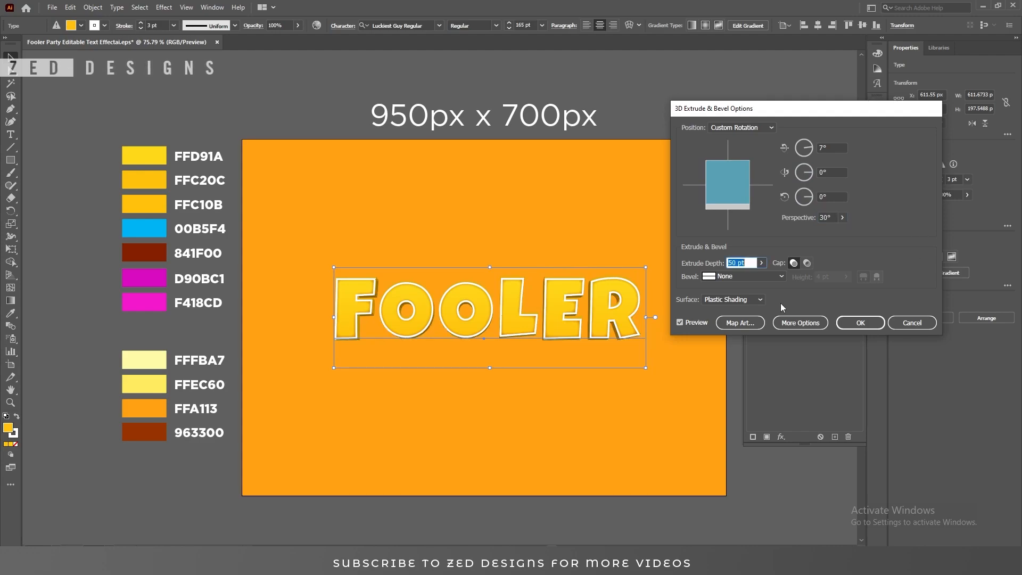
Set the extrusion's surface to Diffuse Shading and its extrude depth to 70 pt
left_click(745, 300)
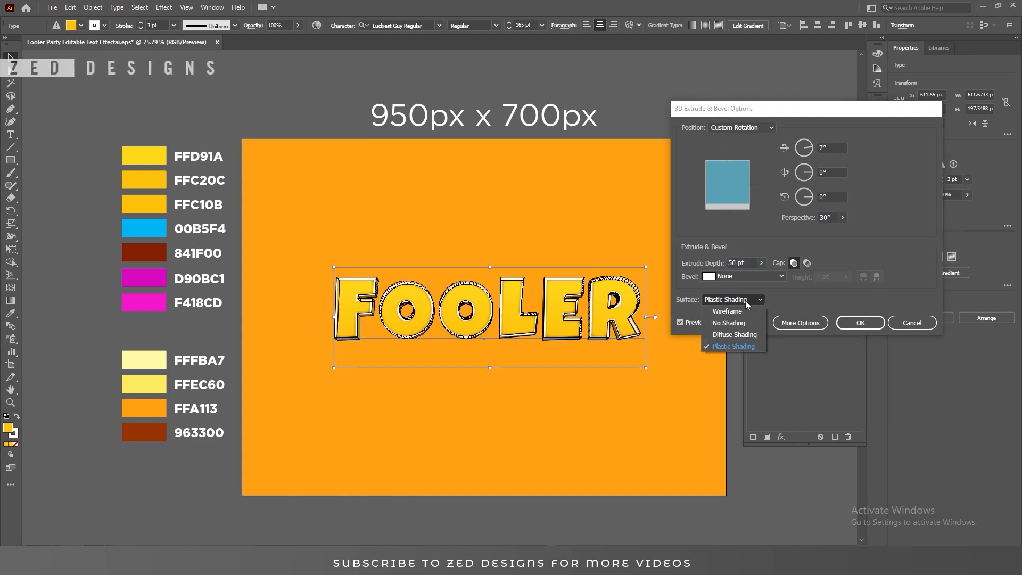
left_click(740, 334)
left_click(753, 260)
type("70")
key("Tab")
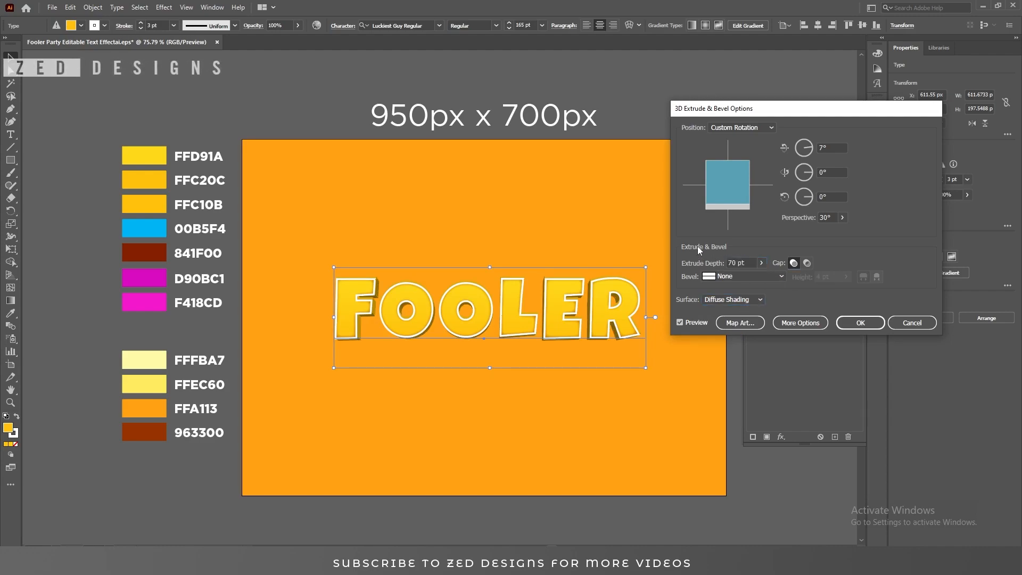
Expand the extrusion's lighting options, shift the existing light to the sphere's upper left and add a second light at its lower right
left_click(801, 323)
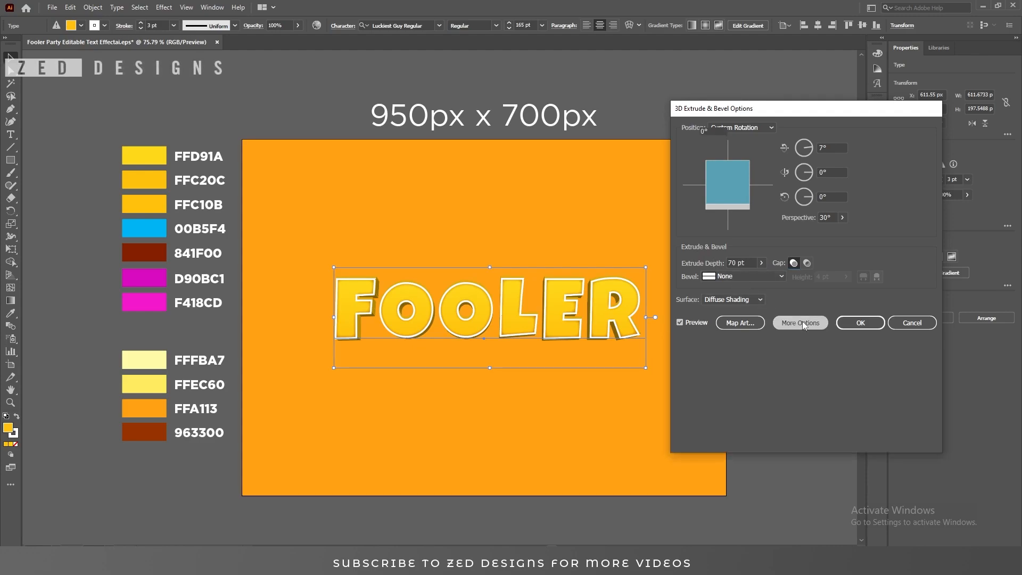
left_click_drag(708, 327, 693, 329)
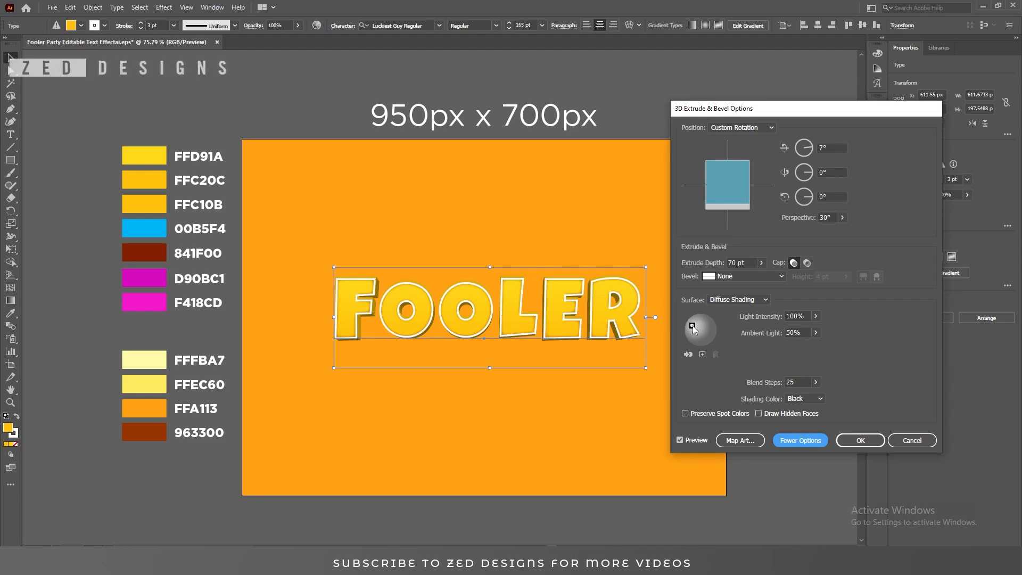
left_click(703, 356)
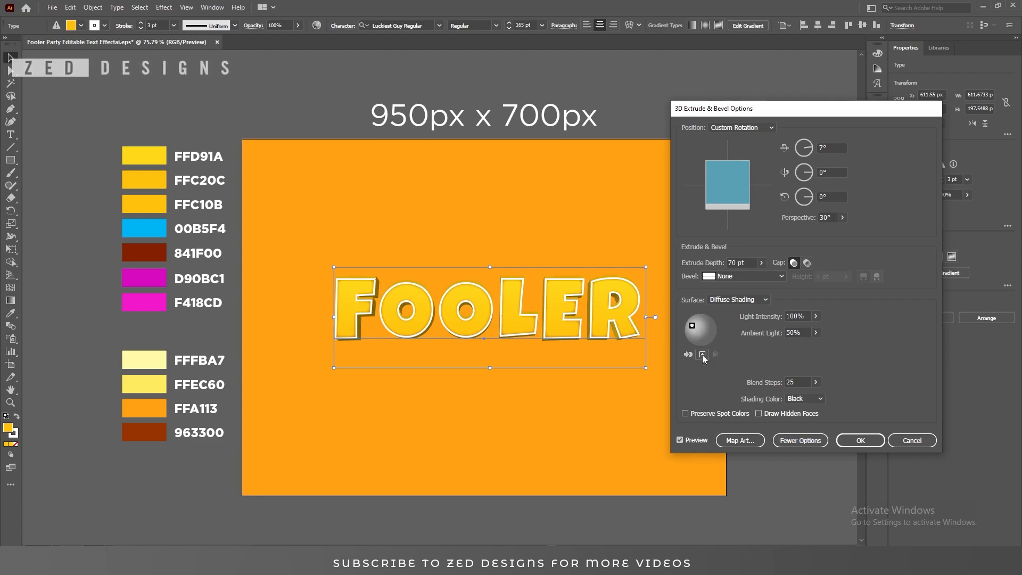
left_click_drag(704, 331, 711, 336)
left_click(692, 325)
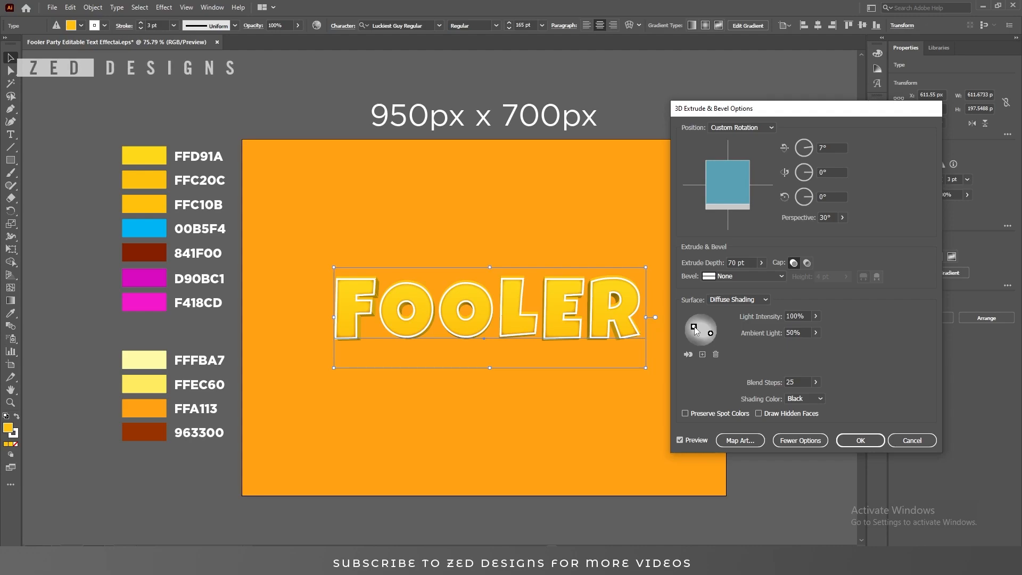
left_click(711, 334)
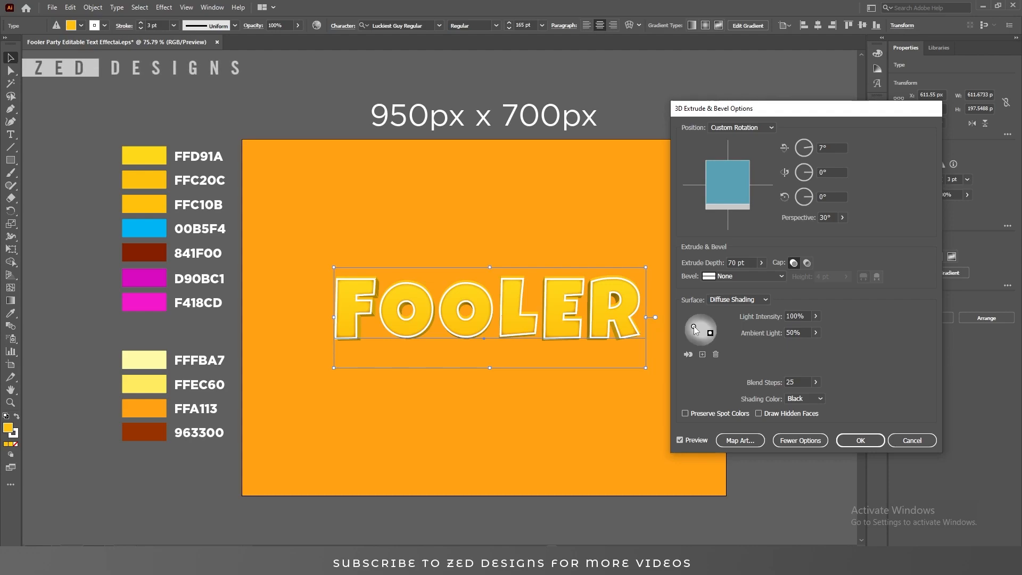
Try ambient light values of 13%, 20% and 30% on the extrusion
left_click(805, 332)
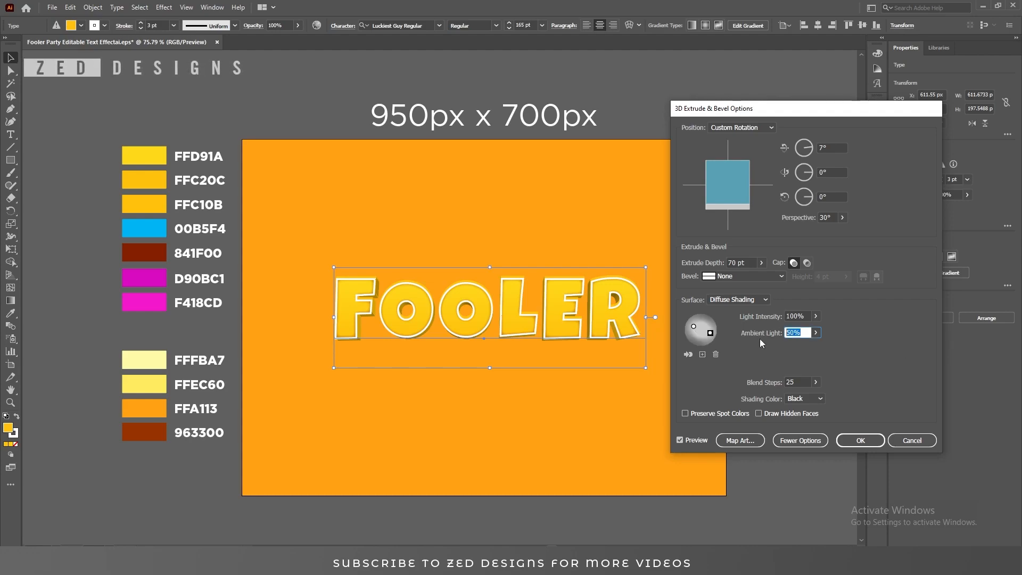
type("13")
key("Tab")
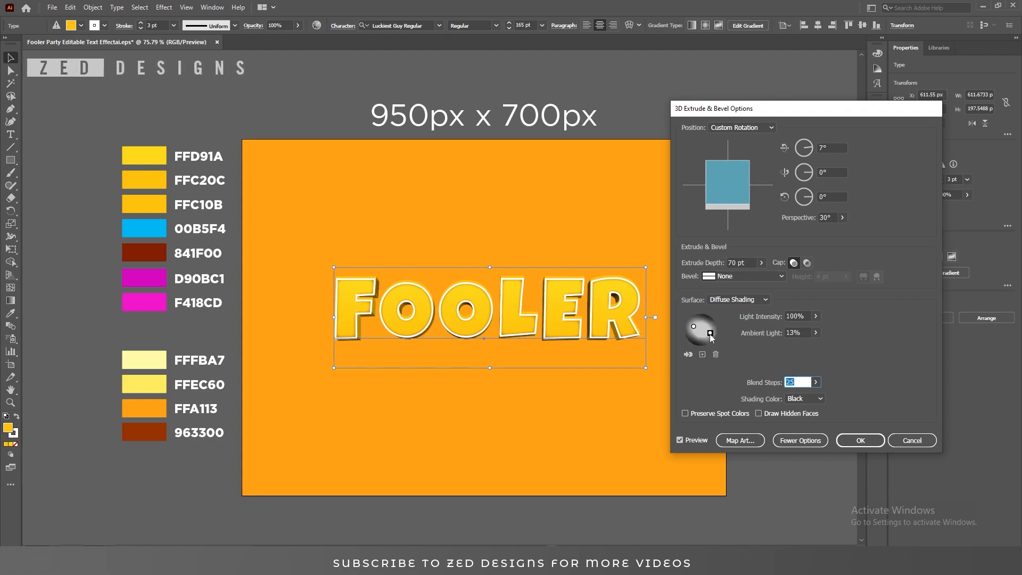
left_click(803, 332)
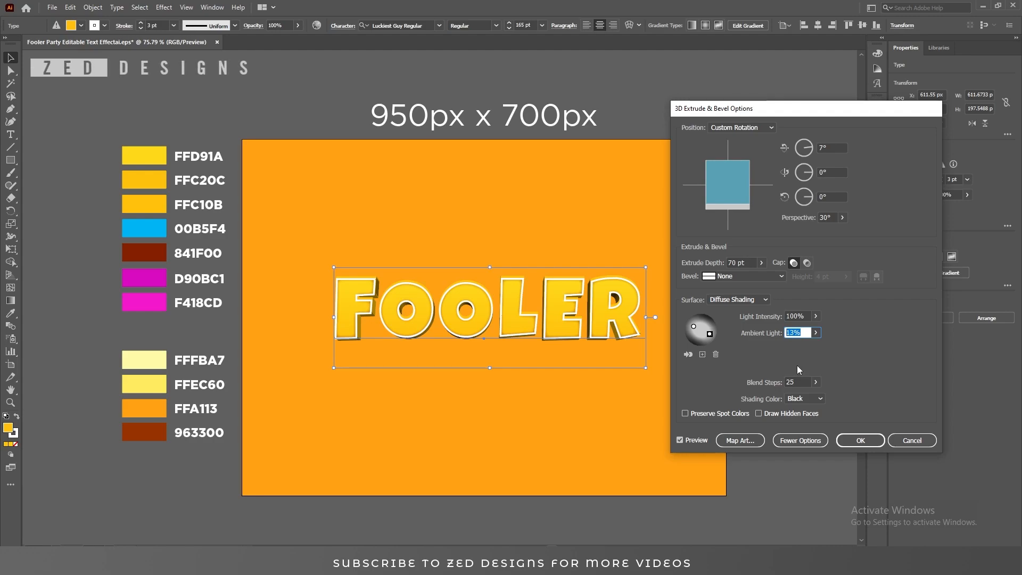
type("20")
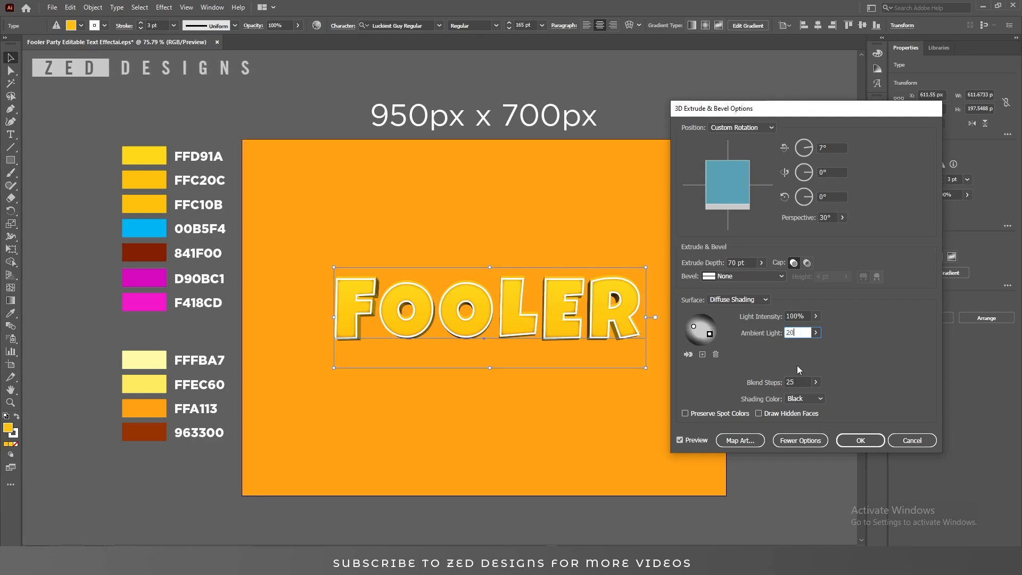
key("Tab")
left_click(791, 334)
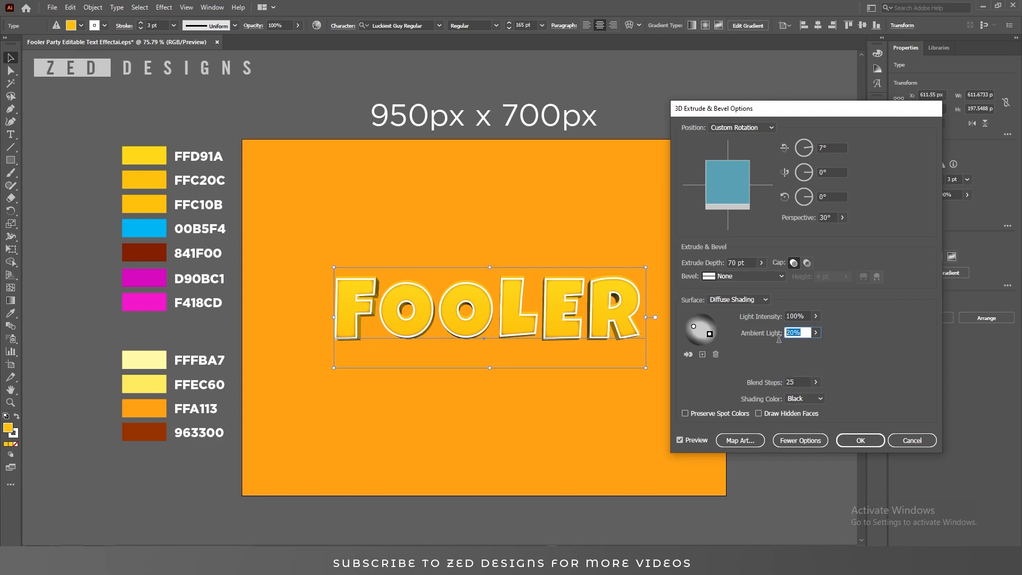
type("30")
key("Tab")
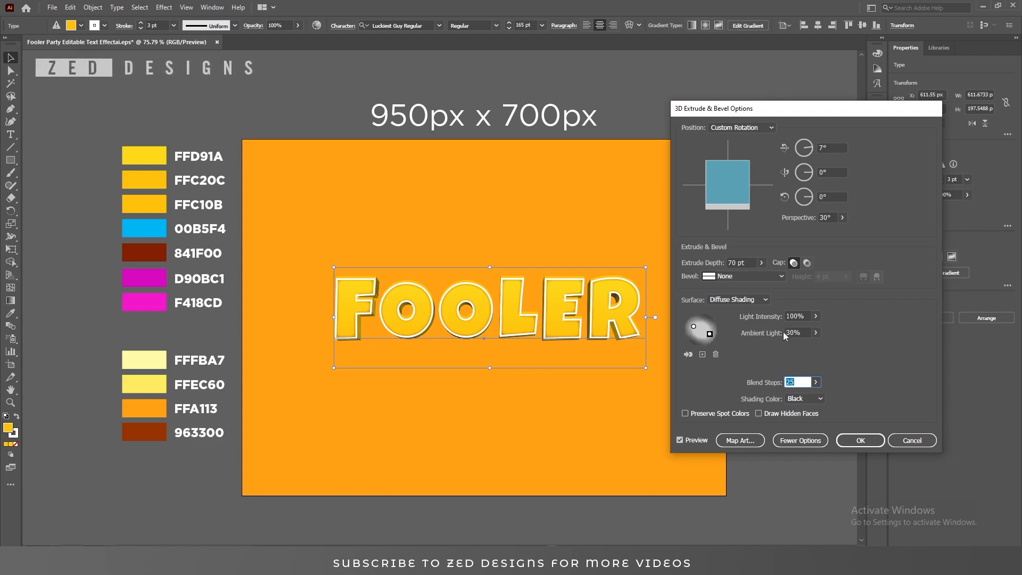
Set the extrusion's ambient light to 15% and its blend steps to 256
left_click(807, 332)
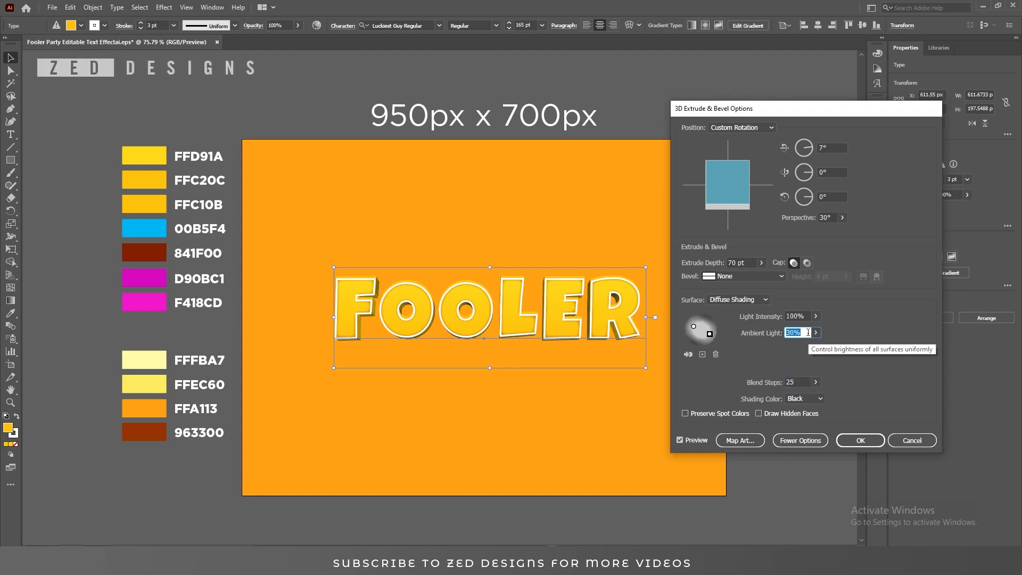
type("15")
key("Tab")
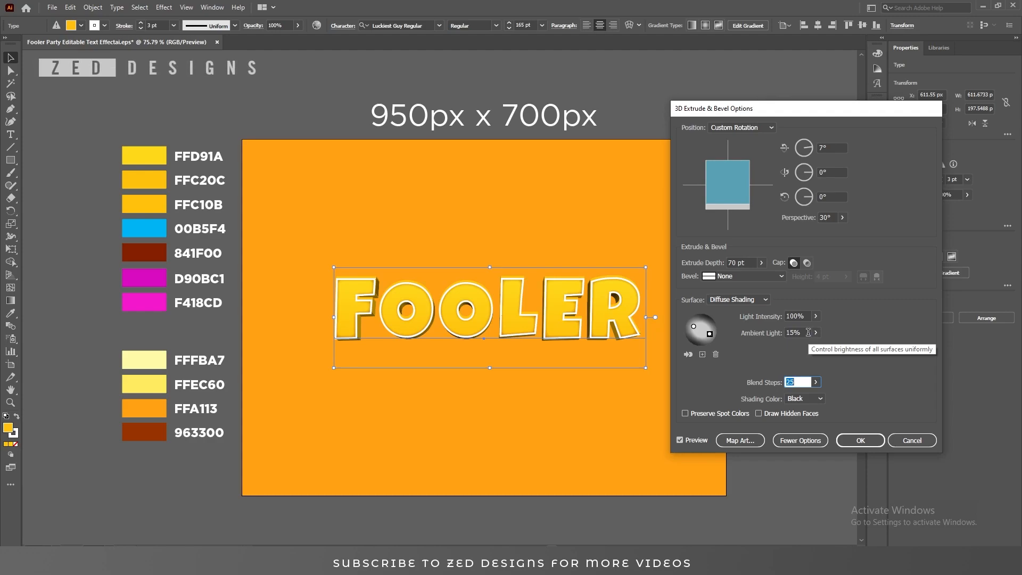
left_click(800, 382)
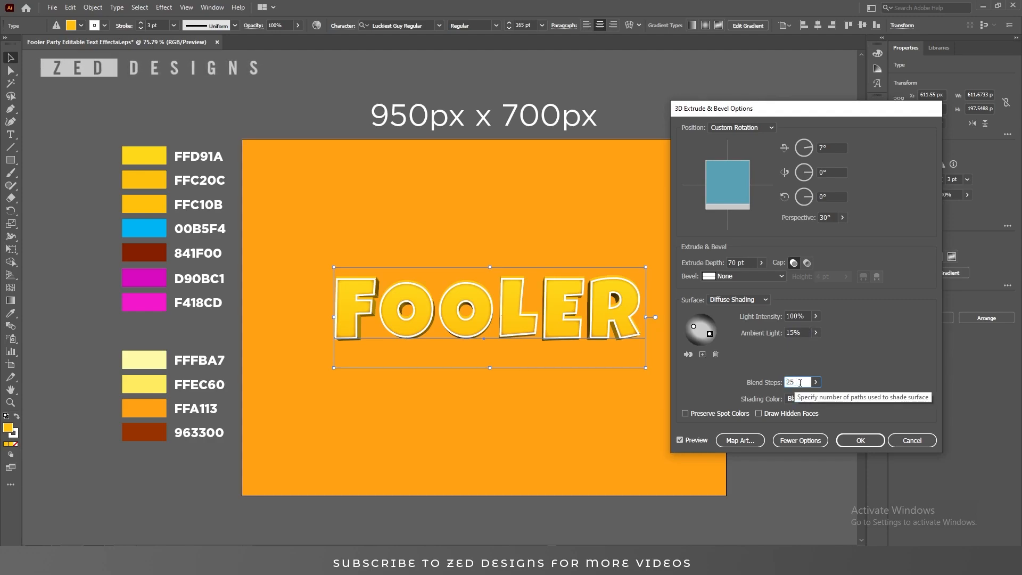
type("6")
key("Tab")
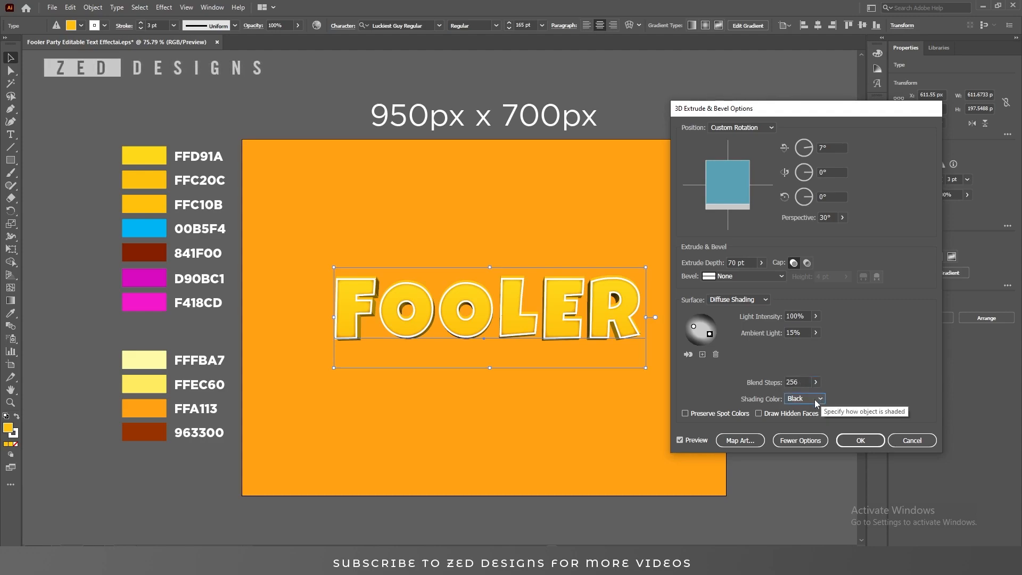
Set the extrusion's shading to the custom color 841F00 and apply the 3D effect
left_click(815, 399)
left_click(809, 434)
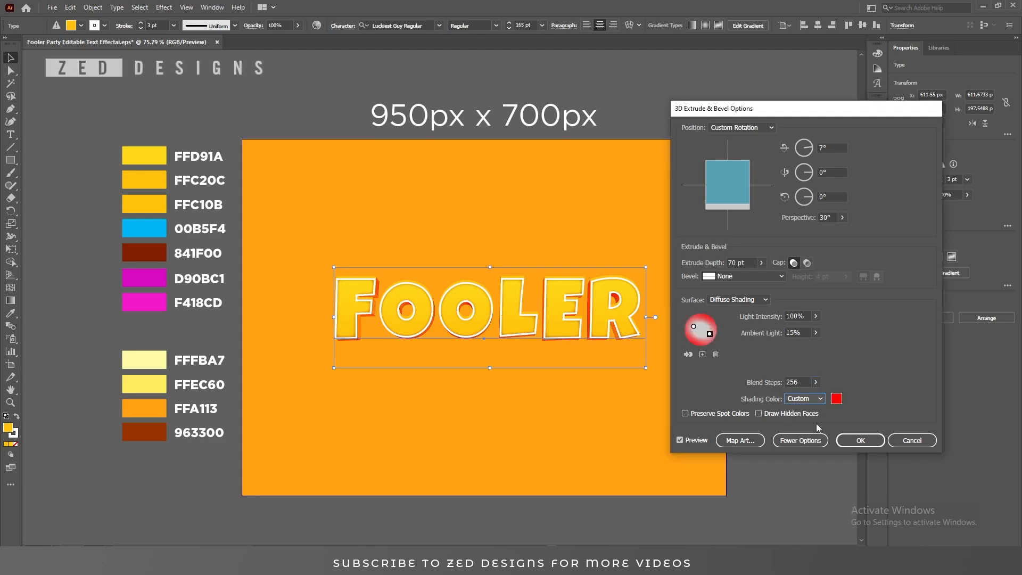
left_click(835, 400)
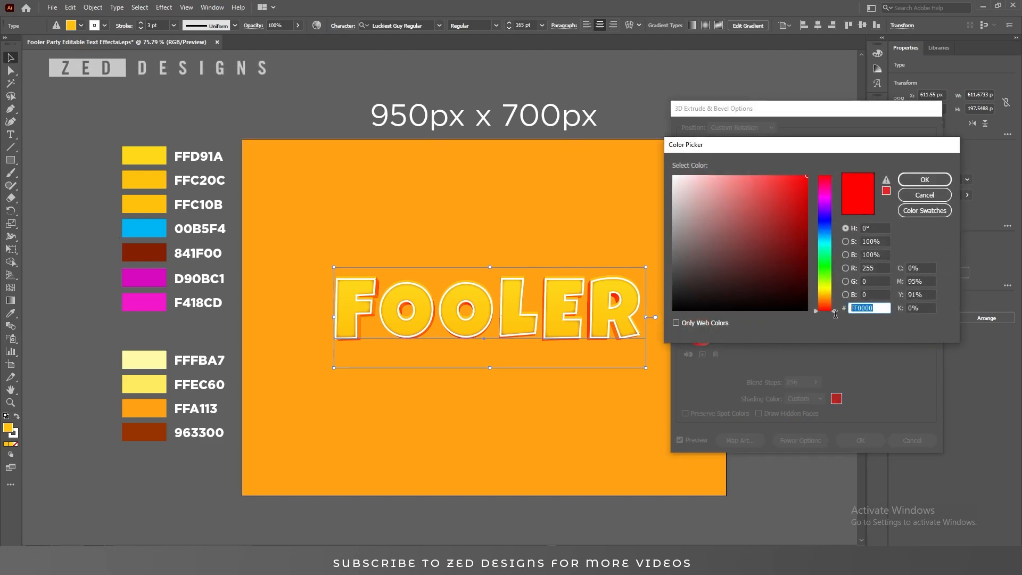
type("841F00")
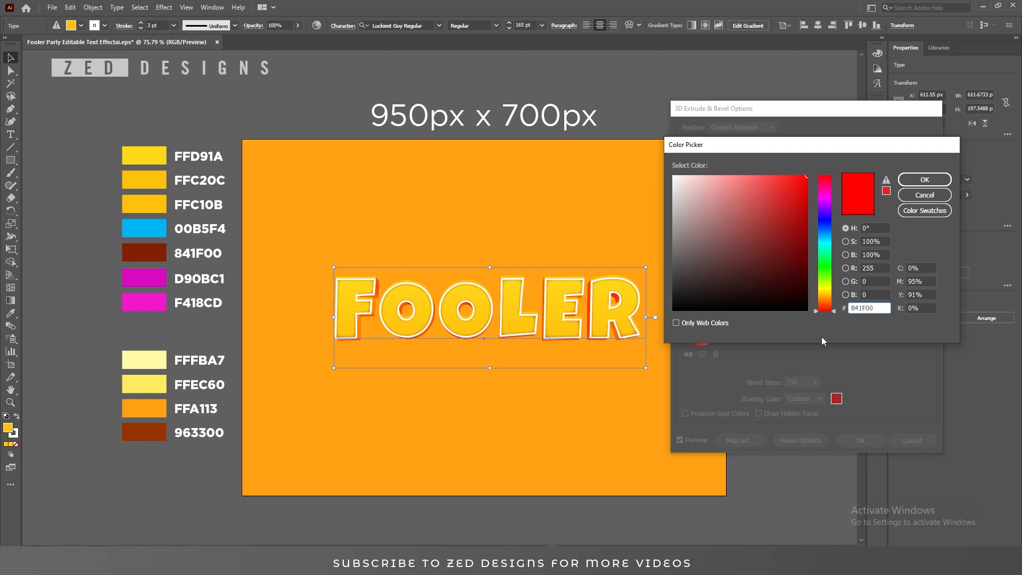
key("Tab")
left_click(917, 183)
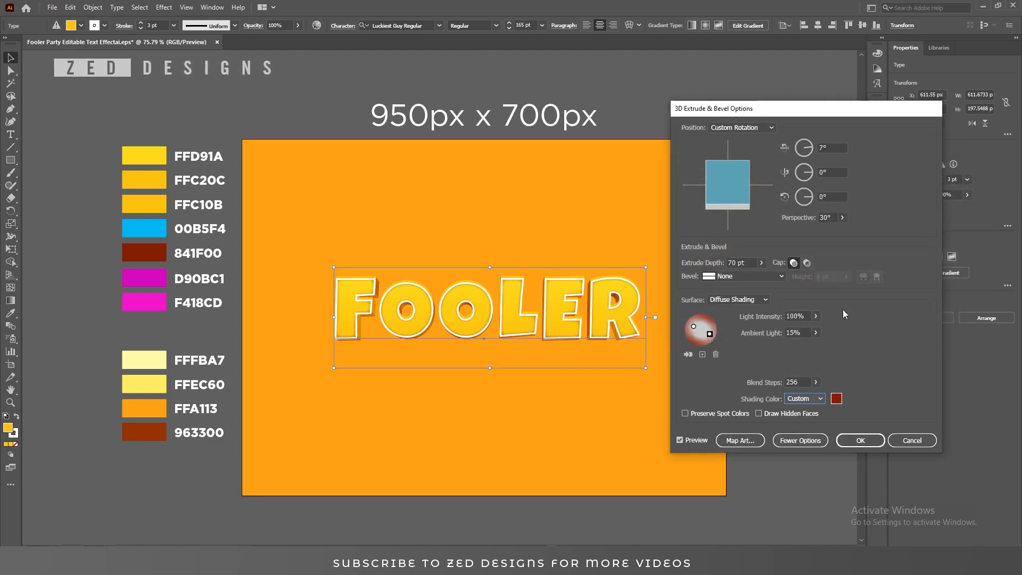
left_click(860, 442)
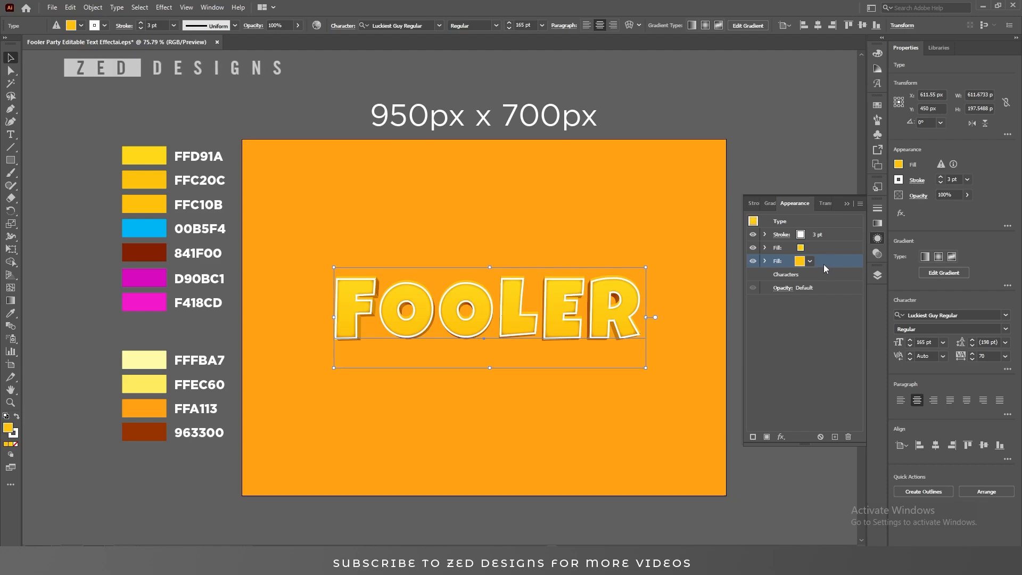
Add a Transform effect to the extruded lower fill that moves it 4 px vertically
left_click(782, 436)
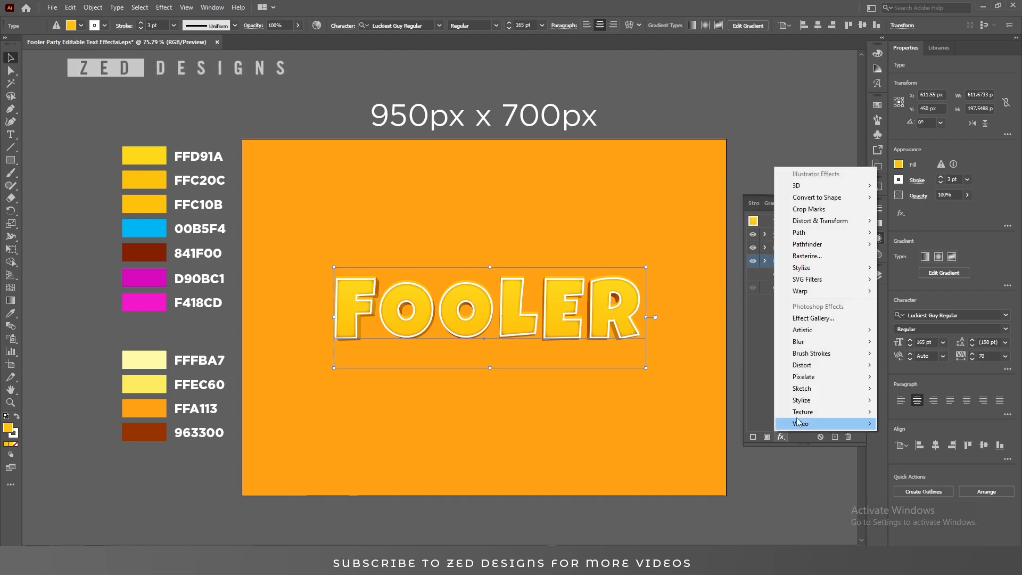
mouse_move(841, 225)
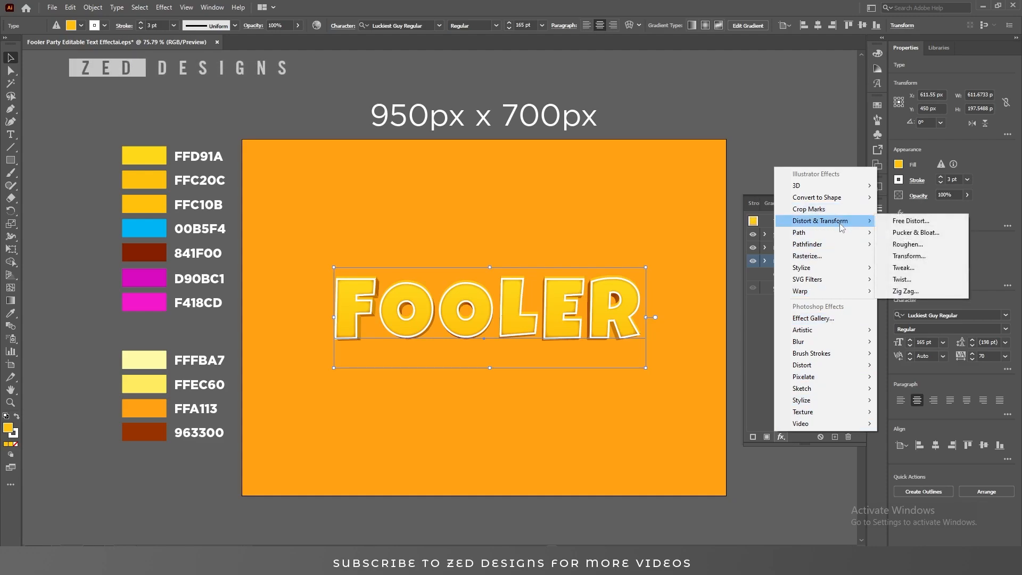
left_click(895, 255)
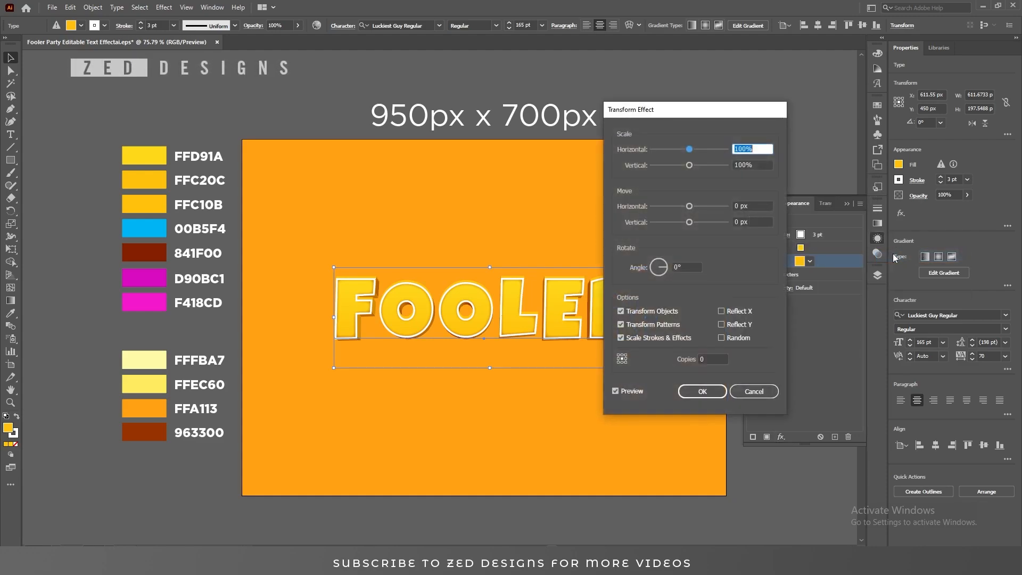
left_click(761, 222)
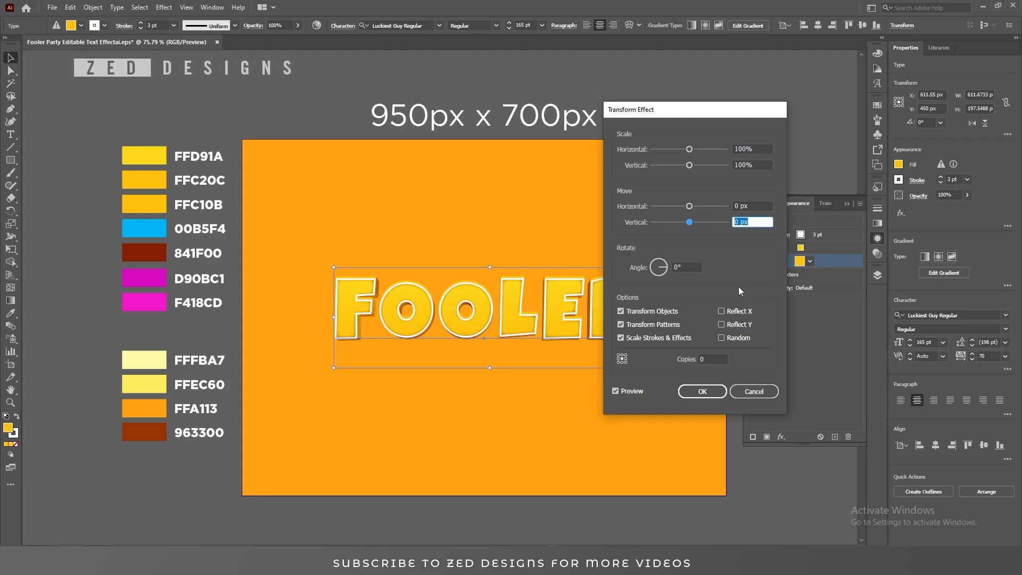
type("4")
key("Tab")
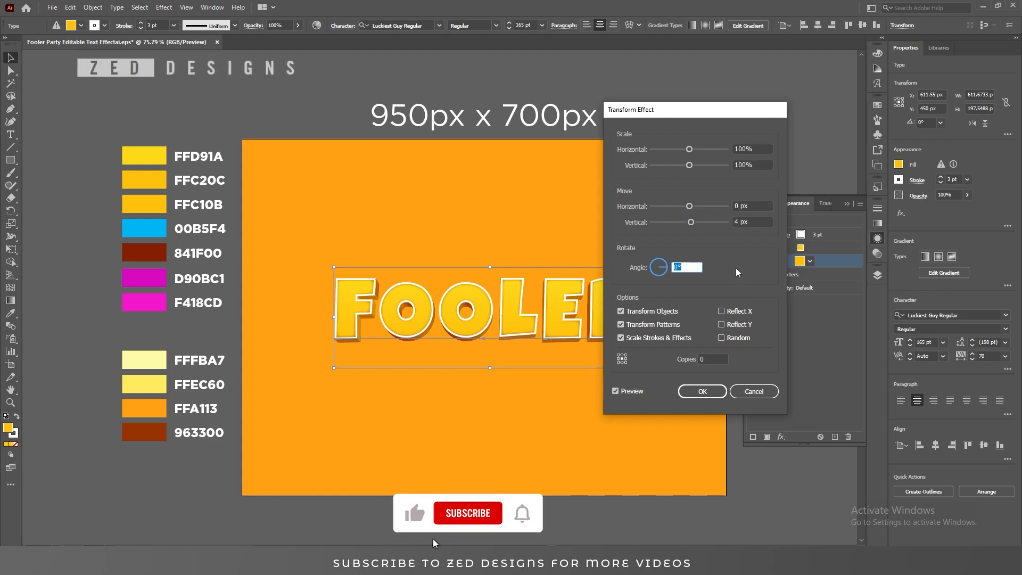
left_click(697, 392)
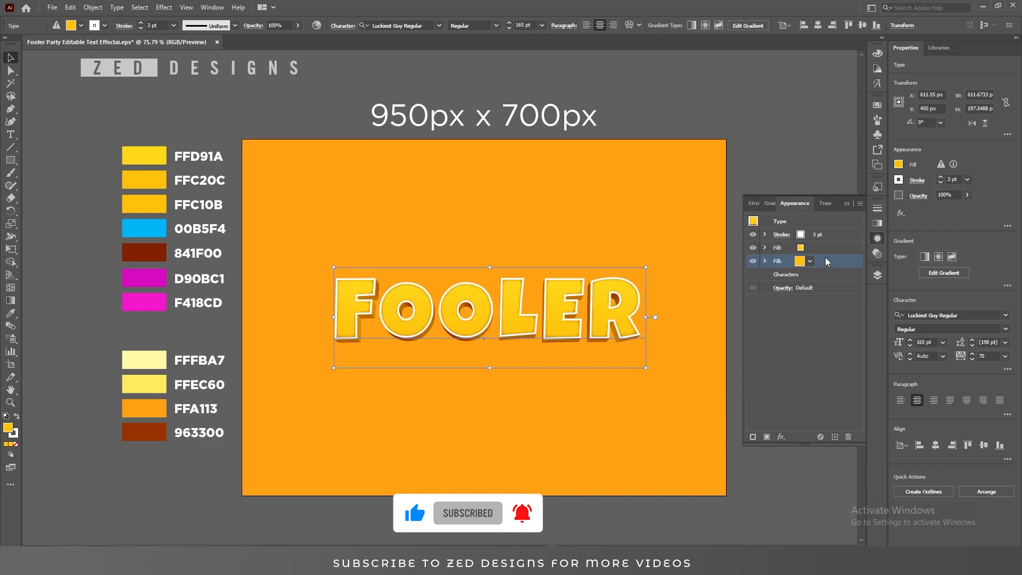
Duplicate the upper fill of the FOOLER text, color the copy red and stack it above the white stroke
left_click(844, 248)
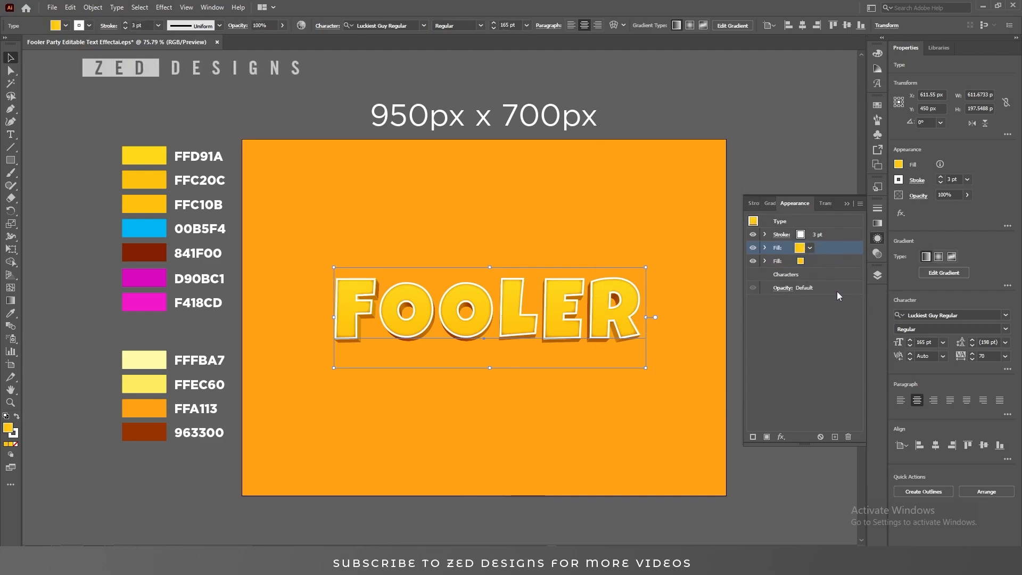
left_click(835, 437)
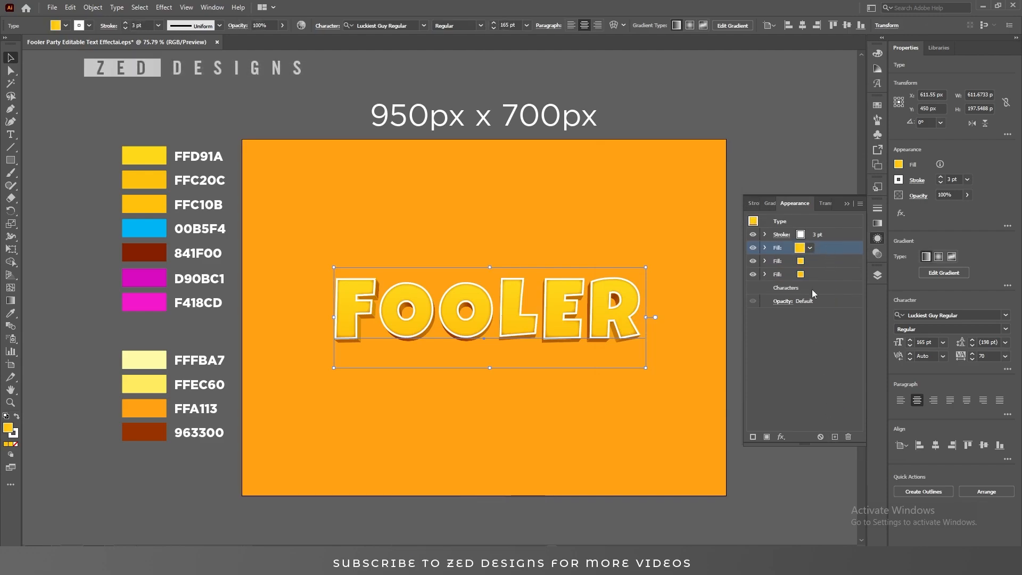
left_click(810, 248)
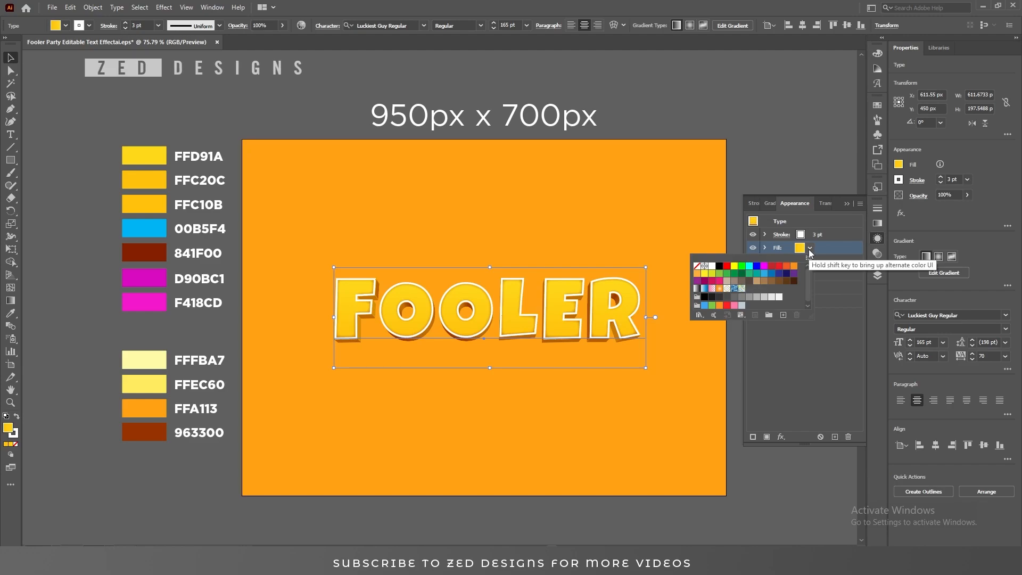
left_click(727, 266)
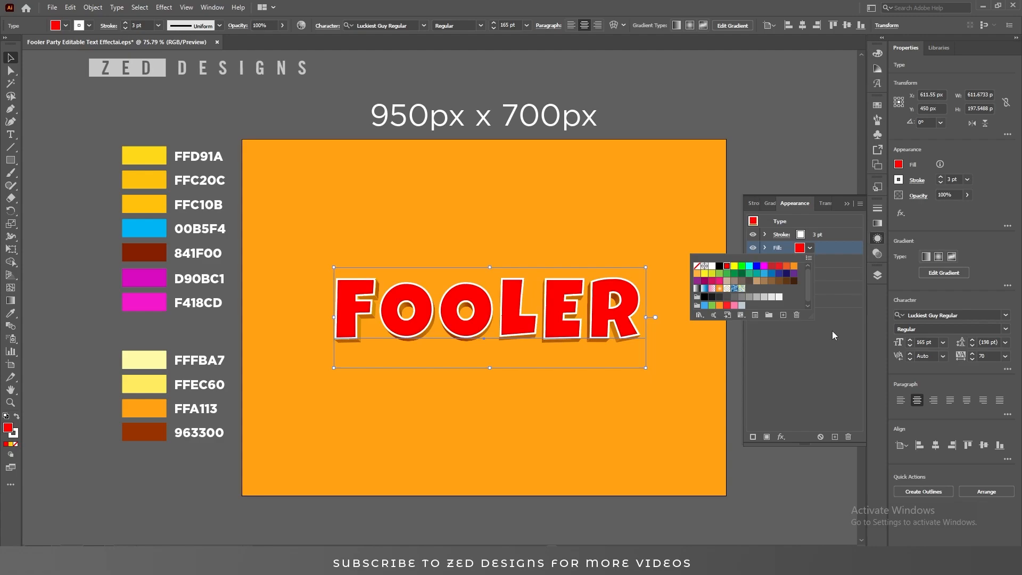
left_click(832, 331)
left_click_drag(841, 248, 840, 233)
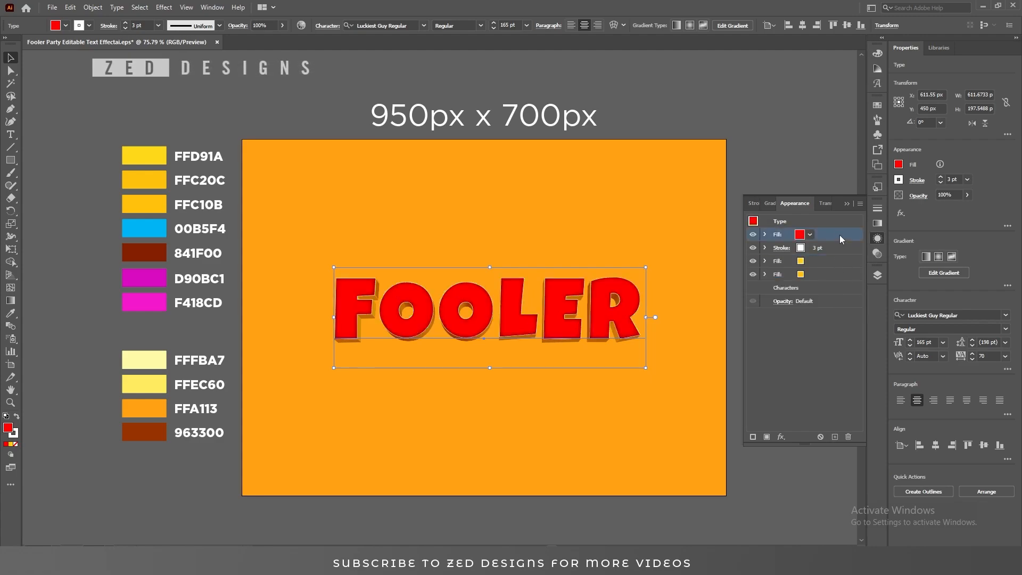
Add a Transform effect to the red top fill, scaling it 97% horizontally and moving it 4 px vertically
left_click(765, 235)
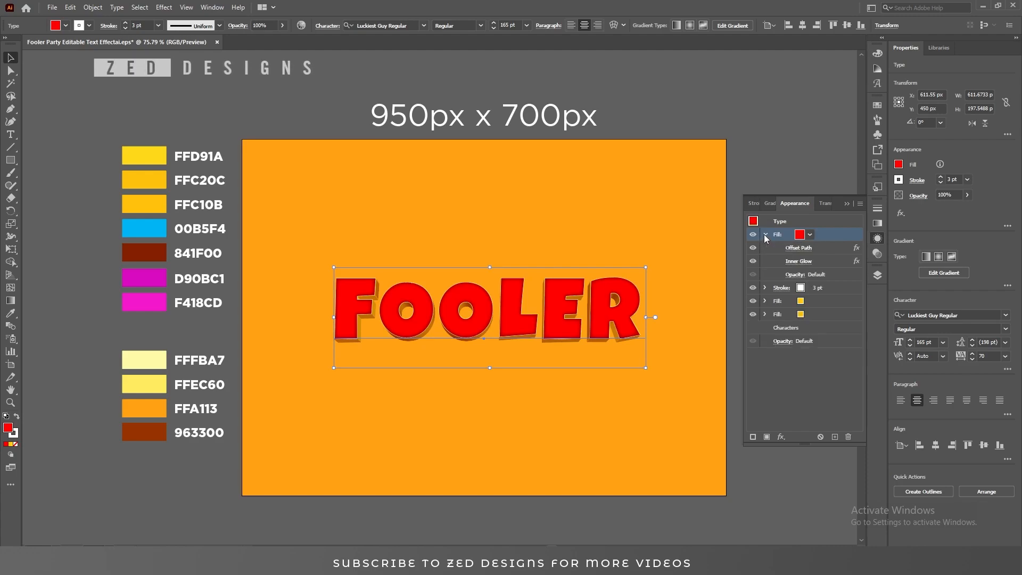
left_click(781, 437)
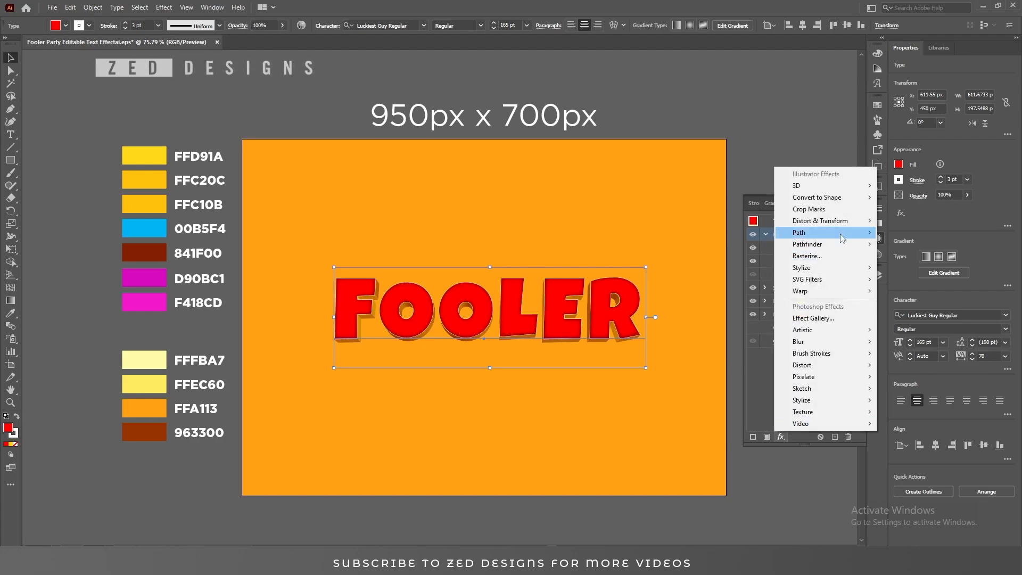
mouse_move(847, 226)
left_click(908, 256)
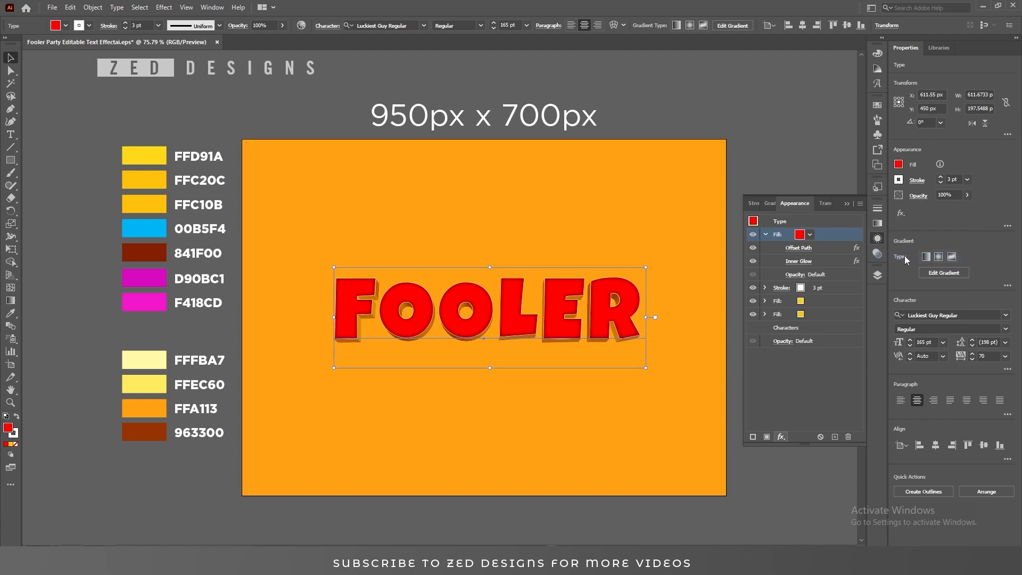
type("97")
key("Tab")
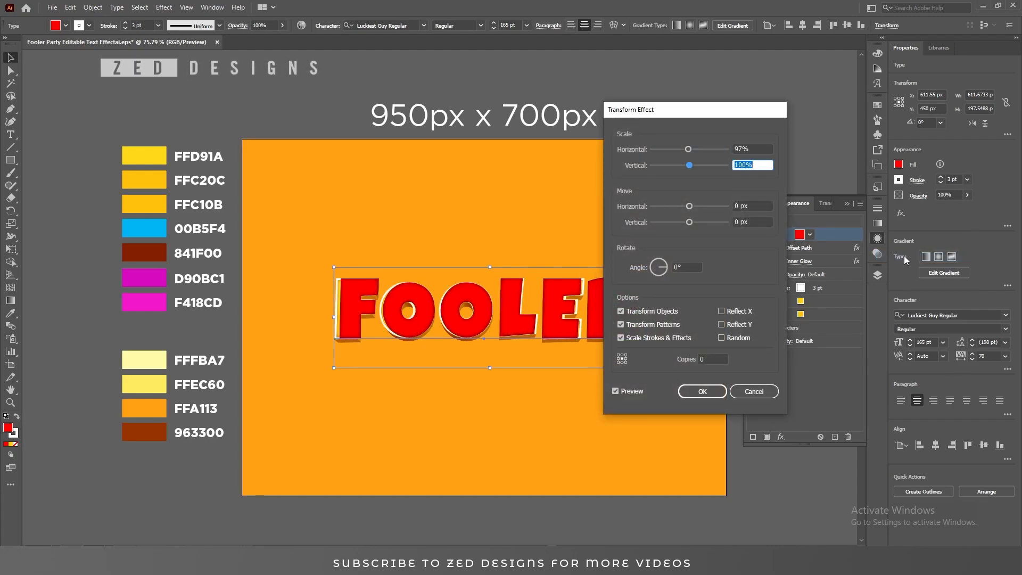
key("Tab")
key("Tab")
type("4")
key("Tab")
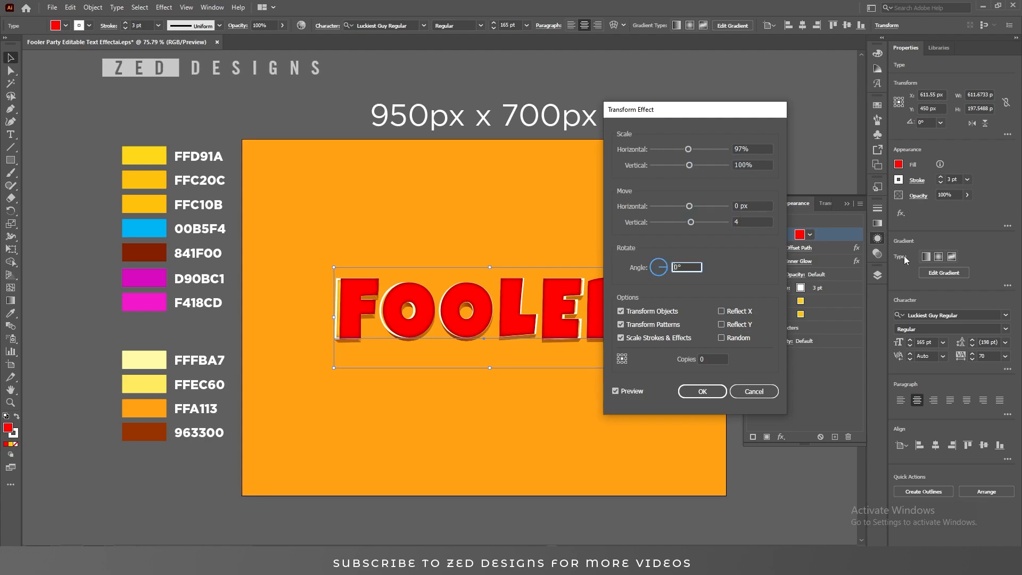
left_click(703, 392)
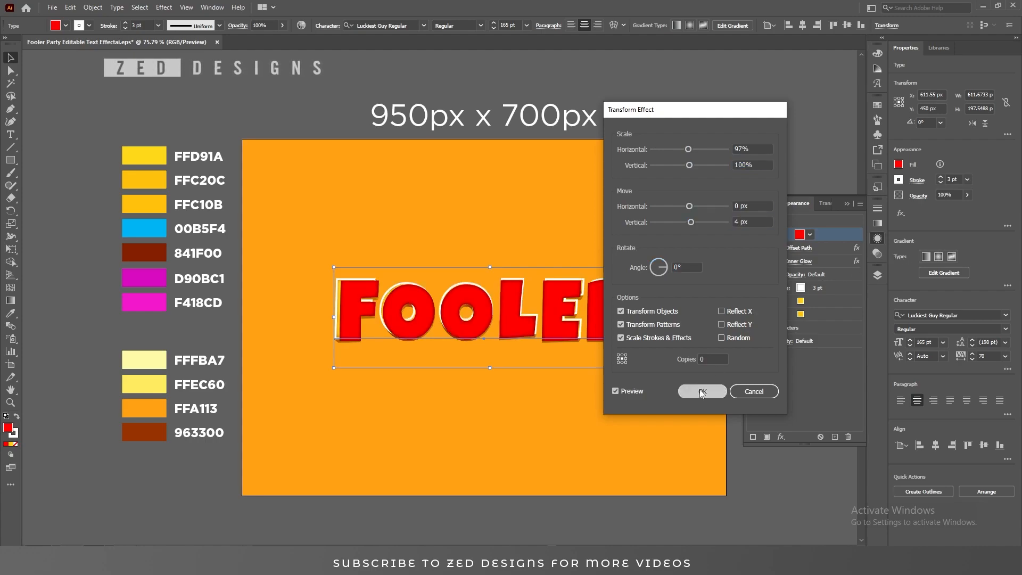
Delete the red fill's Inner Glow effect and set its Offset Path to 2 px
left_click(823, 264)
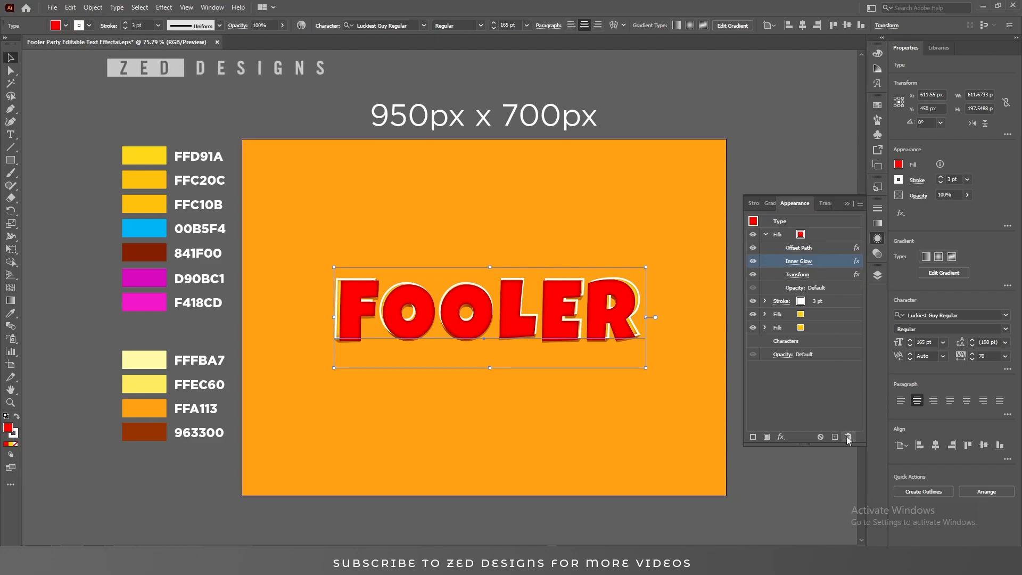
left_click(848, 436)
left_click(817, 249)
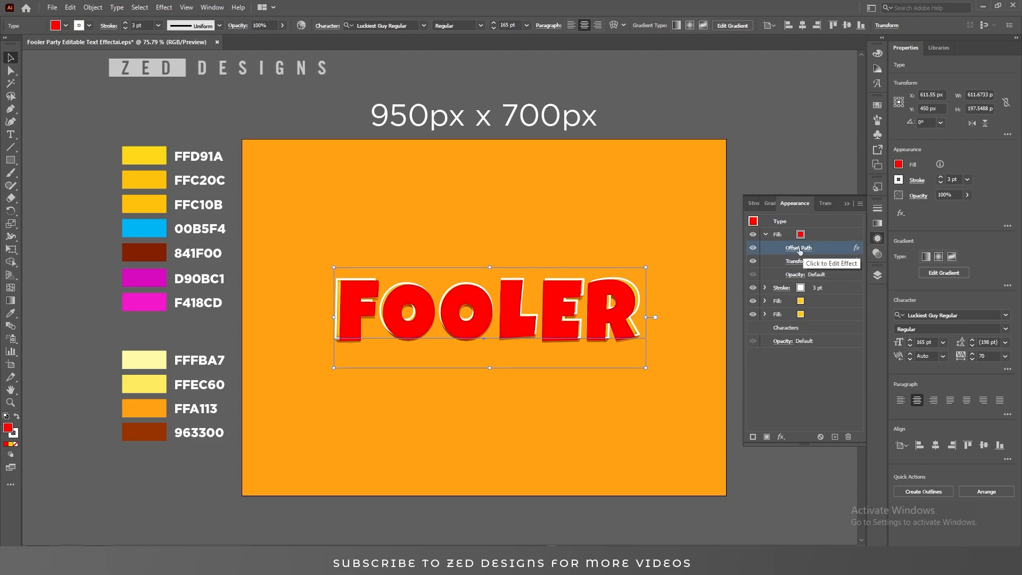
left_click(799, 249)
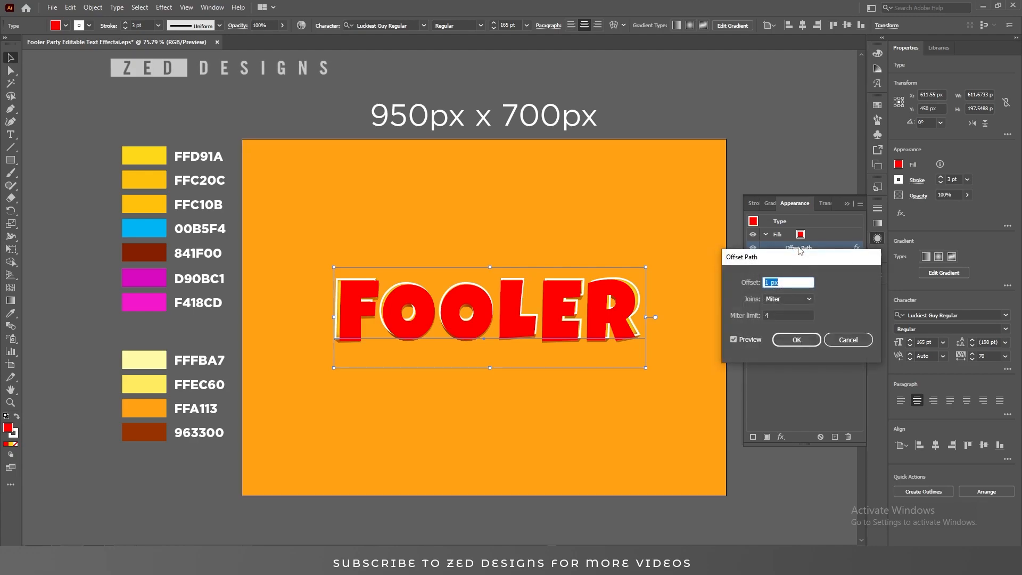
type("2")
key("Tab")
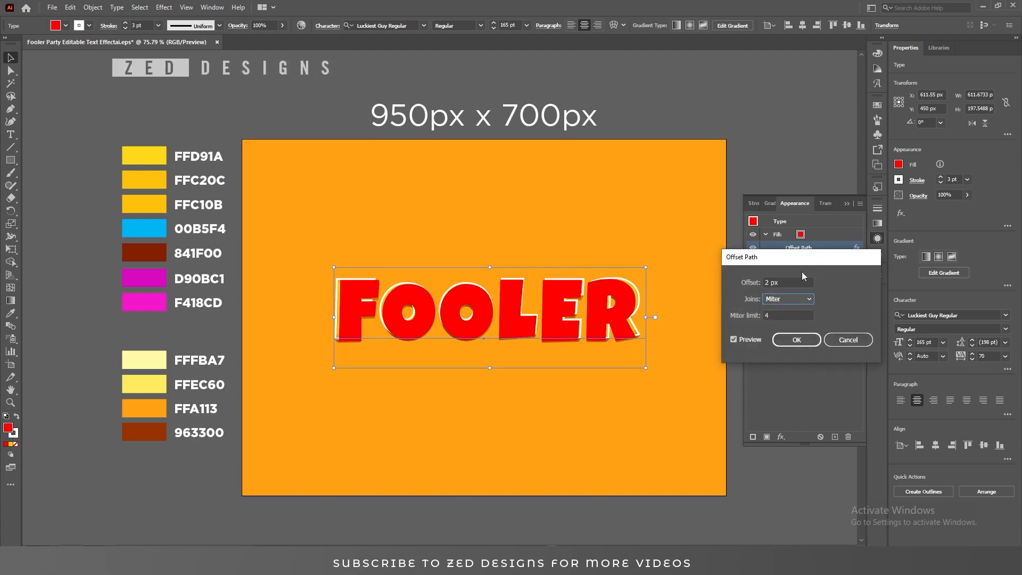
left_click(815, 343)
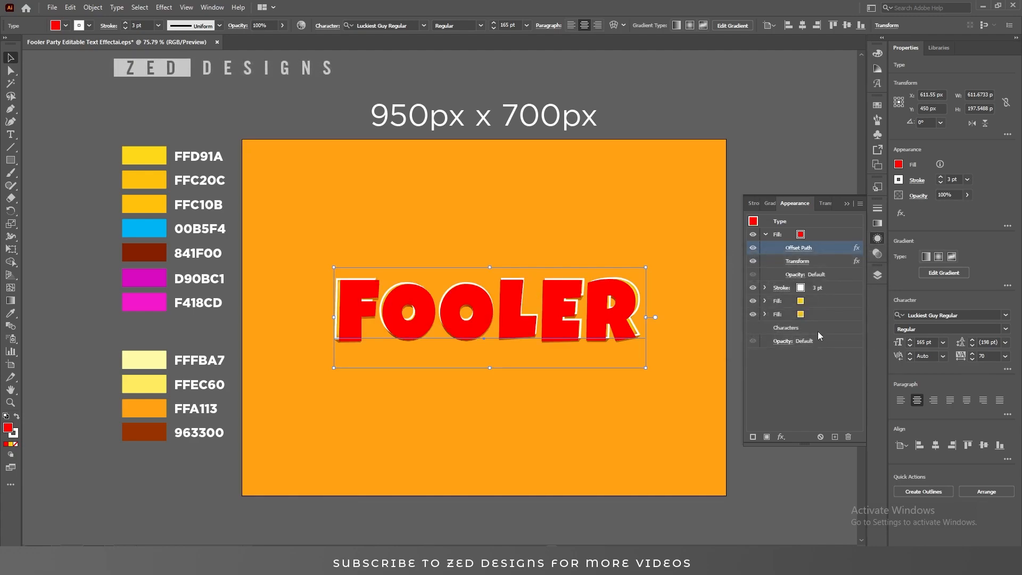
Set the joins of the red fill's Offset Path effect to Round
left_click(804, 248)
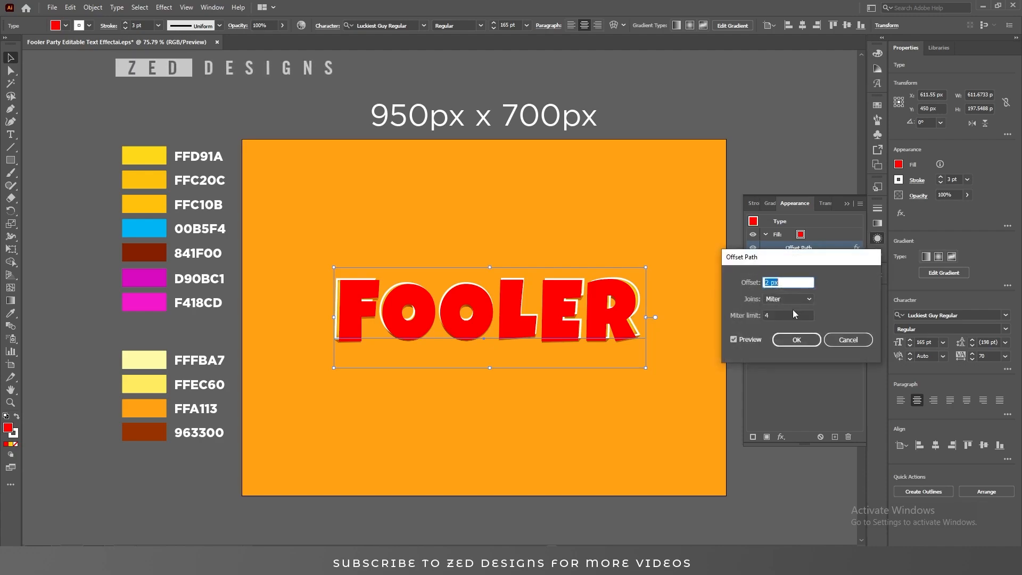
left_click(786, 299)
left_click(788, 308)
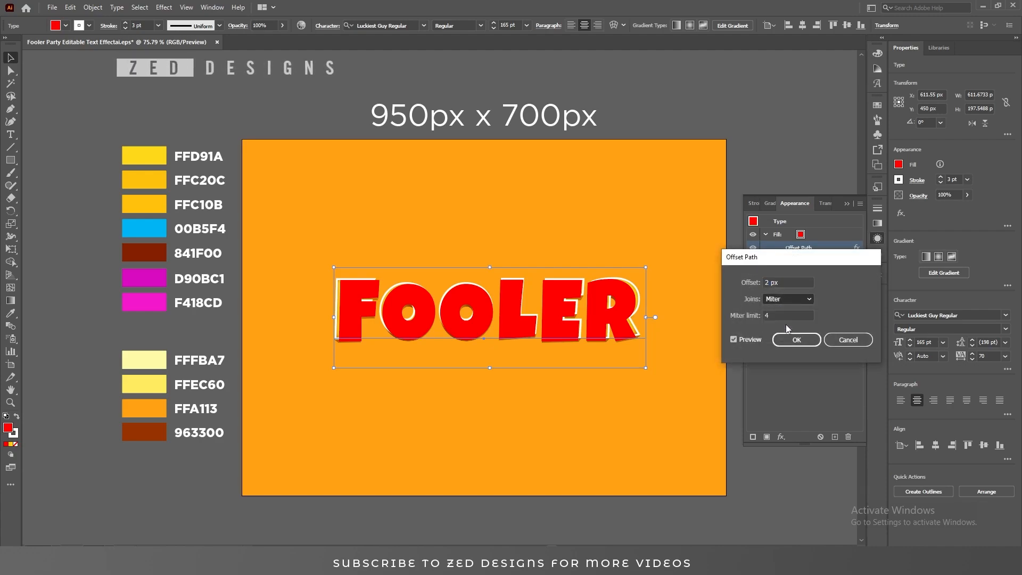
left_click(806, 346)
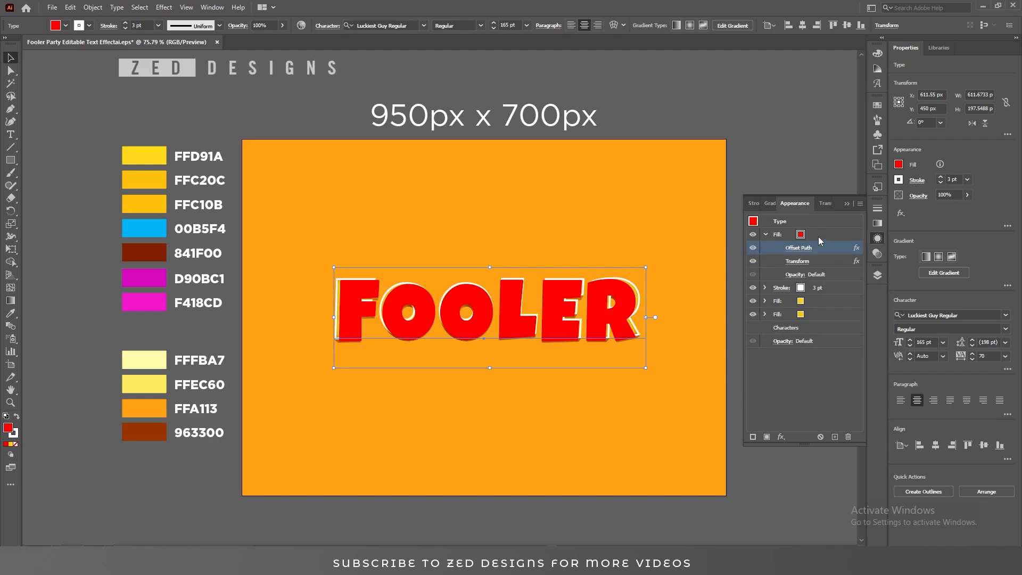
Move the red fill below the two yellow fills and change its color to 00B5F4
left_click(781, 236)
left_click(768, 233)
left_click_drag(837, 236, 825, 281)
left_click(823, 273)
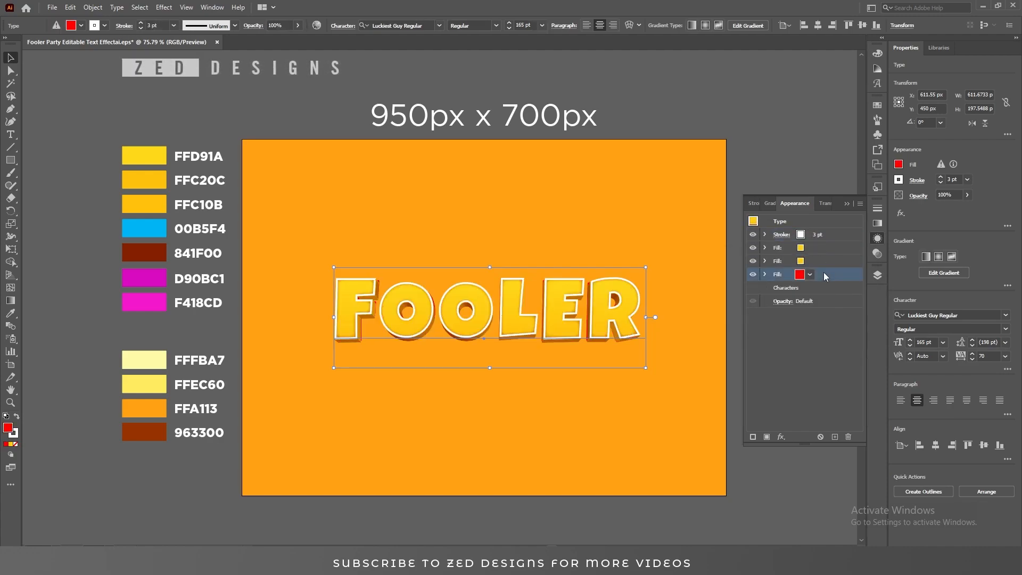
double_click(10, 430)
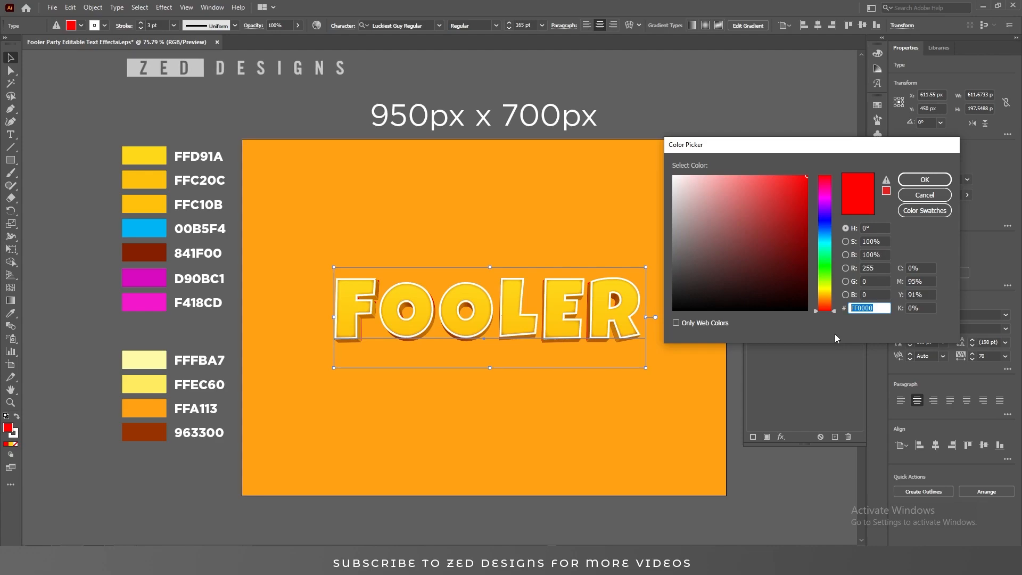
type("00B5F4")
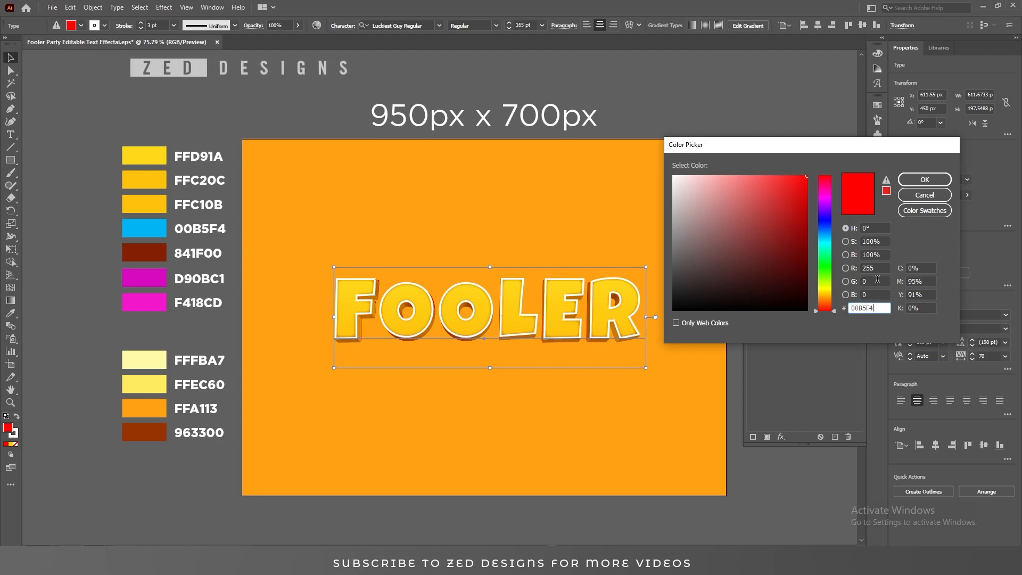
left_click(925, 180)
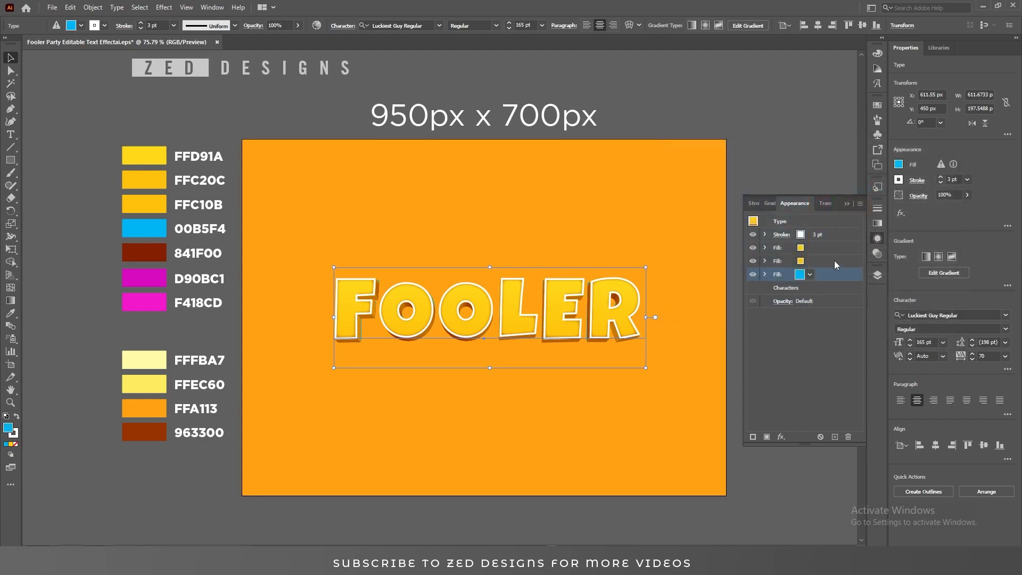
Set the blue fill's Offset Path to 10 px
left_click(766, 274)
left_click_drag(825, 288, 798, 288)
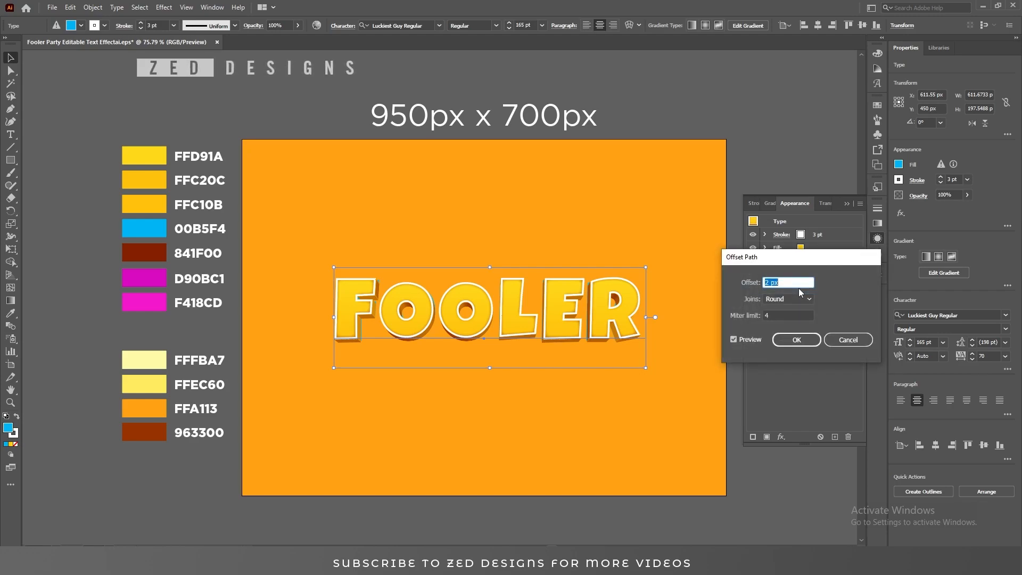
type("10")
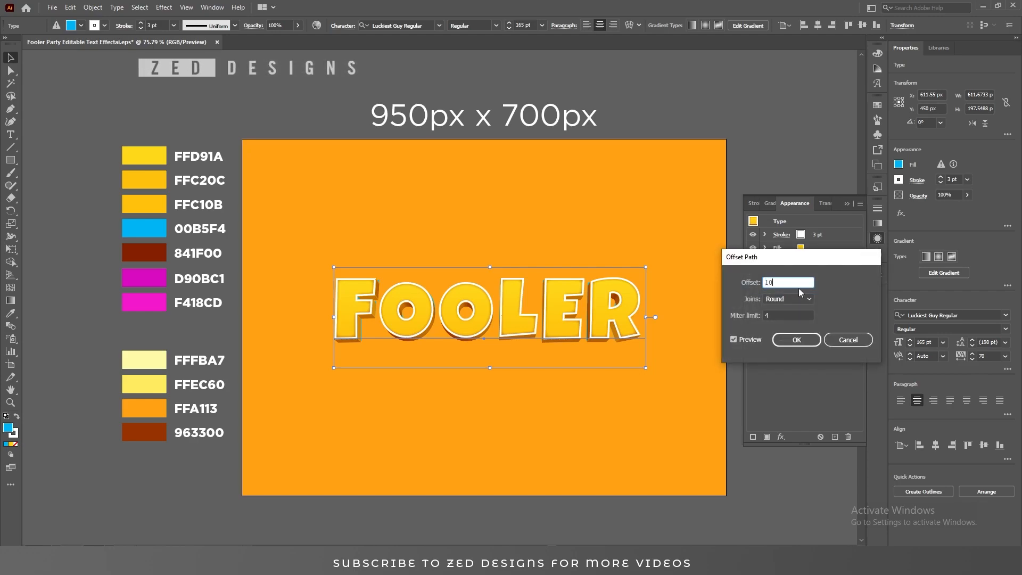
key("Tab")
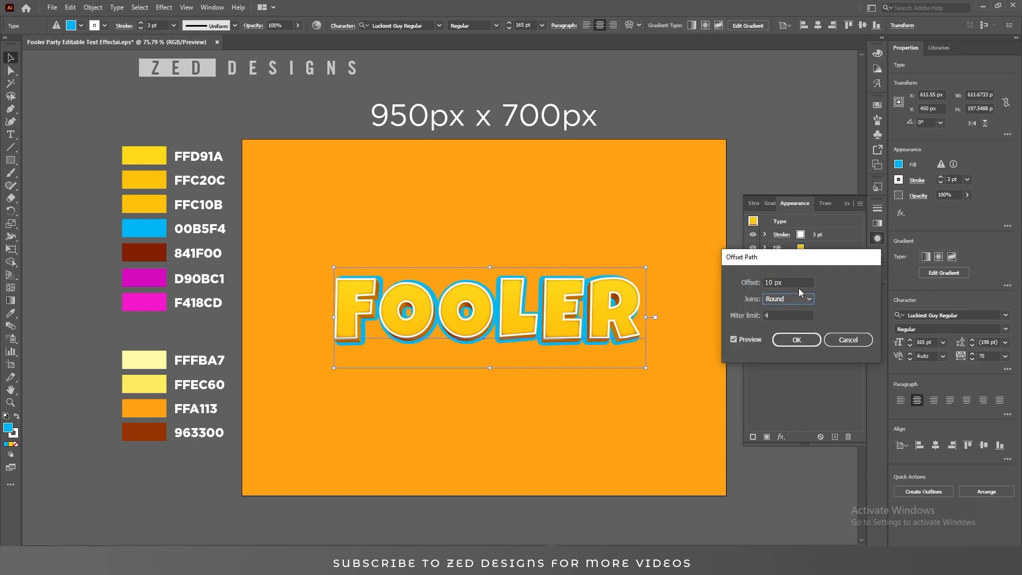
left_click(801, 346)
Duplicate the blue fill of the FOOLER text
left_click(837, 276)
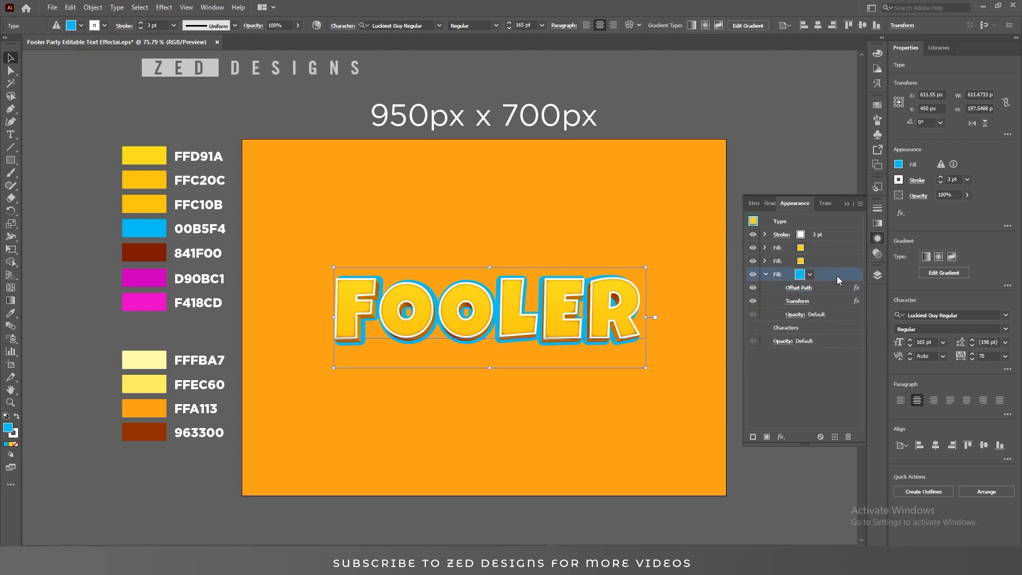
left_click(766, 275)
left_click(836, 436)
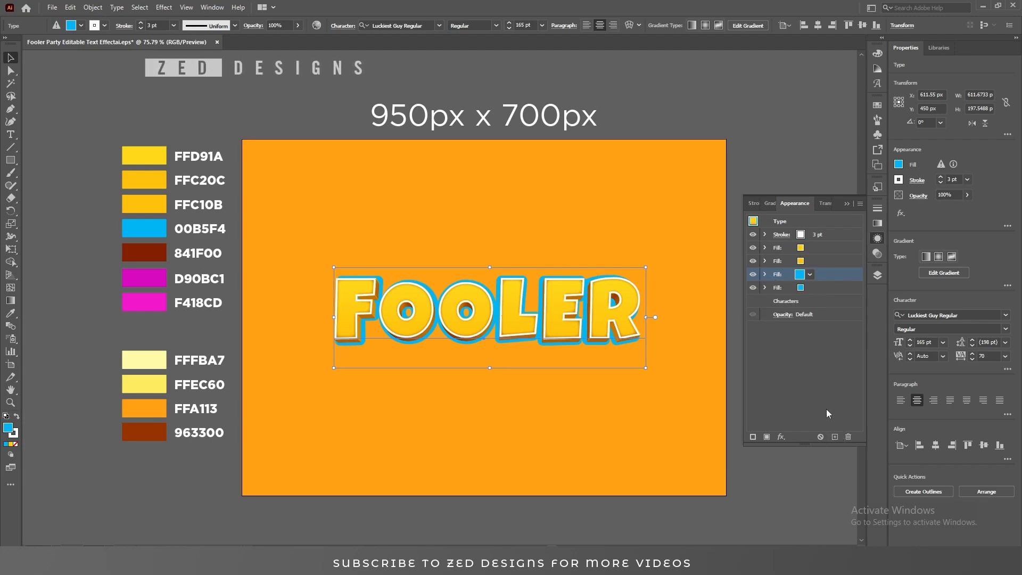
Add a 3D Extrude & Bevel effect to the lower blue fill, rotated 10° about X and 0° about Y and Z
left_click(816, 289)
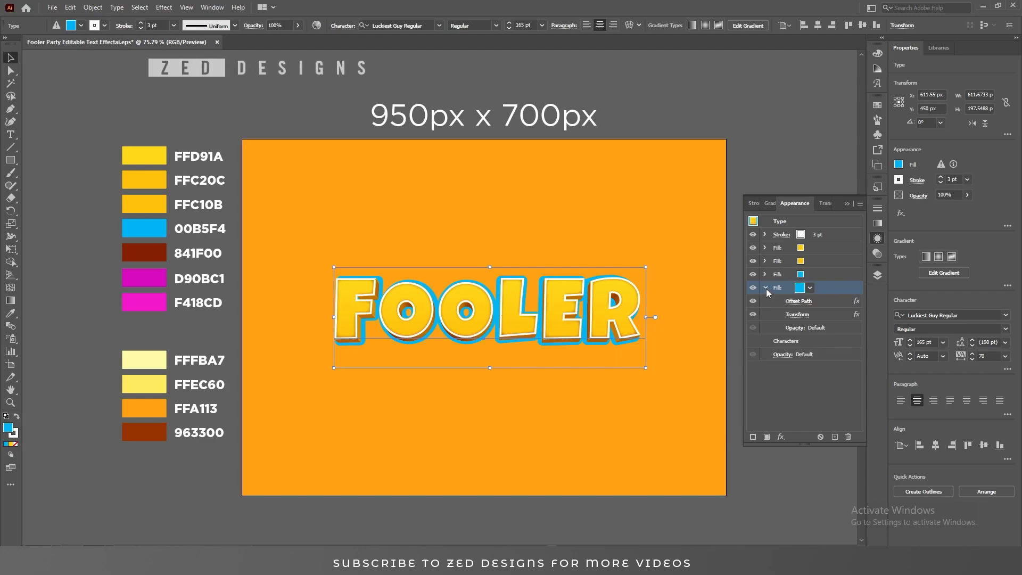
left_click(781, 438)
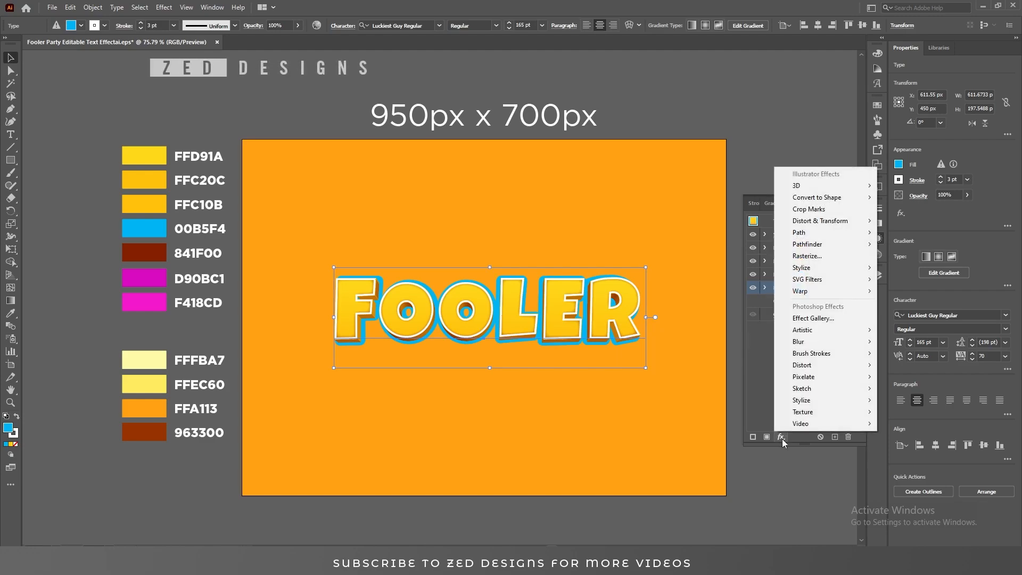
mouse_move(850, 187)
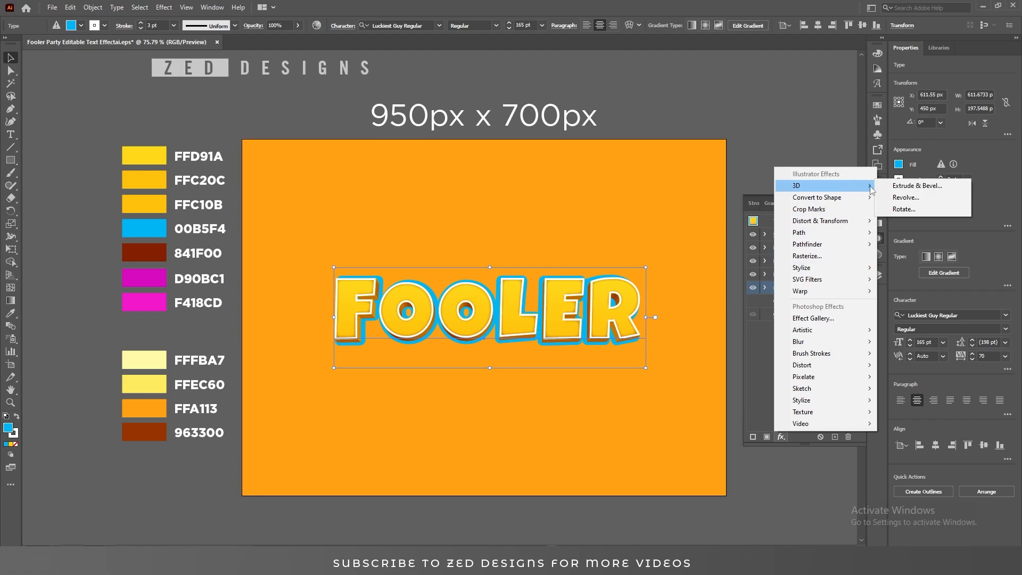
left_click(919, 186)
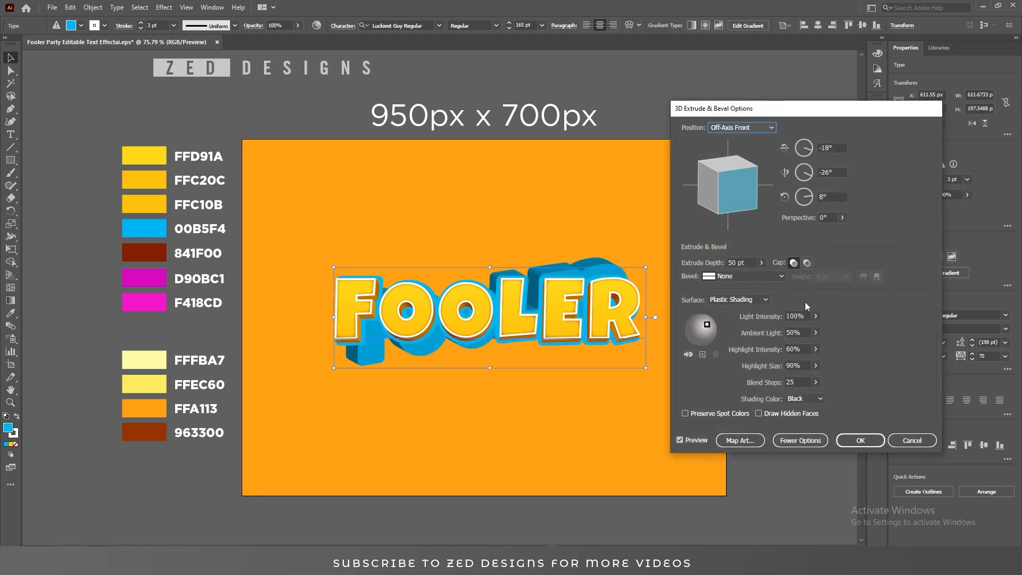
left_click(826, 148)
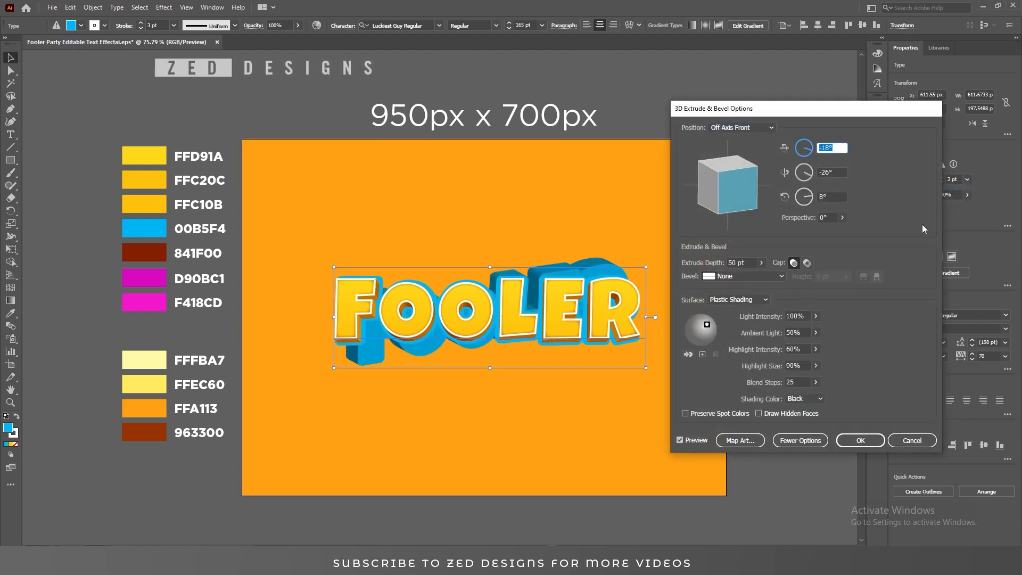
type("10")
key("Tab")
type("0")
key("Tab")
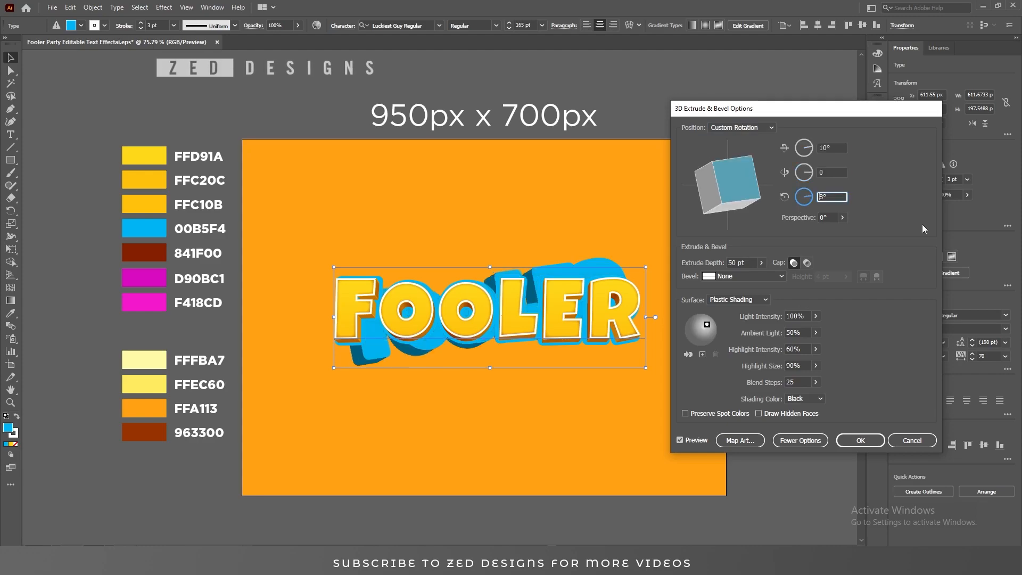
type("0")
Set the blue extrusion's perspective to 70° and its extrude depth to 100 pt
key("Tab")
type("70")
key("Tab")
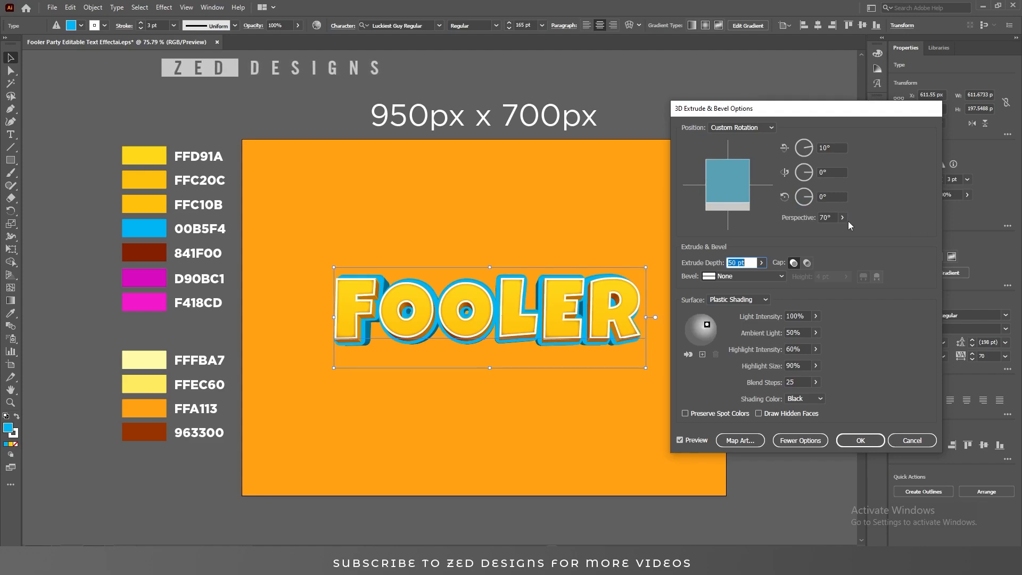
type("100")
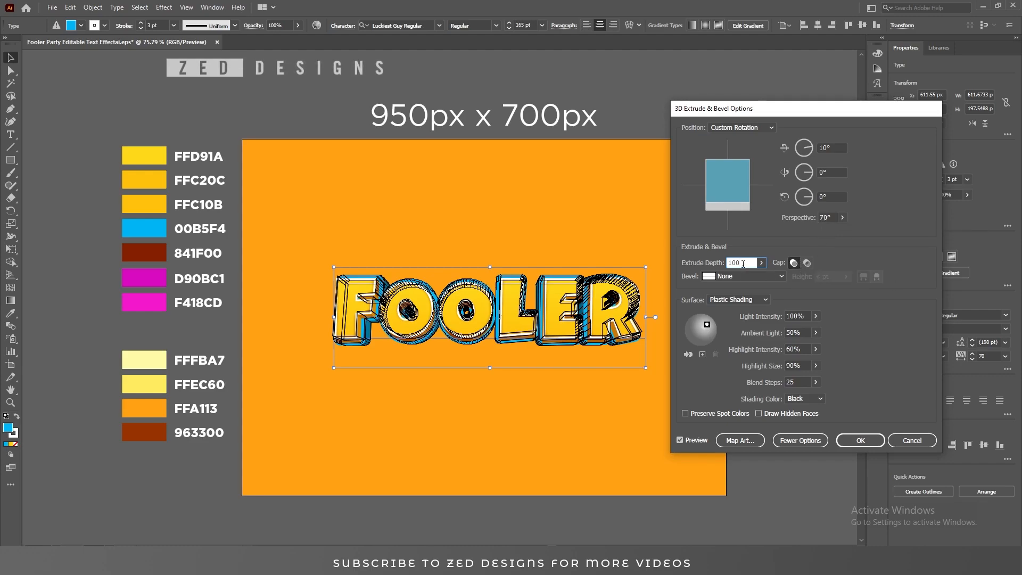
left_click(764, 284)
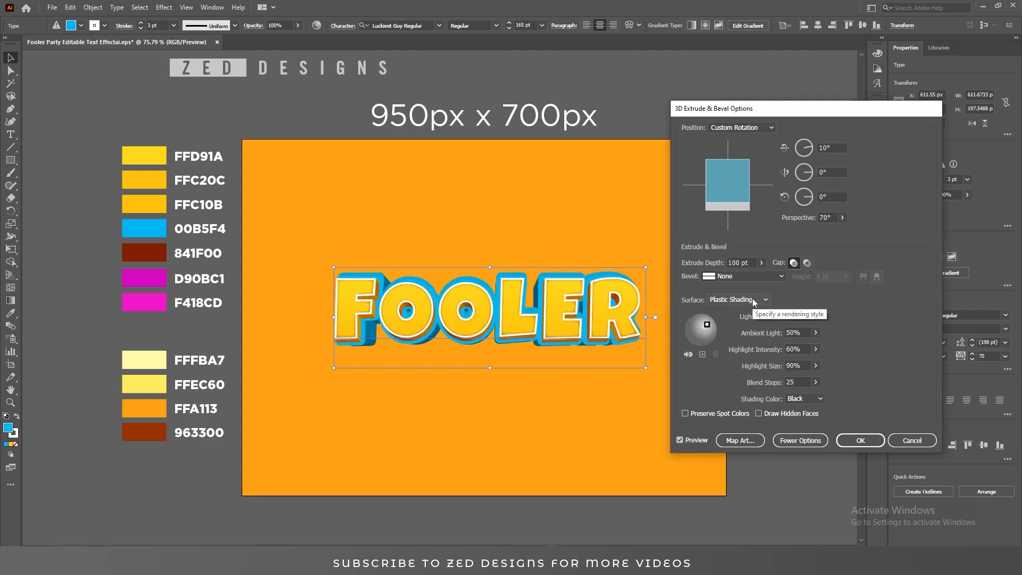
Give the blue extrusion a Diffuse Shading surface with 256 blend steps
left_click(752, 298)
left_click(743, 334)
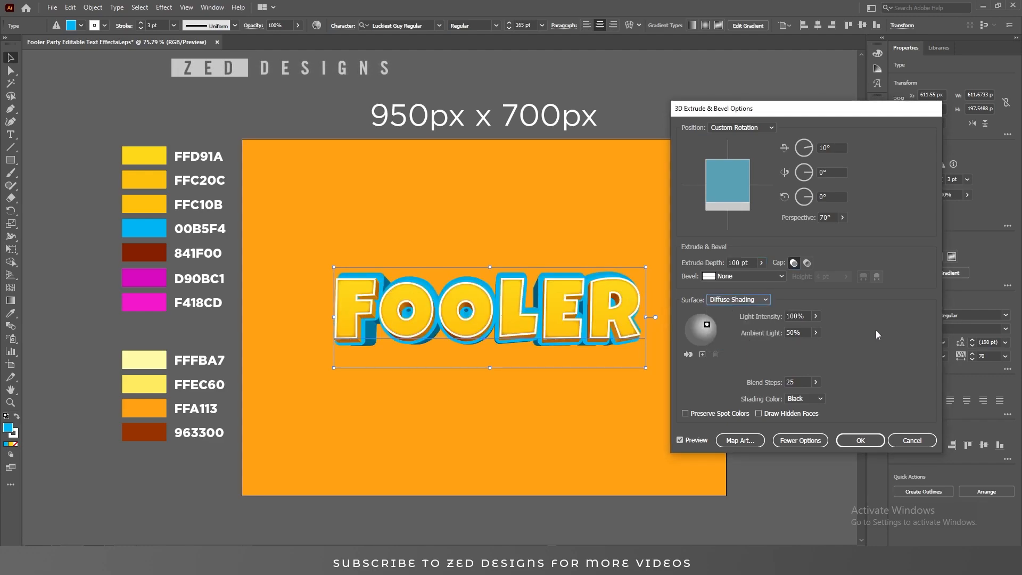
left_click(807, 381)
type("6")
key("Tab")
Move the extrusion's light to the upper left of the lighting sphere and add a second light at its lower right
left_click_drag(709, 329, 696, 331)
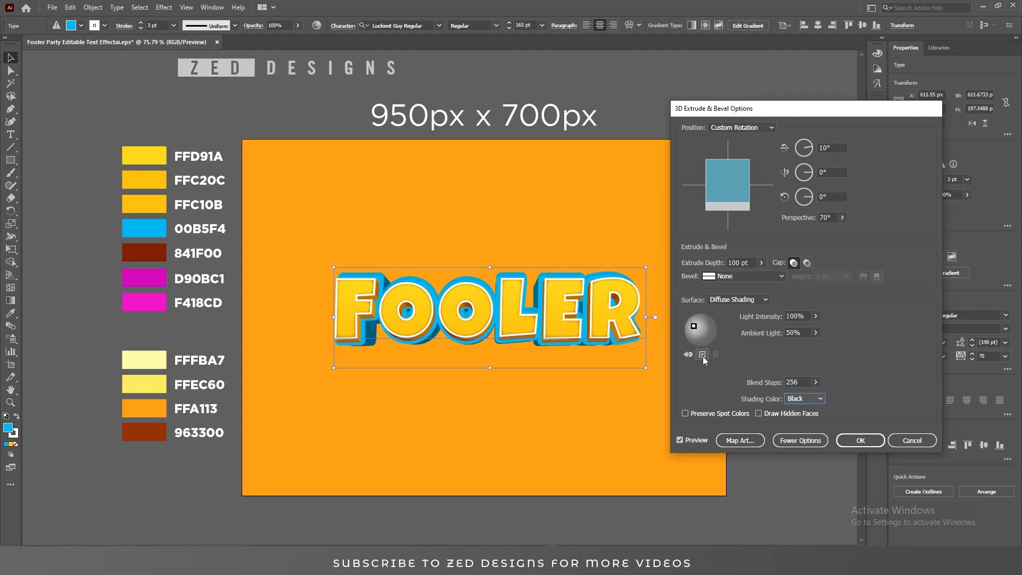
left_click(703, 354)
left_click_drag(701, 331, 711, 335)
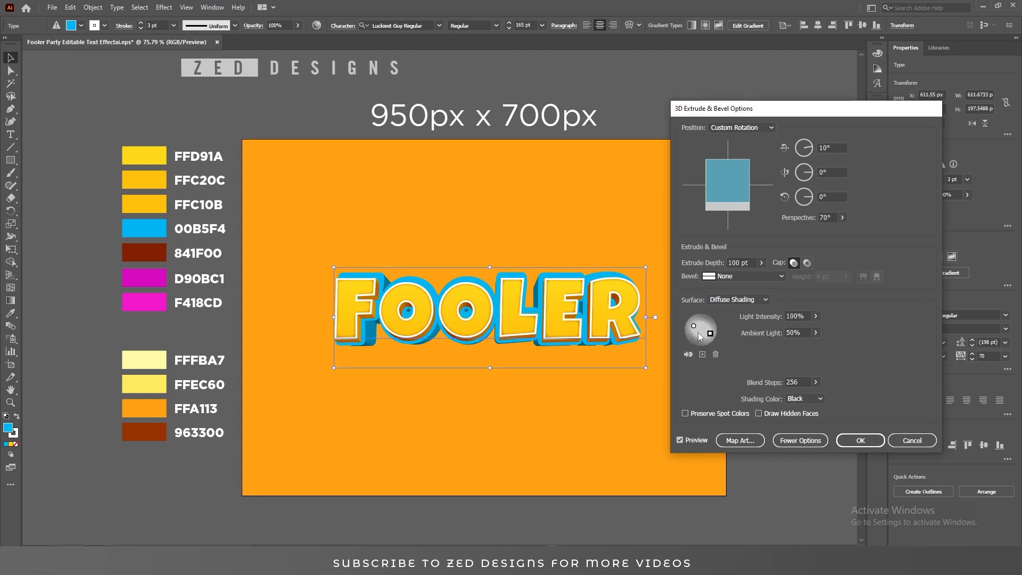
Move the upper-left light closer to the sphere's left edge, then set ambient light to 40% and apply the blue extrusion
left_click(693, 327)
left_click_drag(692, 329, 691, 330)
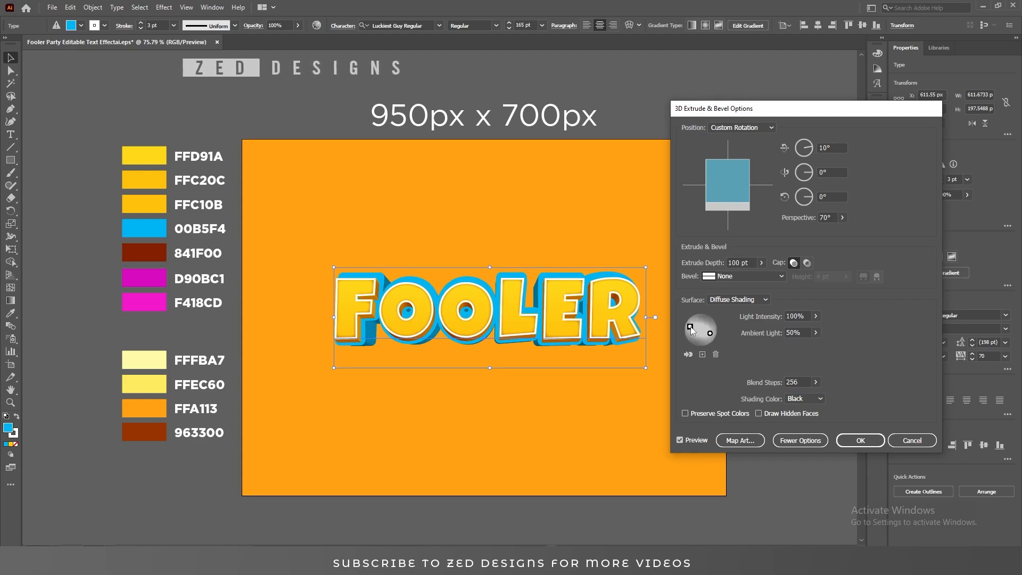
left_click(711, 333)
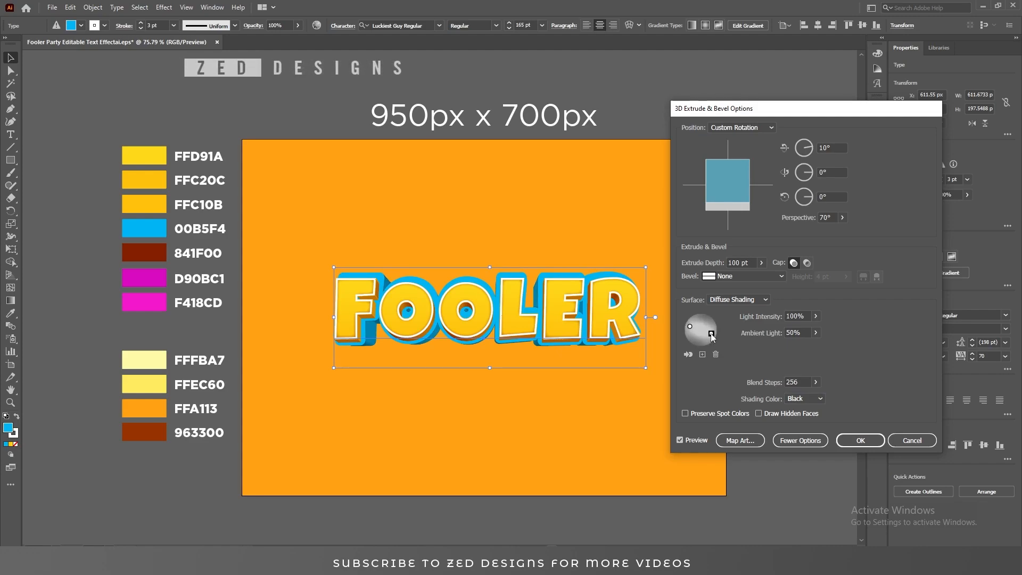
double_click(793, 333)
type("40")
key("Tab")
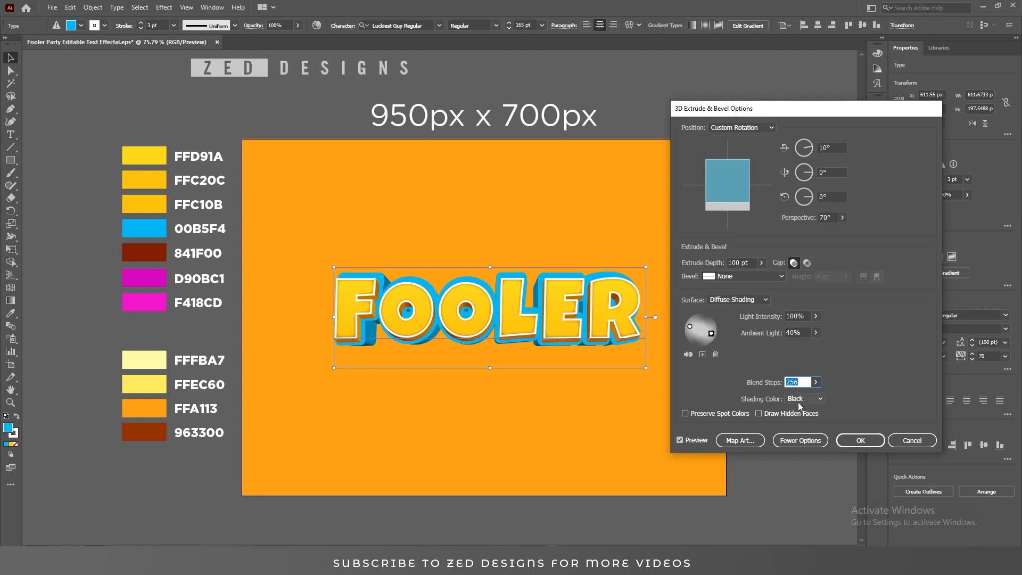
left_click(861, 440)
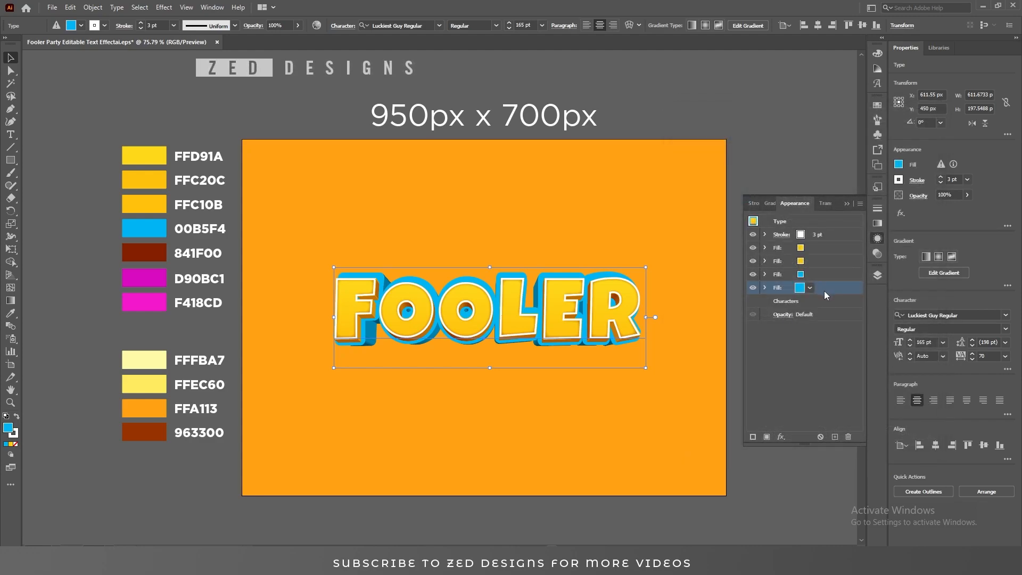
Add another Transform effect to the lower blue fill with a 10 px vertical move
left_click(781, 437)
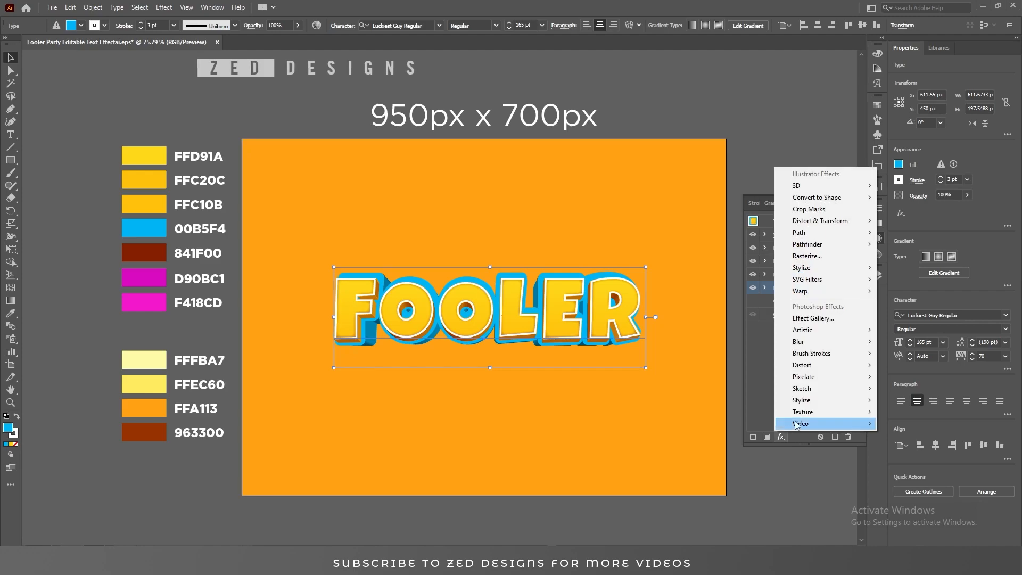
mouse_move(843, 227)
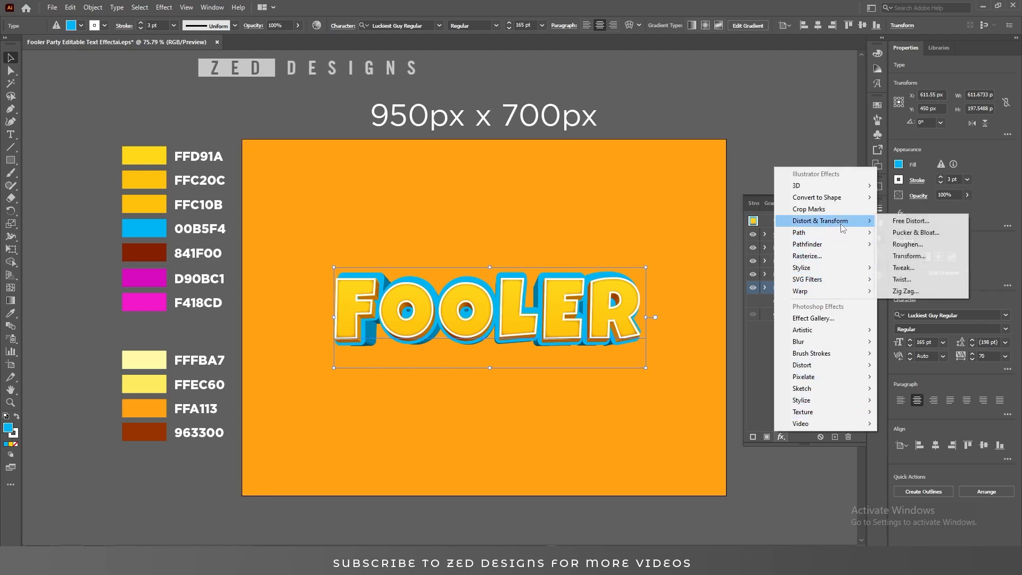
left_click(907, 256)
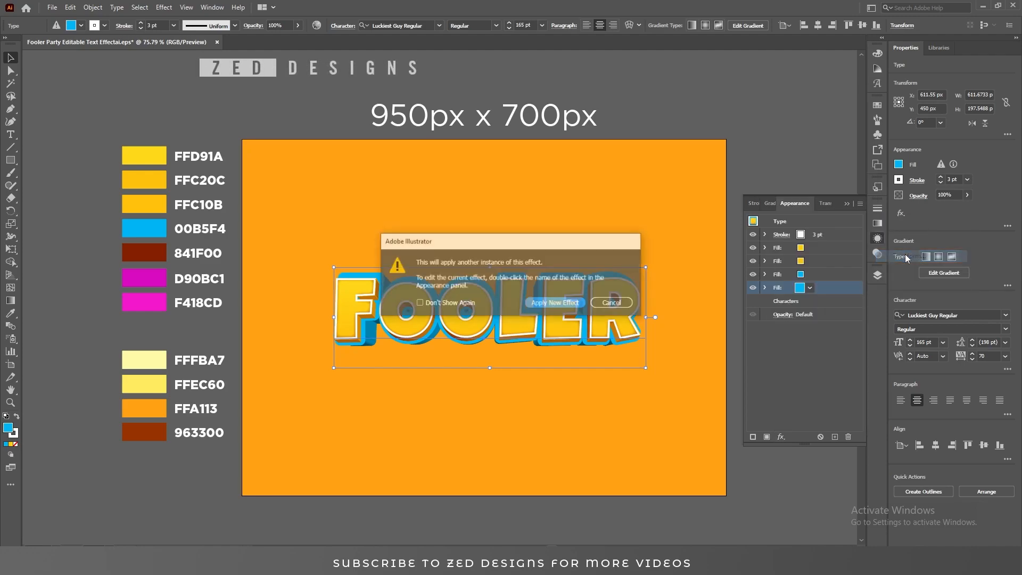
left_click(559, 301)
key("Tab")
key("Tab")
key("Tab")
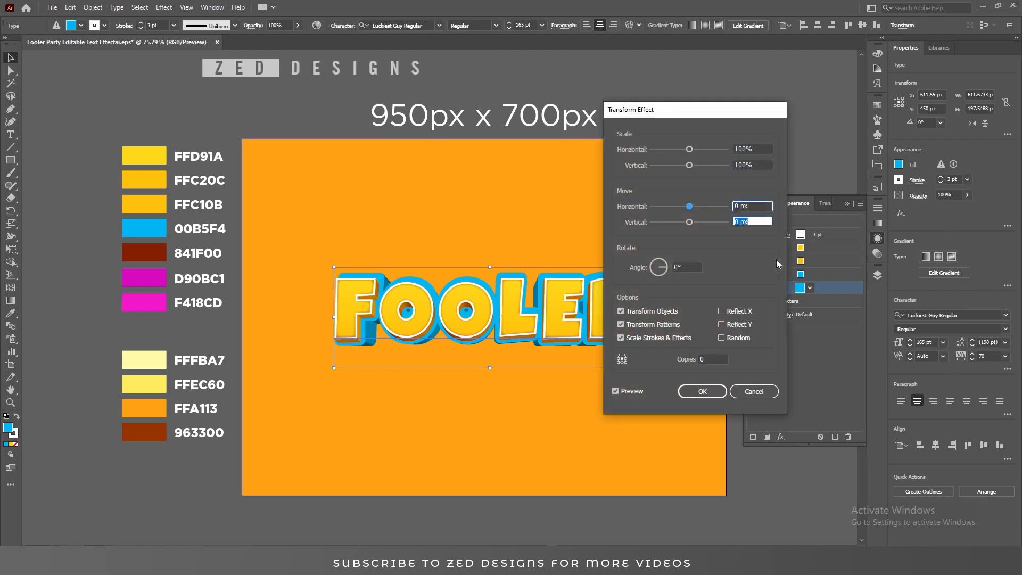
type("10")
key("Tab")
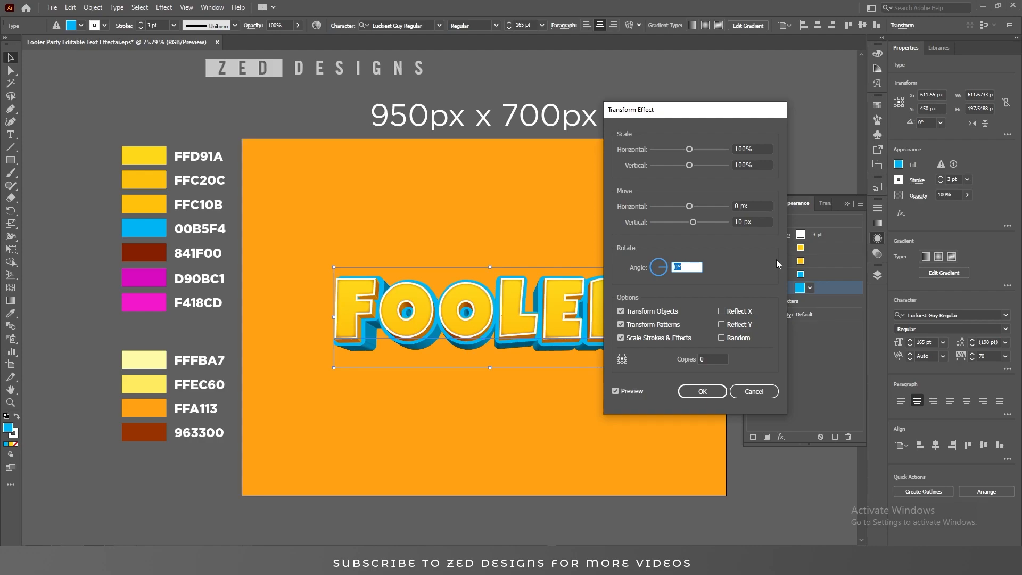
Try a 13 px vertical move in the Transform effect, then set it to 7 px and apply the effect
key("shift+Tab")
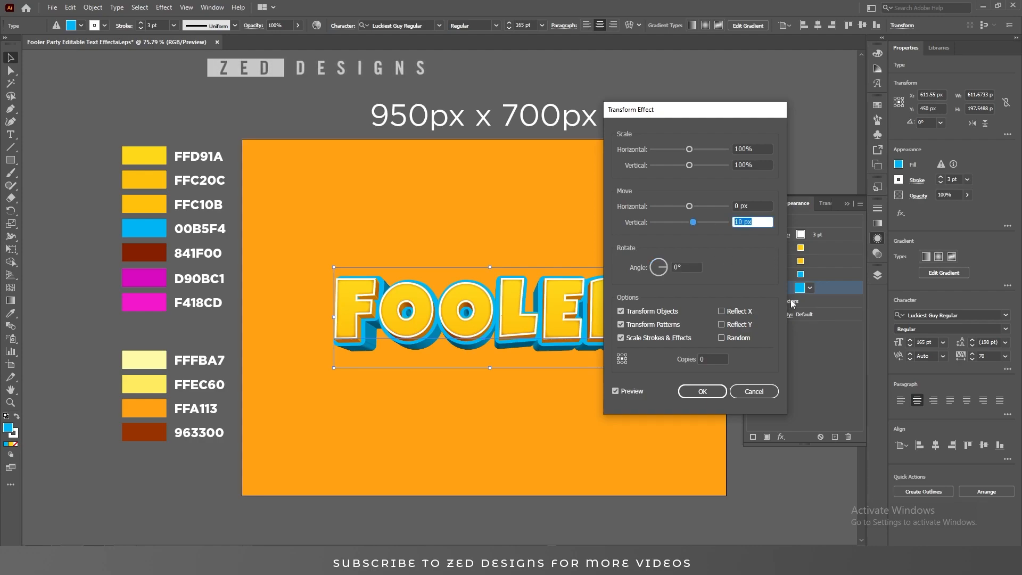
type("13")
key("Tab")
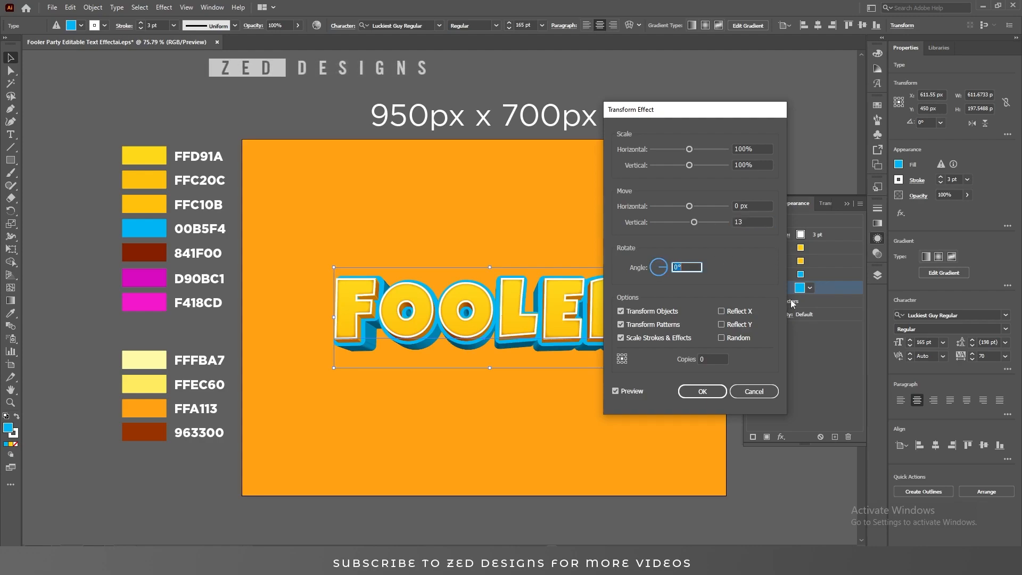
key("shift+Tab")
type("7")
key("Tab")
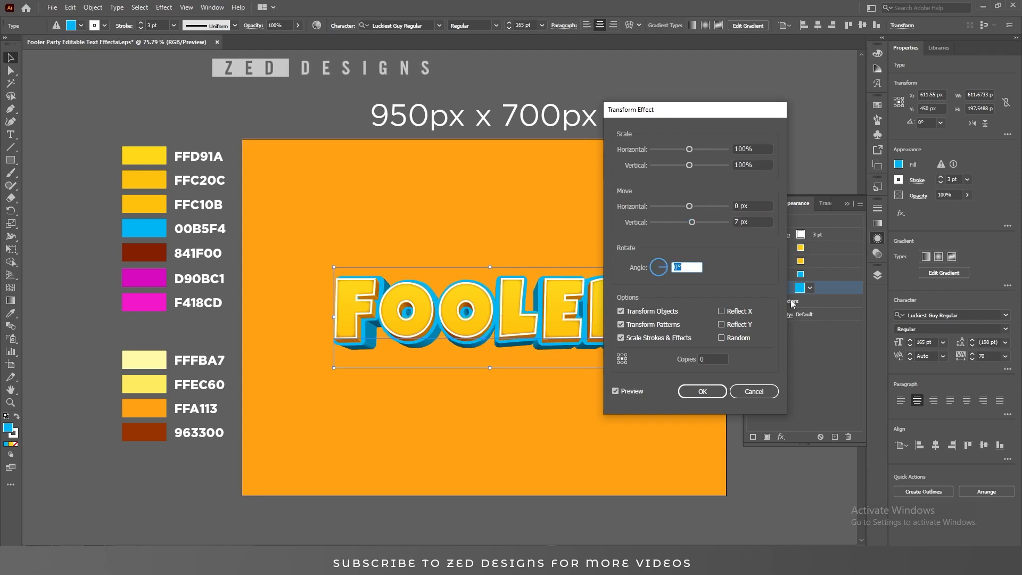
left_click(704, 390)
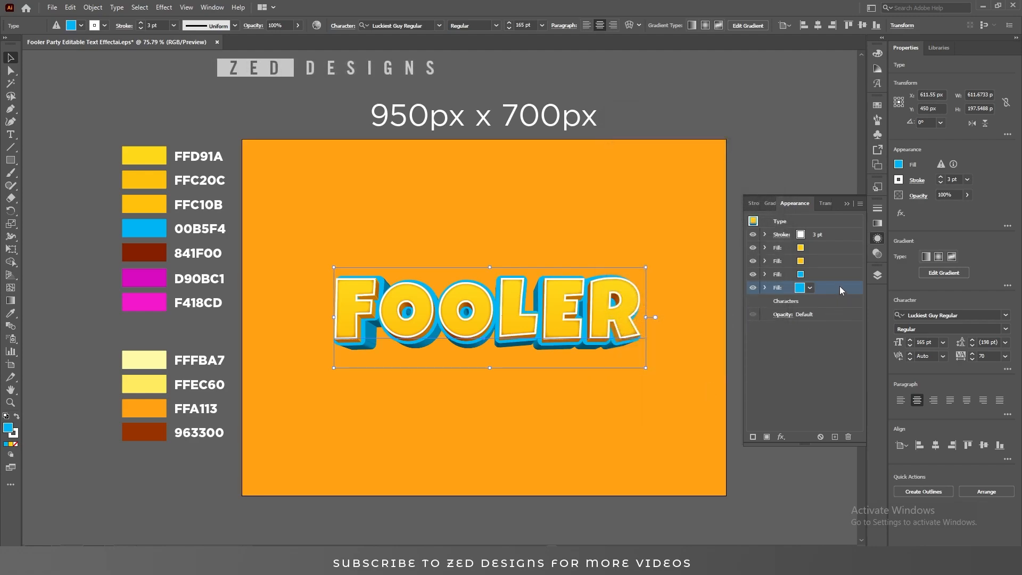
Apply an Arc warp with a 15% horizontal bend to the whole FOOLER text and move it up about 65 px
left_click(804, 222)
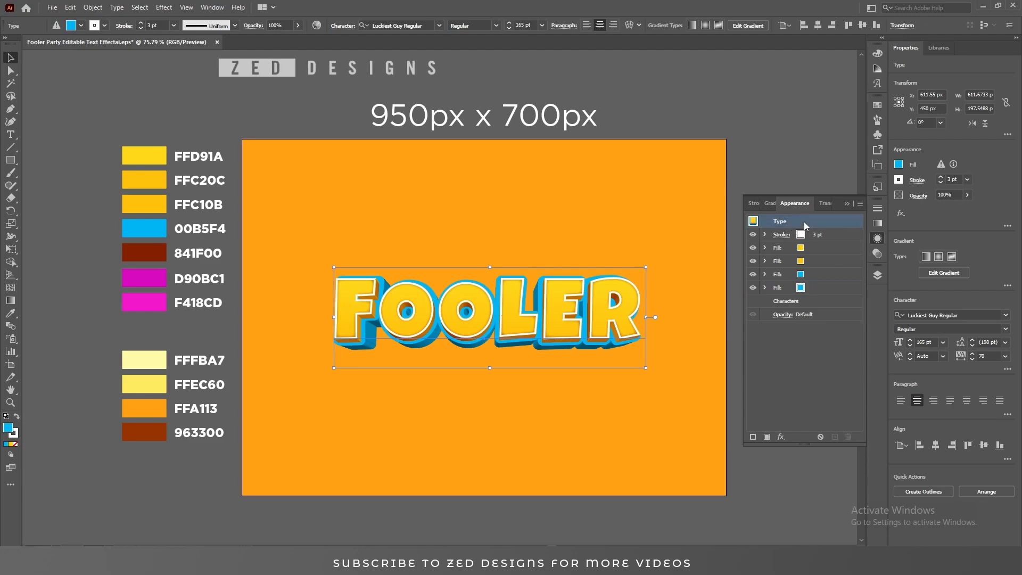
left_click(781, 437)
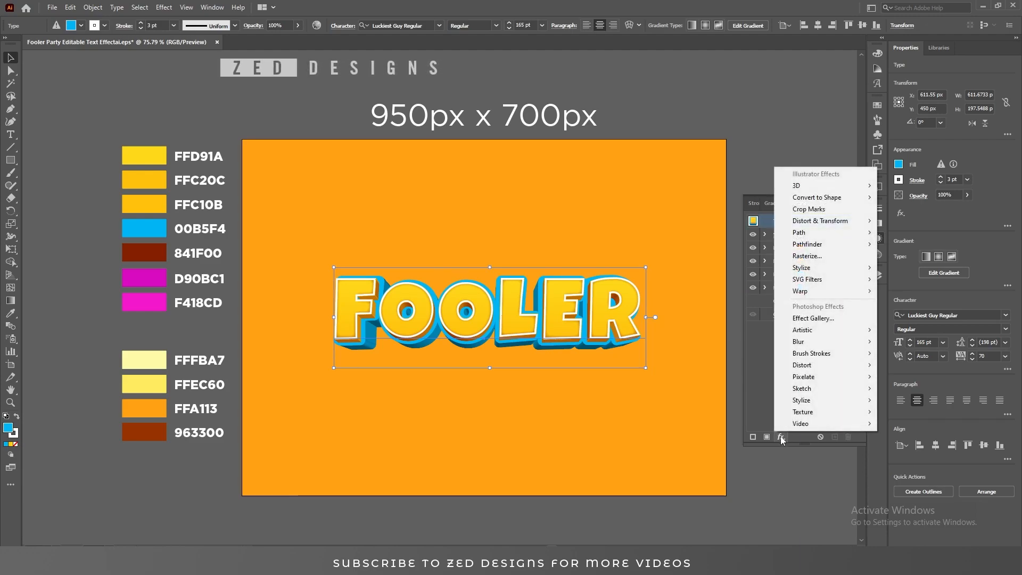
mouse_move(841, 292)
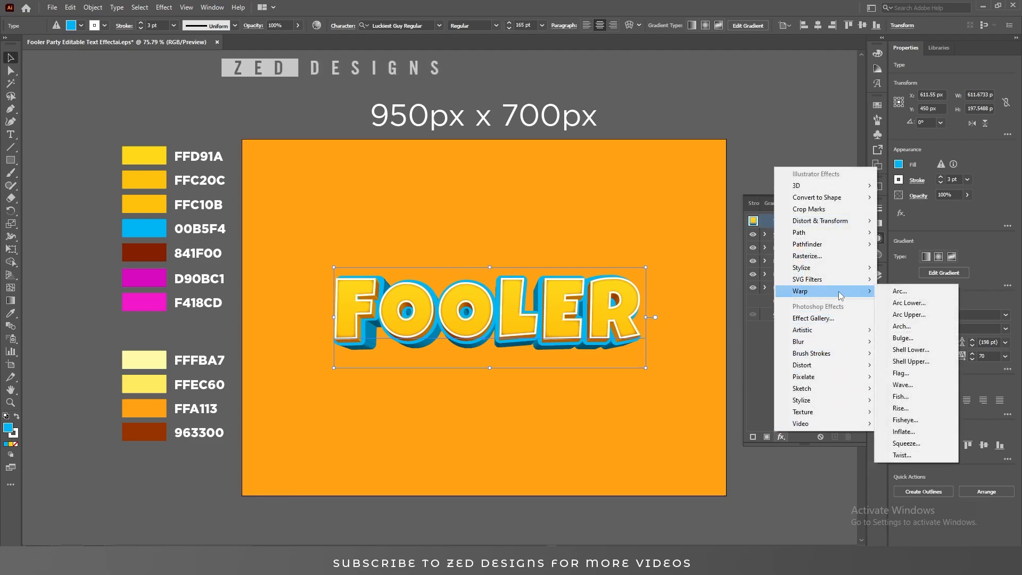
left_click(900, 292)
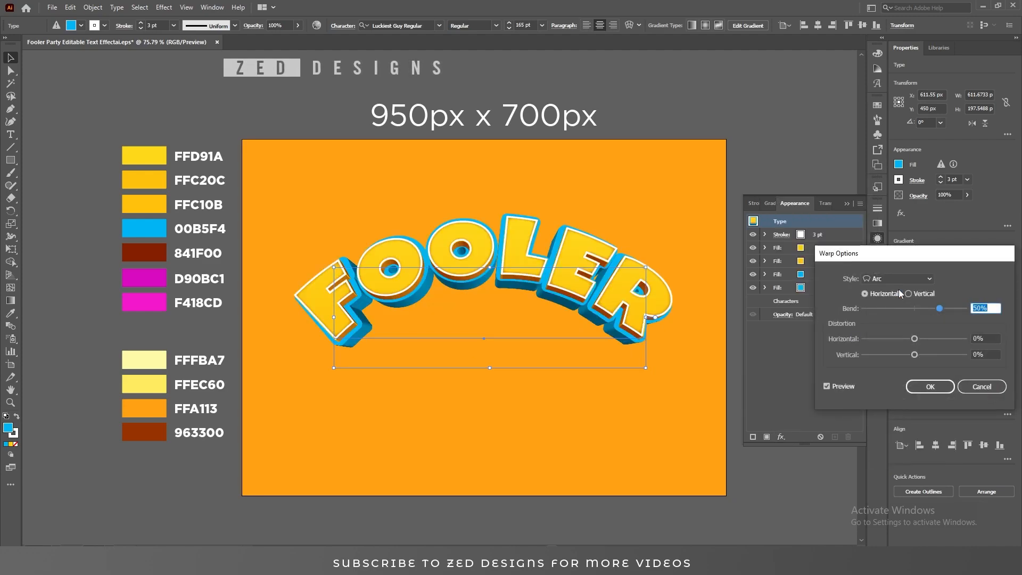
type("15")
key("Tab")
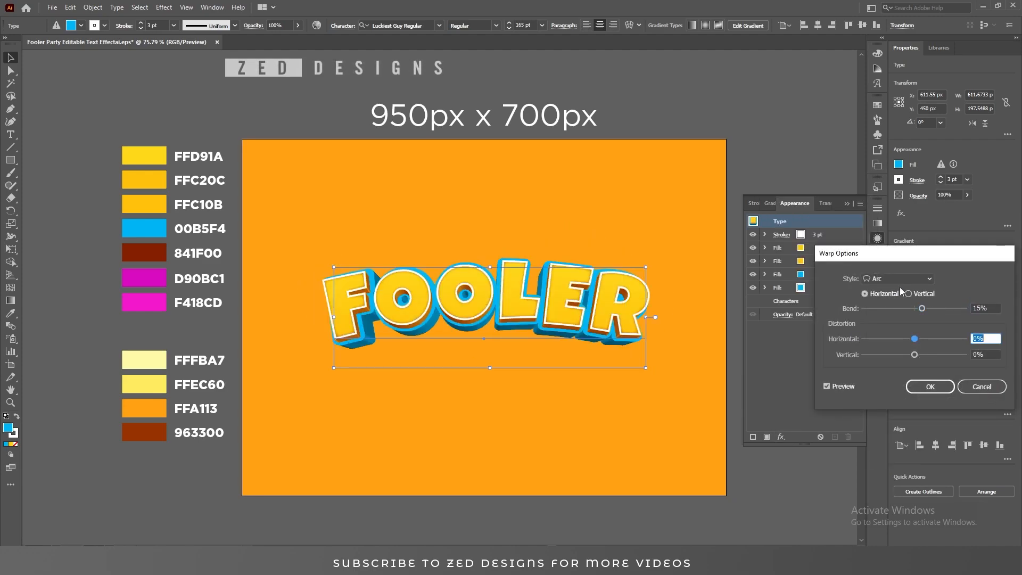
left_click(920, 385)
left_click_drag(559, 296, 558, 264)
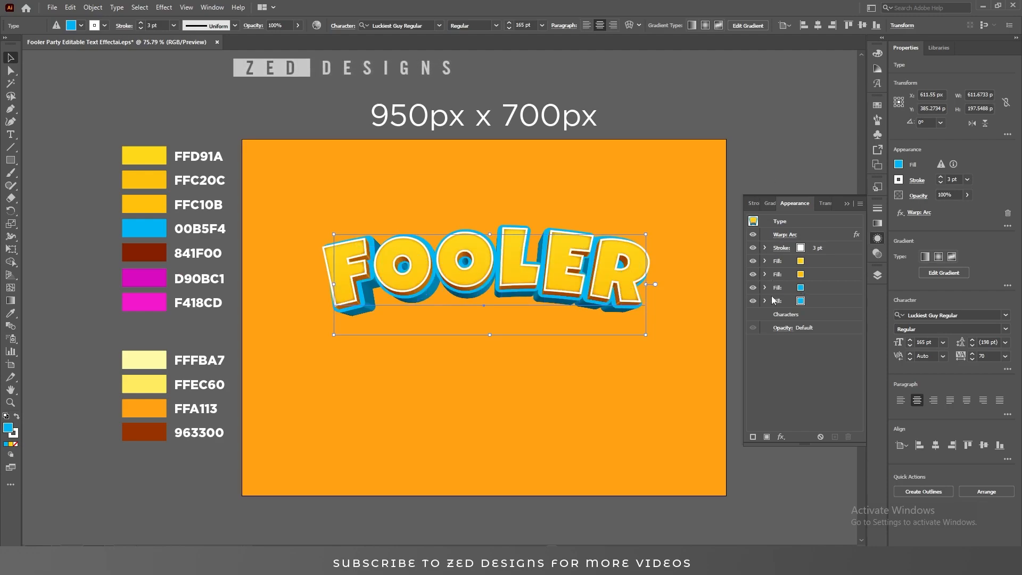
Add a Multiply drop shadow to the second yellow fill with 75% opacity, 0 px X offset, 5 px Y offset and 5 px blur
left_click(823, 277)
left_click(781, 437)
mouse_move(847, 269)
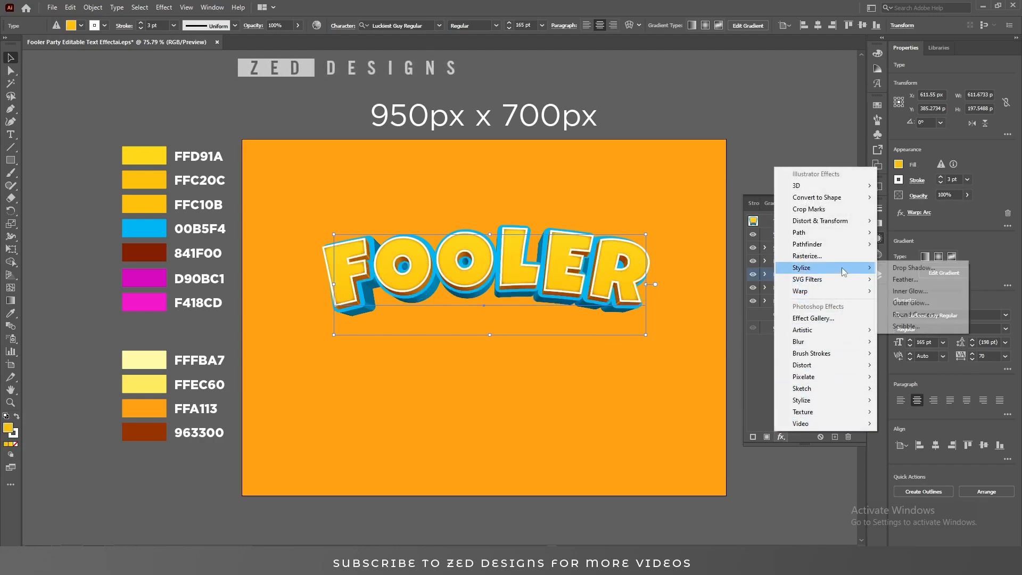
left_click(905, 271)
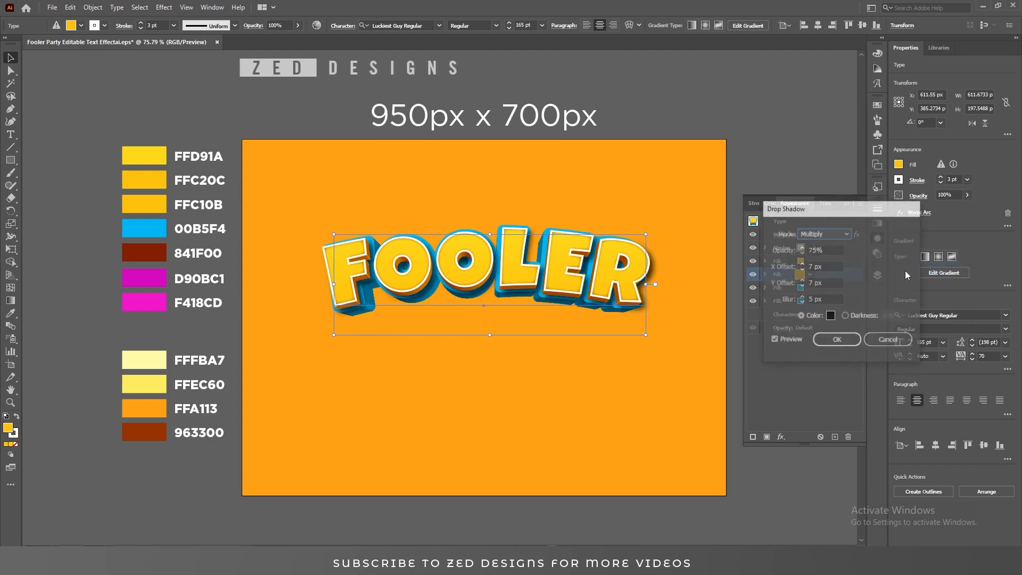
left_click(833, 264)
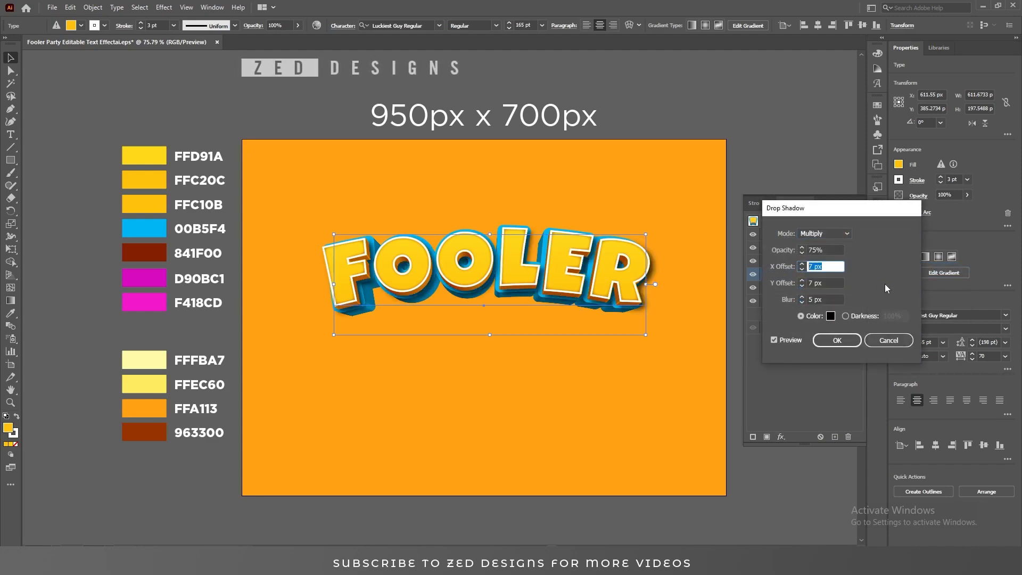
type("0")
key("Tab")
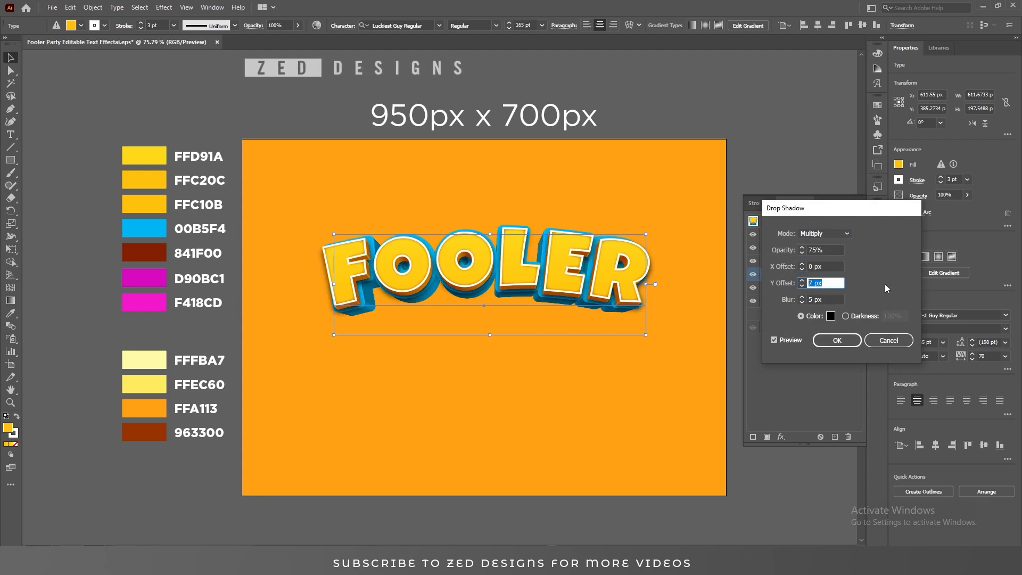
left_click(836, 342)
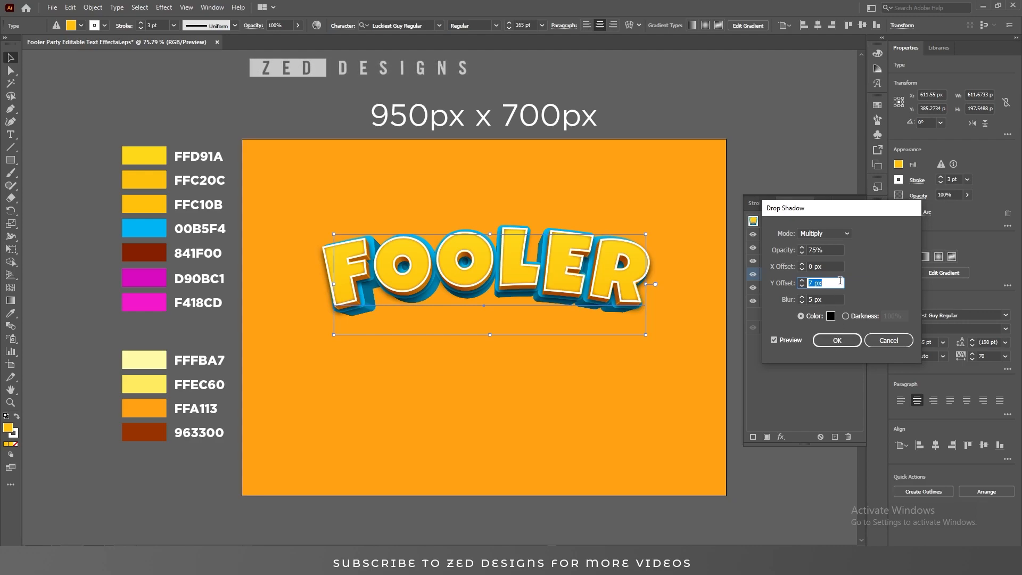
type("5")
key("Tab")
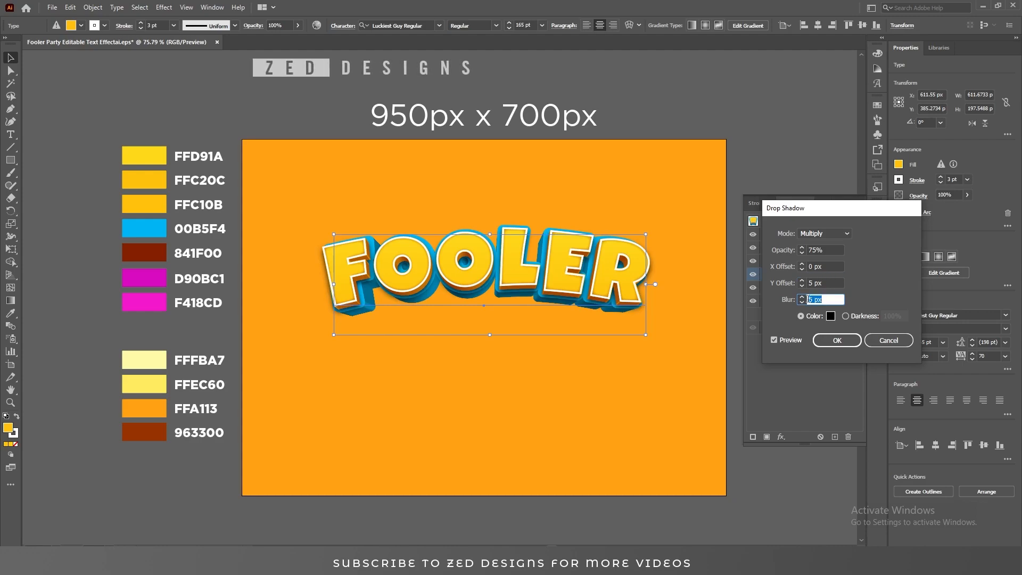
left_click(828, 341)
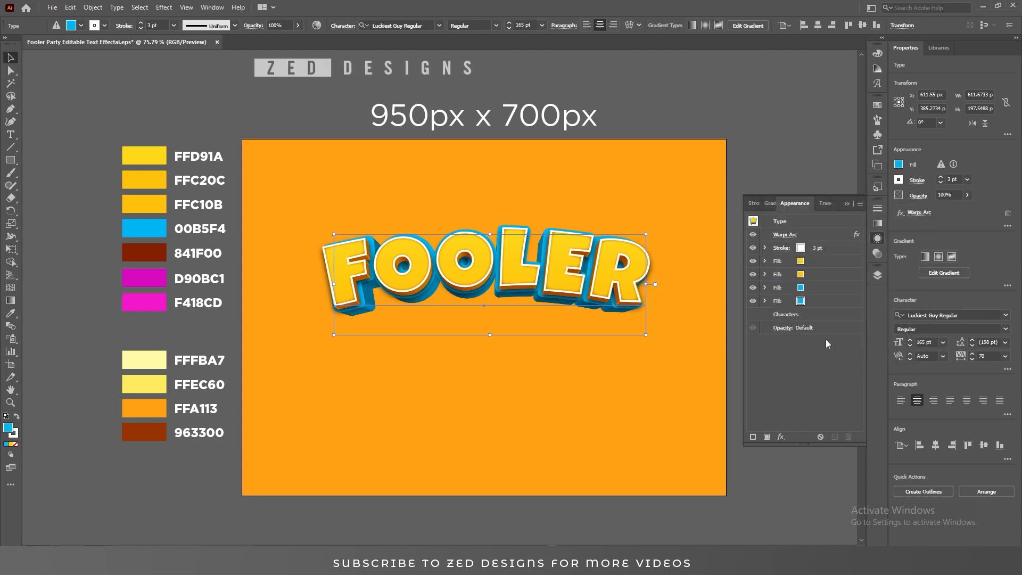
left_click(745, 475)
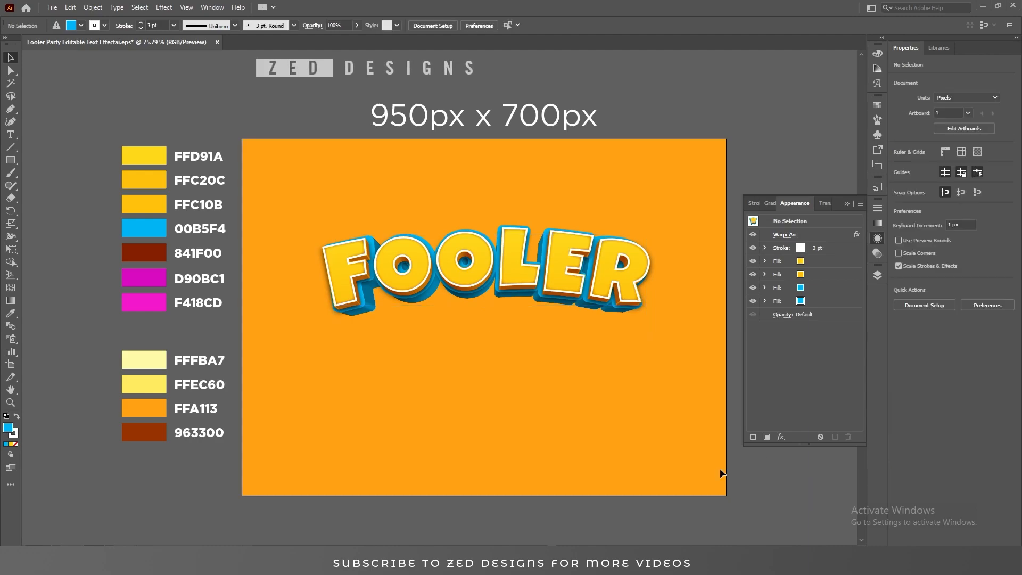
Add a new text object reading PARTY under the FOOLER text
key("t")
left_click(407, 369)
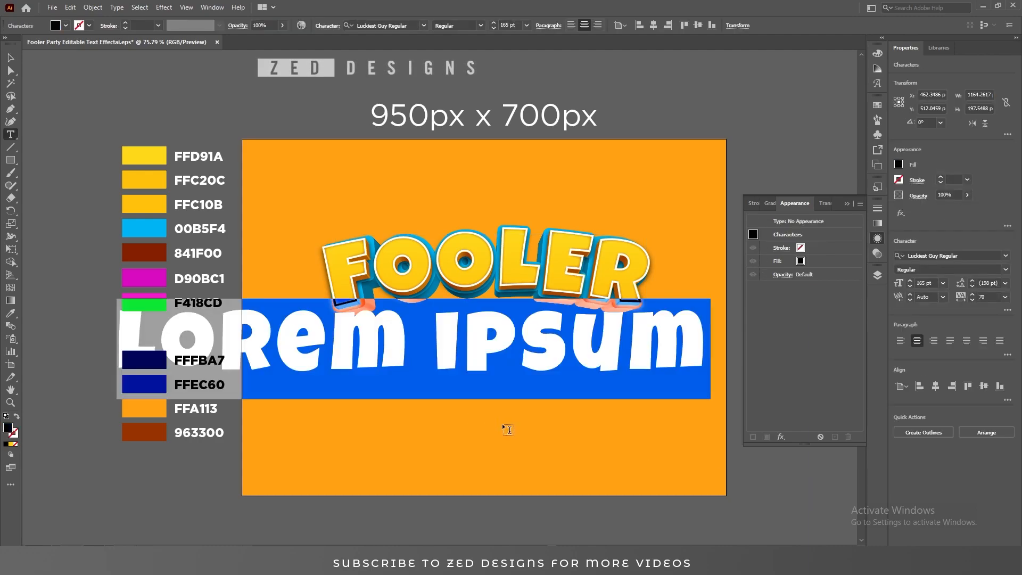
type("PARTY")
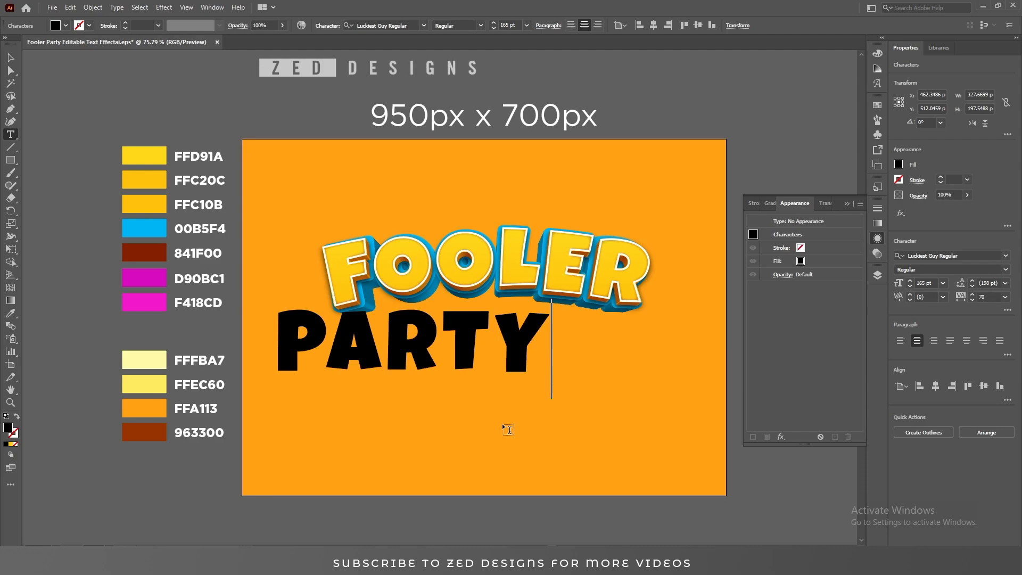
Center the PARTY text on the artboard, then lower it to a Y position of about 533 px beneath FOOLER
left_click(14, 61)
left_click(676, 25)
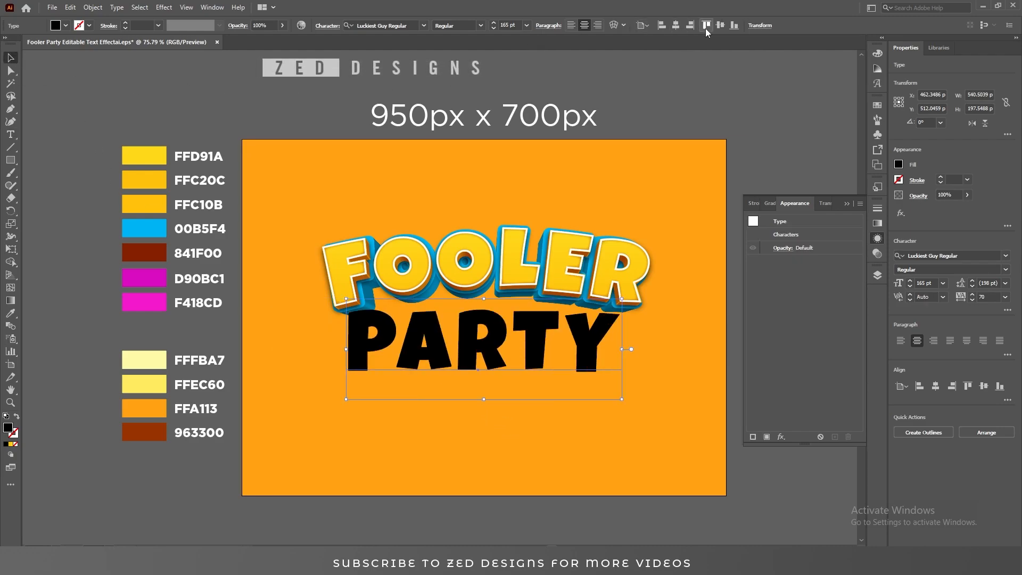
left_click(720, 26)
left_click_drag(583, 332, 583, 366)
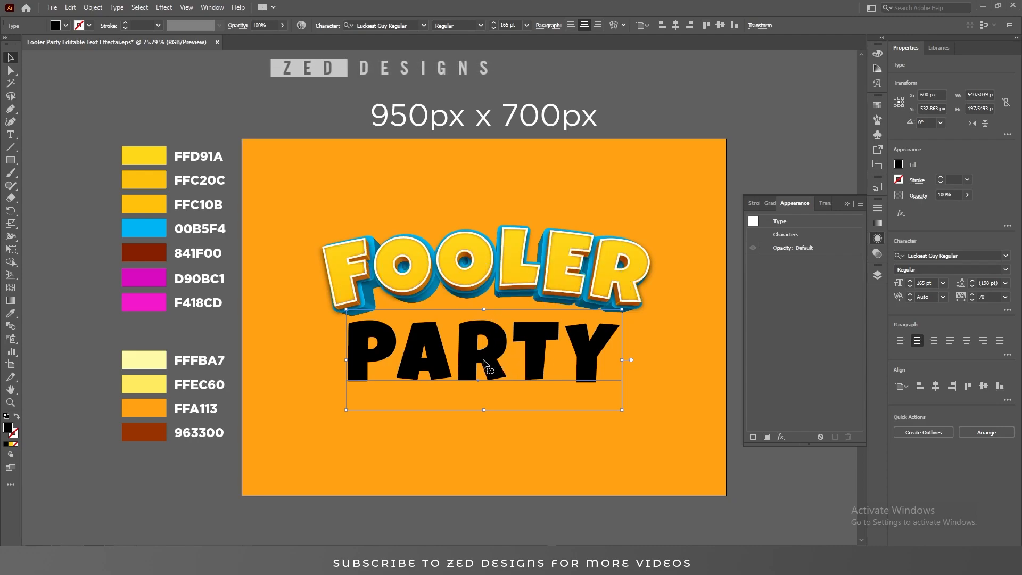
Expand the text effect layer and hide its PARTY text object
left_click(877, 276)
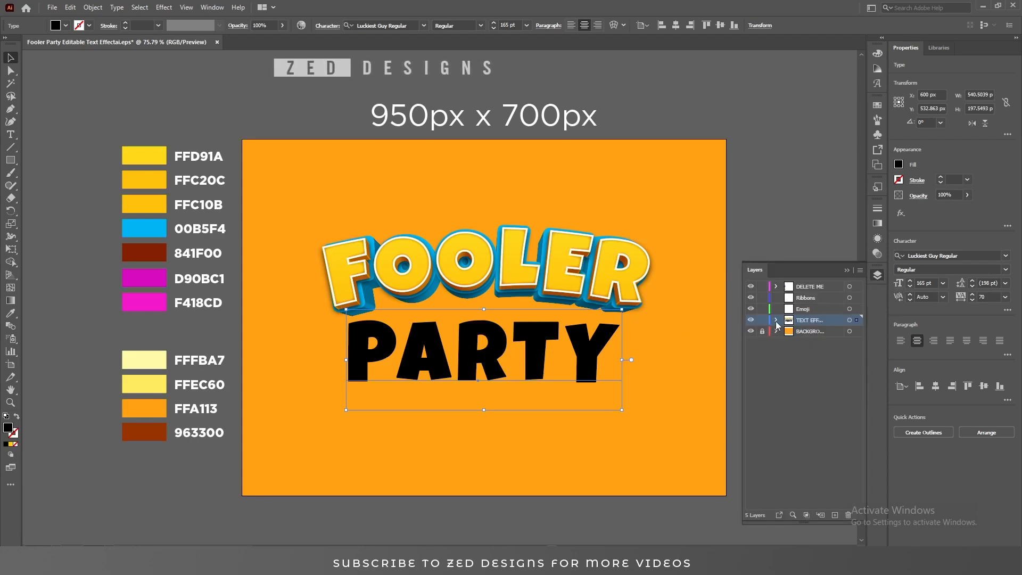
left_click(776, 321)
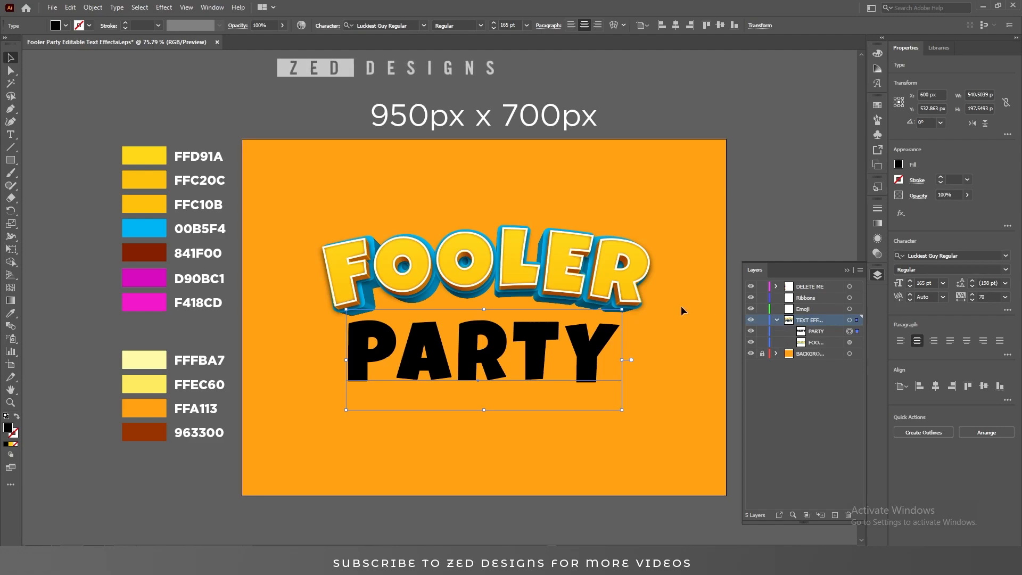
left_click(564, 280)
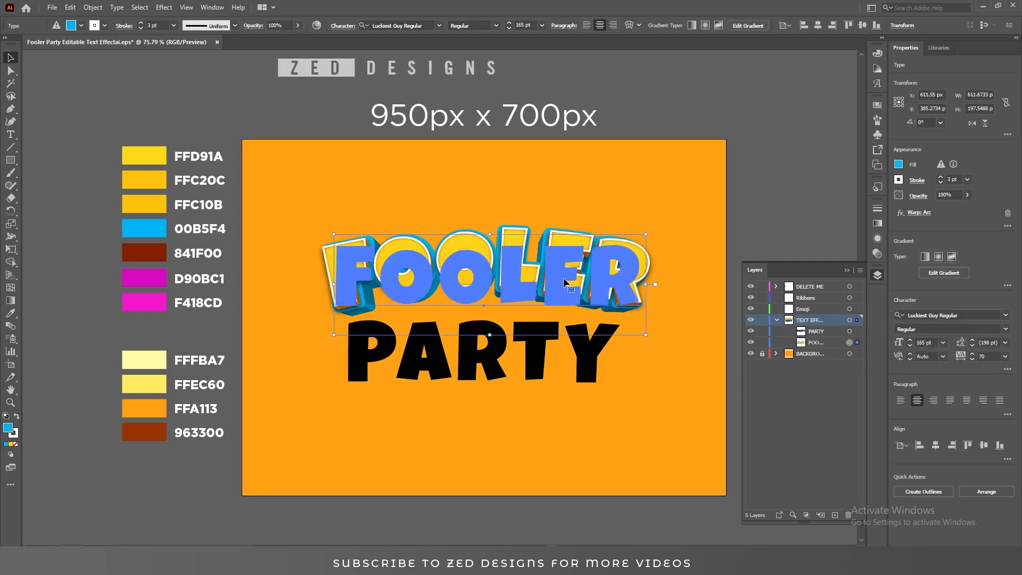
left_click(849, 331)
left_click(750, 331)
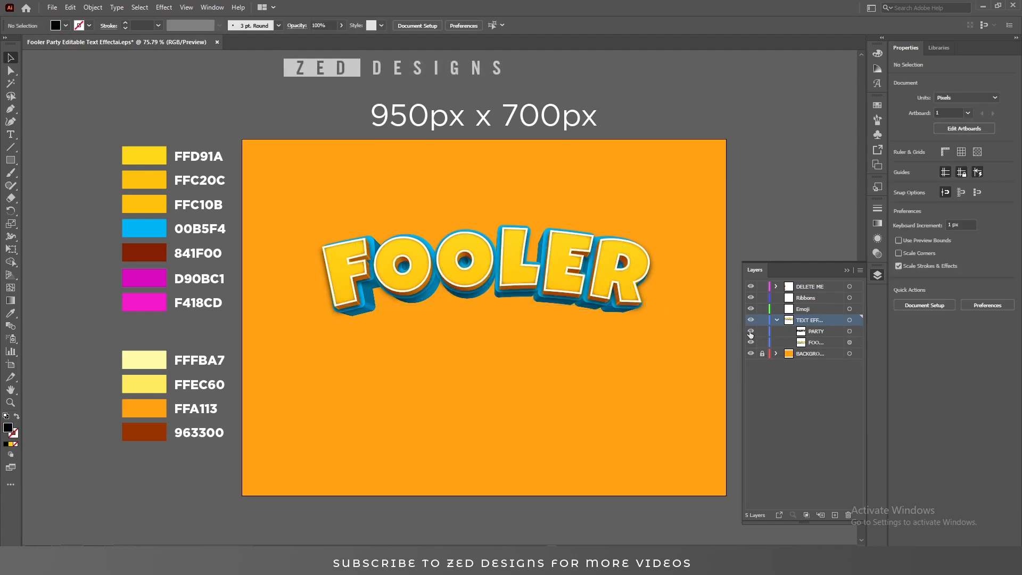
Show the PARTY text object and apply FOOLER's complete appearance to it
left_click(751, 331)
left_click(850, 342)
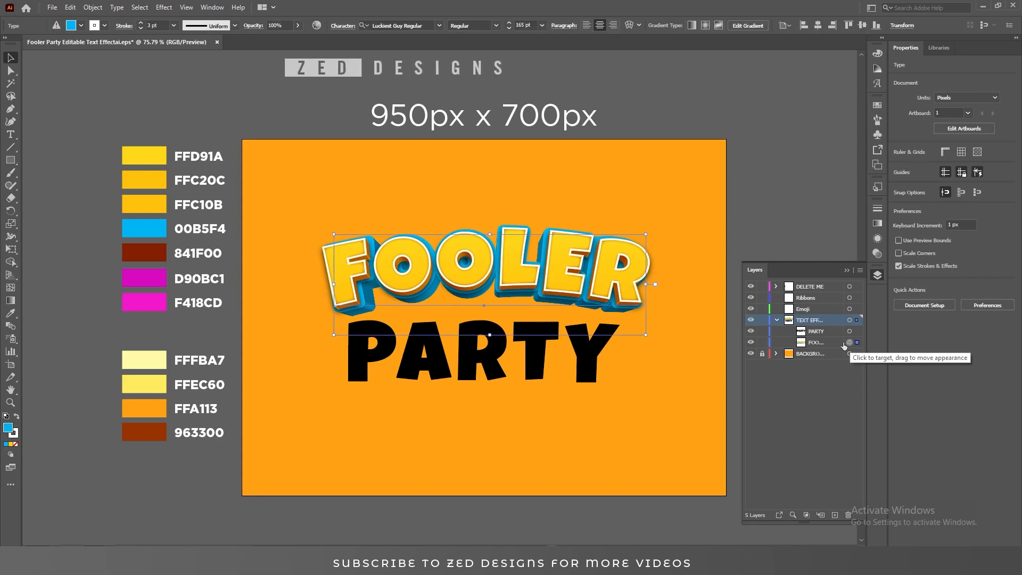
left_click(751, 342)
left_click(751, 343)
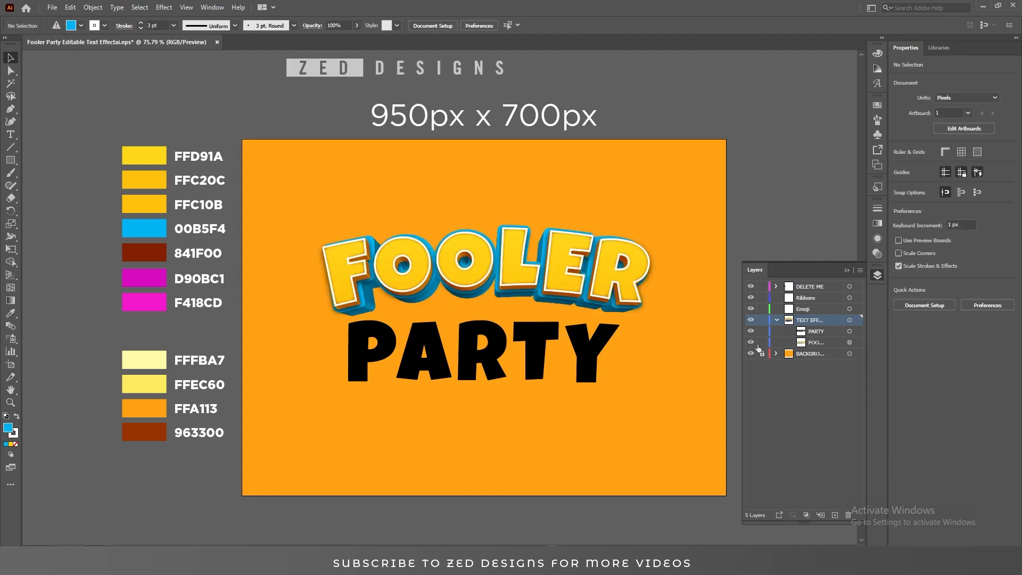
left_click(850, 344)
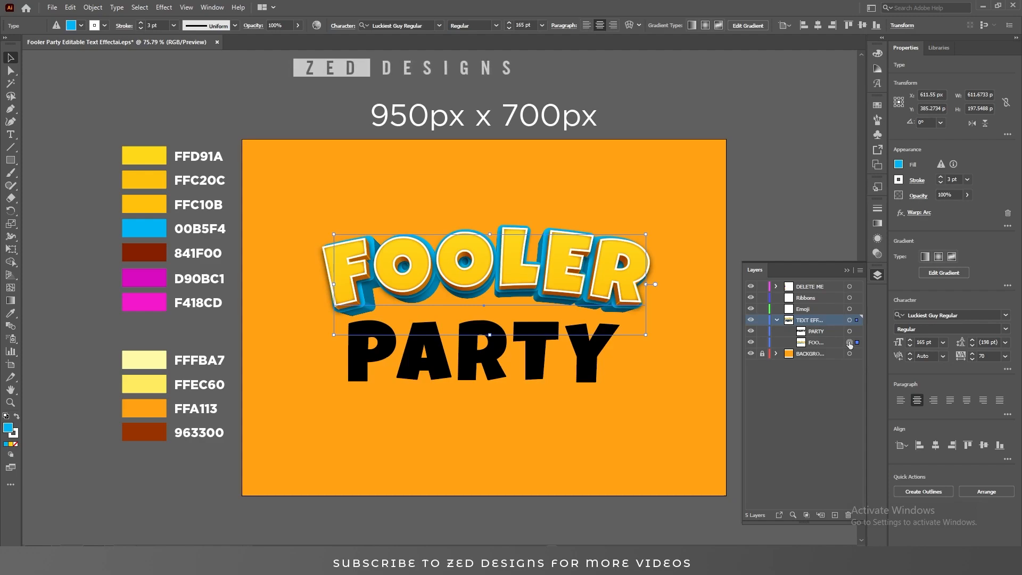
left_click_drag(850, 344, 851, 333)
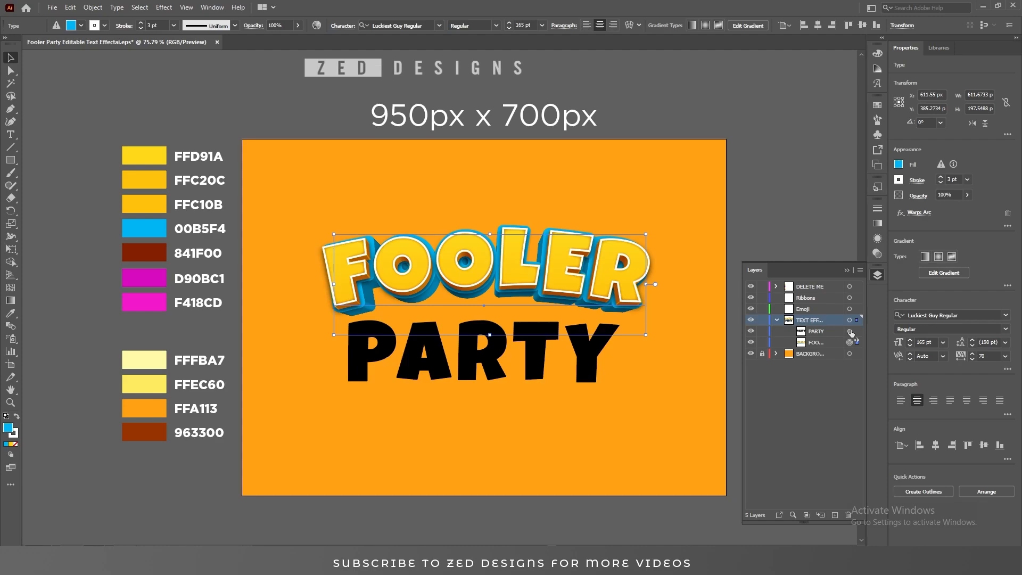
left_click_drag(851, 334, 851, 334)
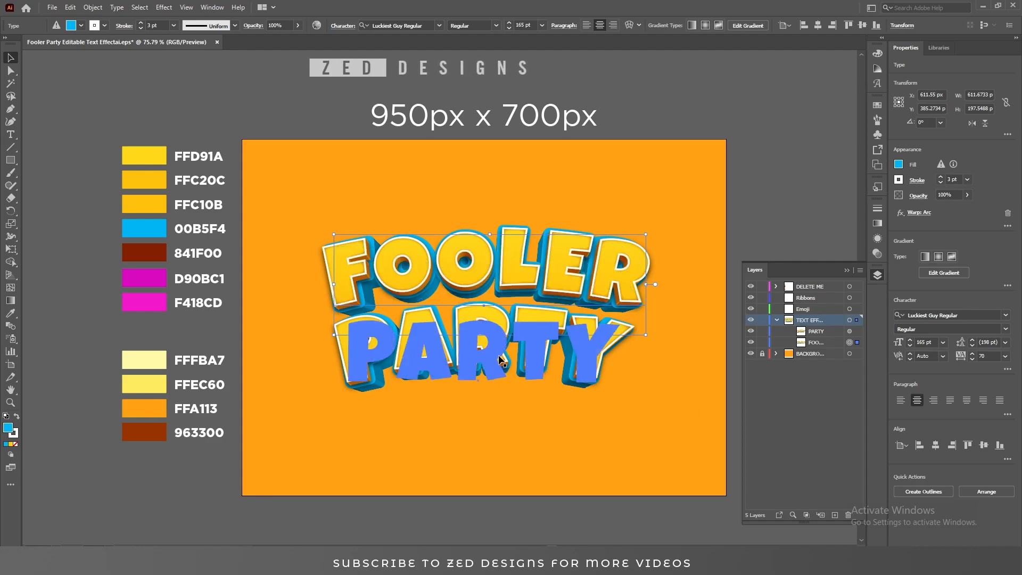
left_click(836, 403)
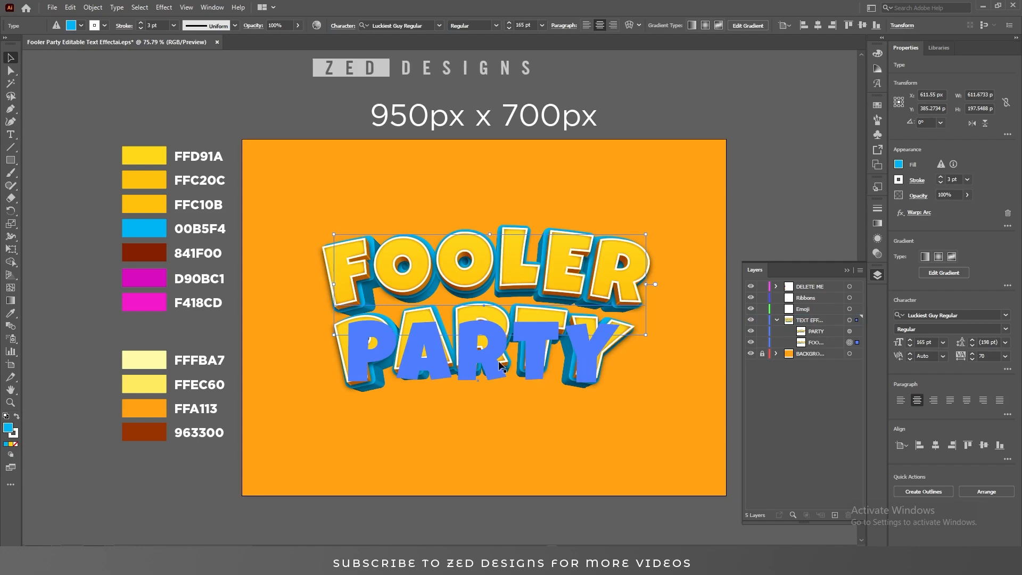
Recolor the 100% gradient stop of PARTY's uppermost yellow fill with the F418CD swatch
left_click(523, 362)
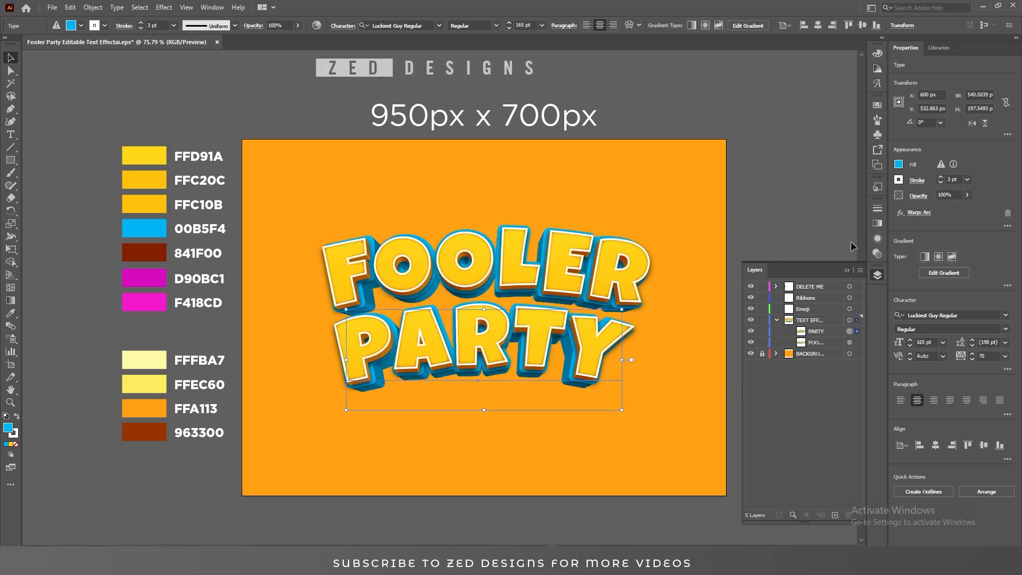
left_click(879, 239)
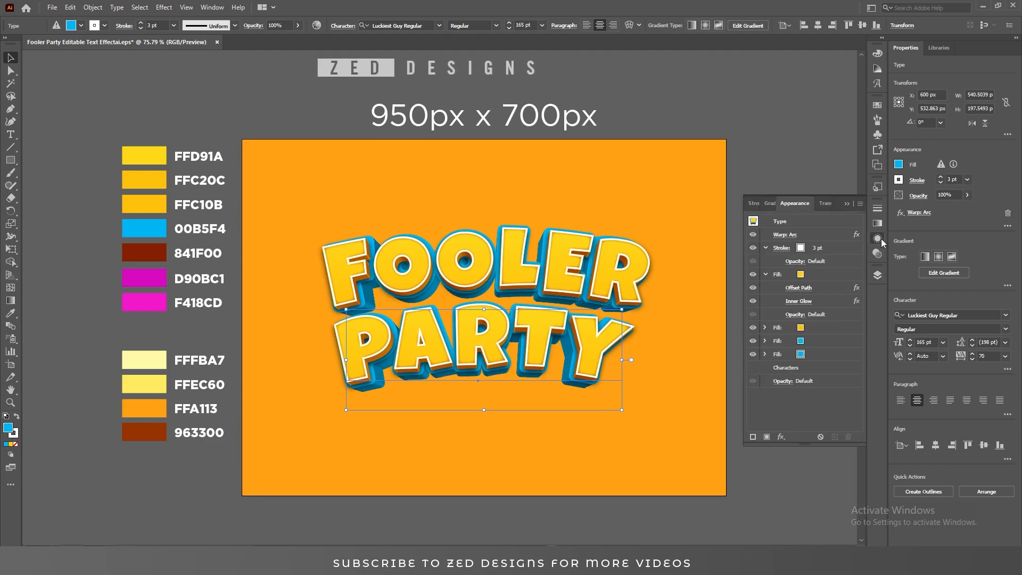
left_click(767, 247)
left_click(766, 261)
left_click(832, 261)
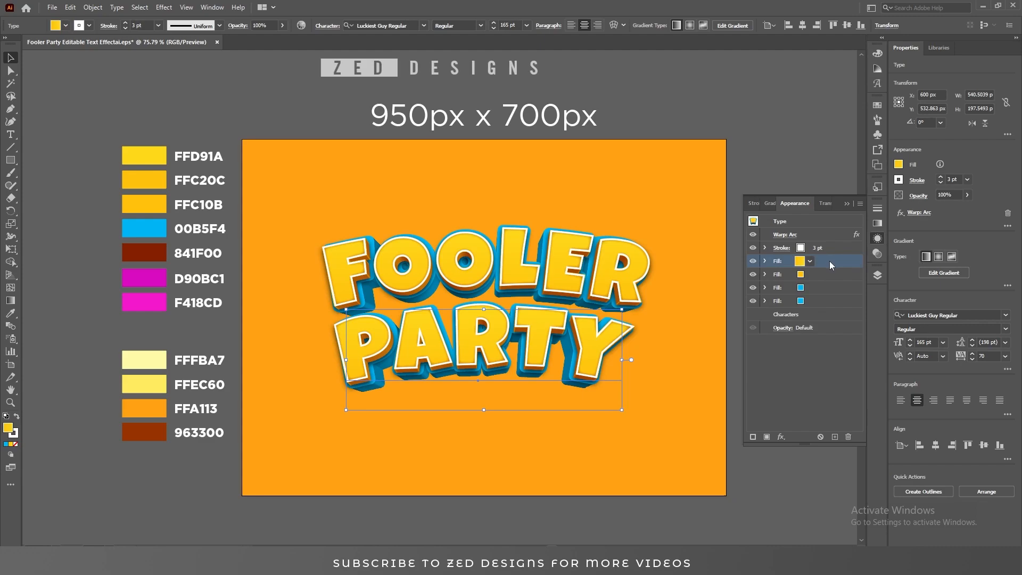
left_click(879, 224)
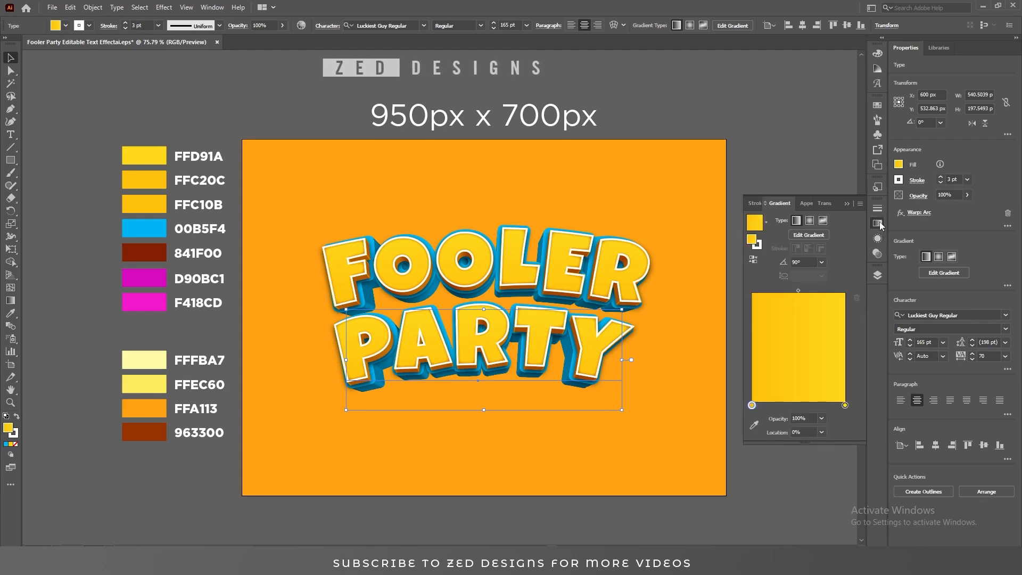
left_click(845, 405)
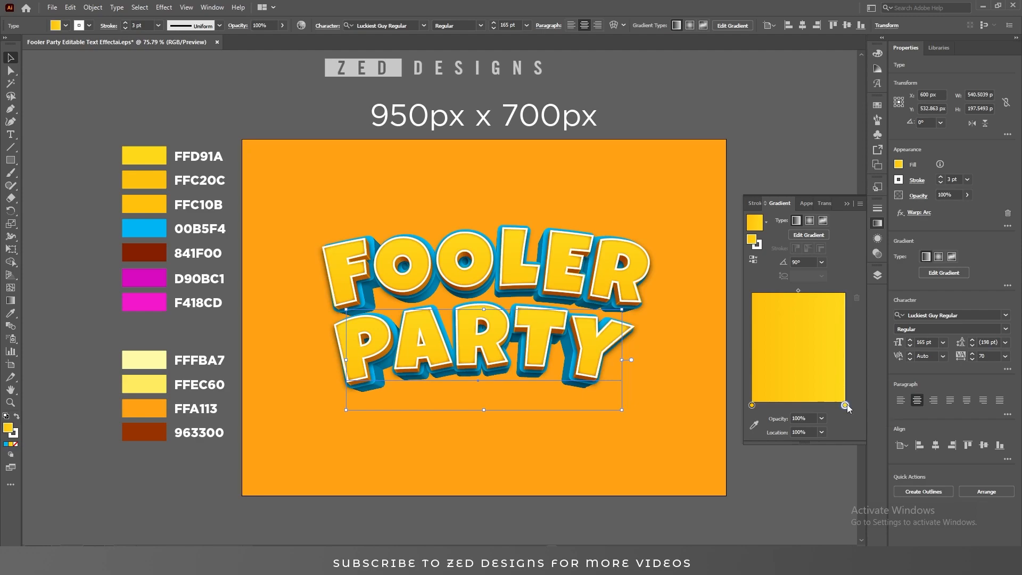
left_click(755, 425)
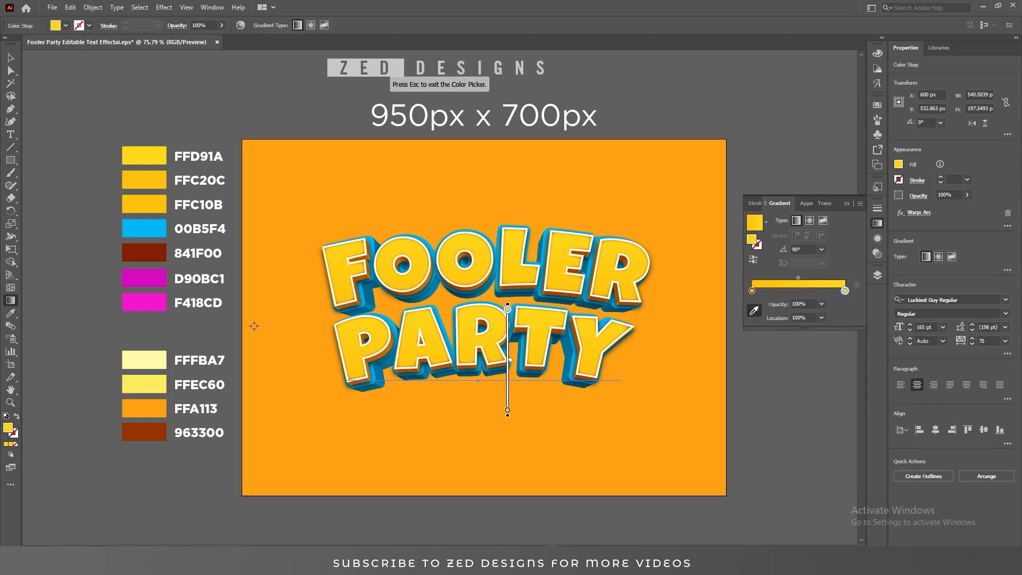
left_click(150, 306)
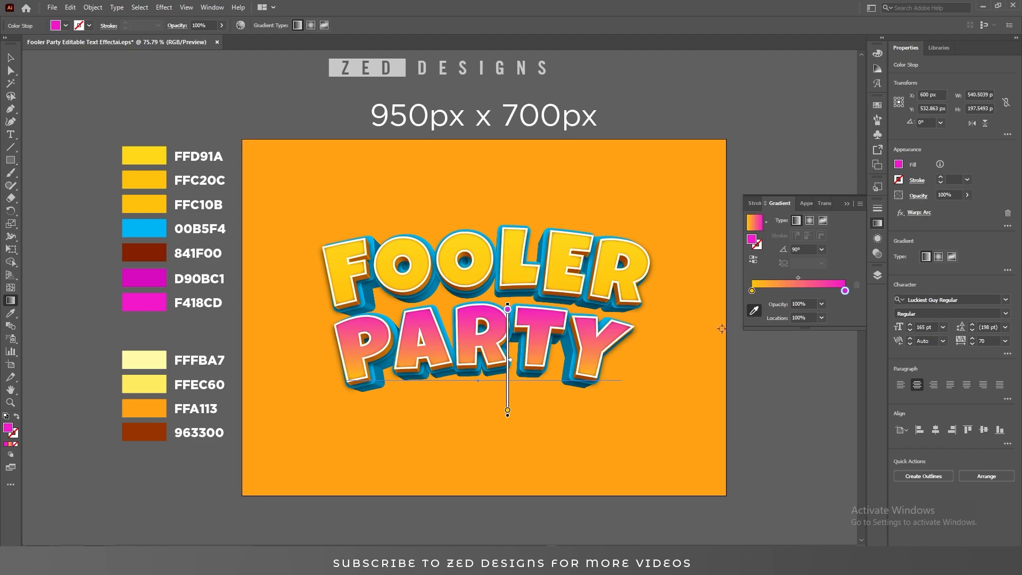
Recolor the 0% gradient stop of PARTY's uppermost fill with the D90BC1 swatch
left_click(752, 291)
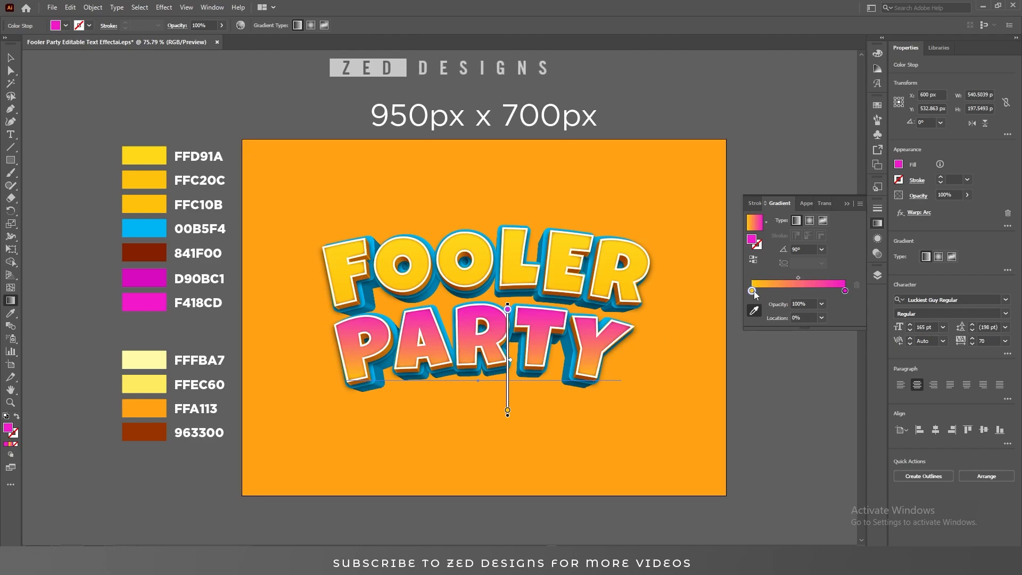
left_click(151, 275)
left_click(847, 204)
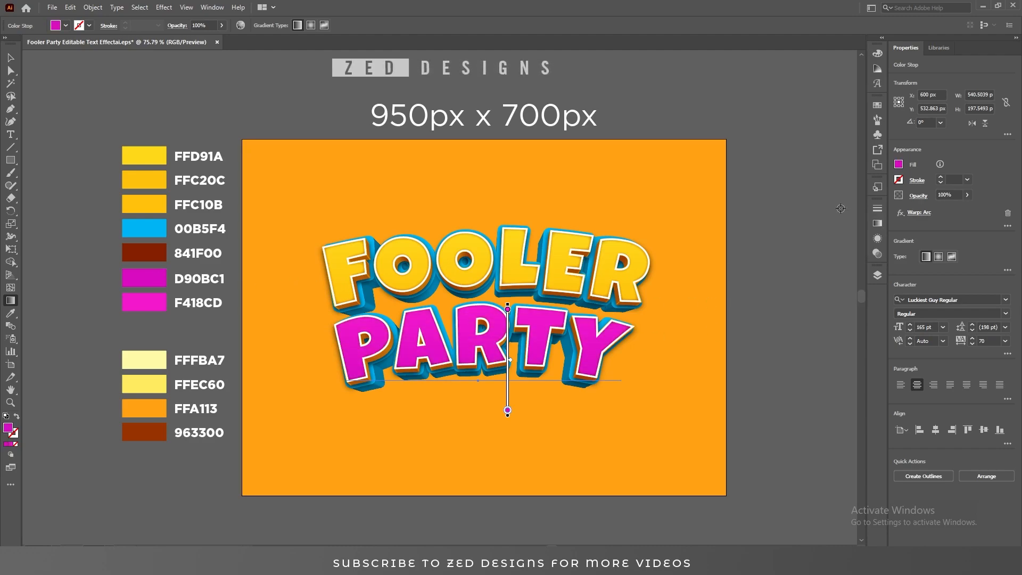
key("v")
Move the PARTY text slightly to the right, to an X position of about 611.55 px beneath FOOLER
left_click(783, 233)
left_click(596, 346)
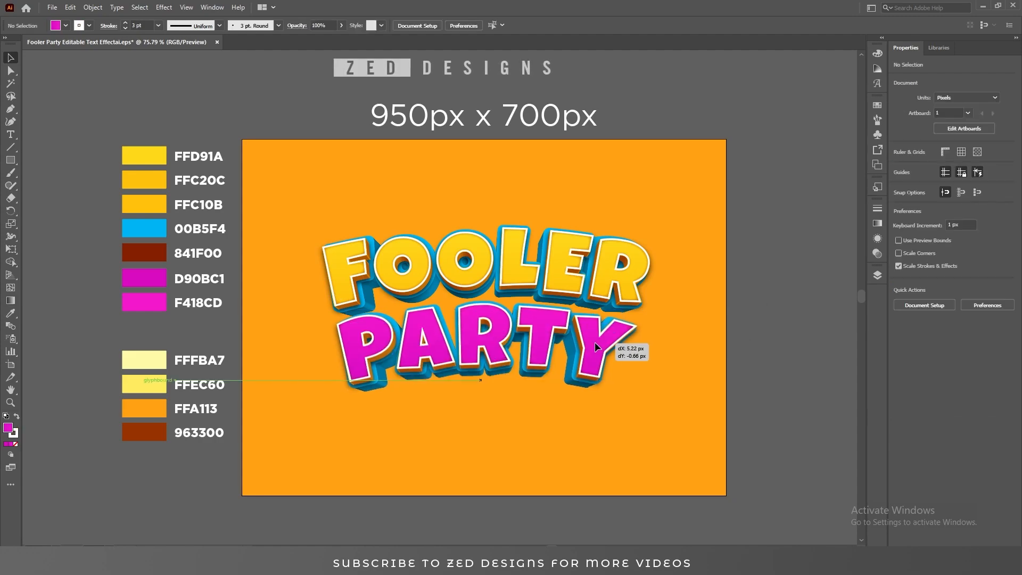
left_click(682, 344)
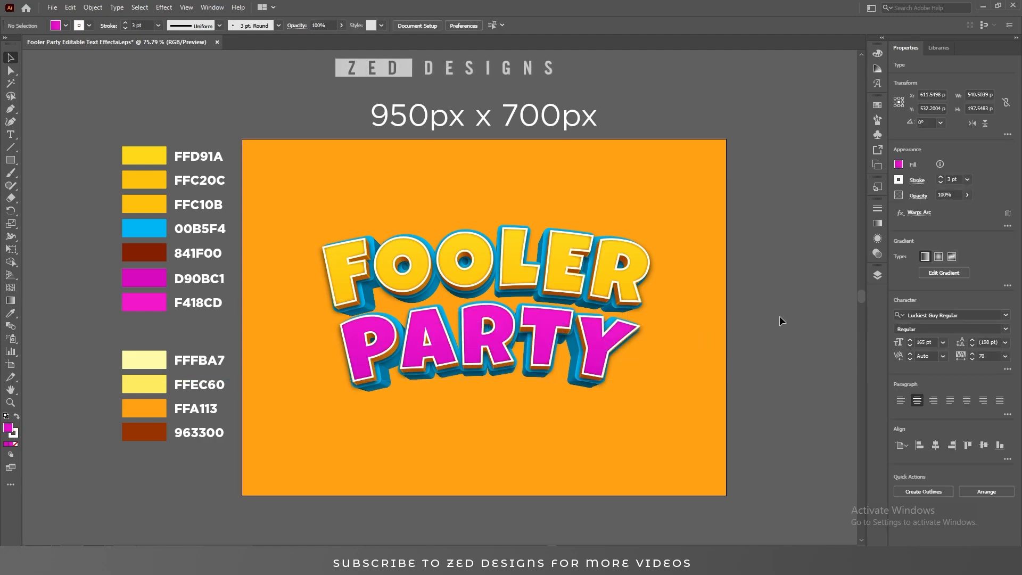
Unlock the background layer, then collapse and lock the text effect layer
left_click(878, 275)
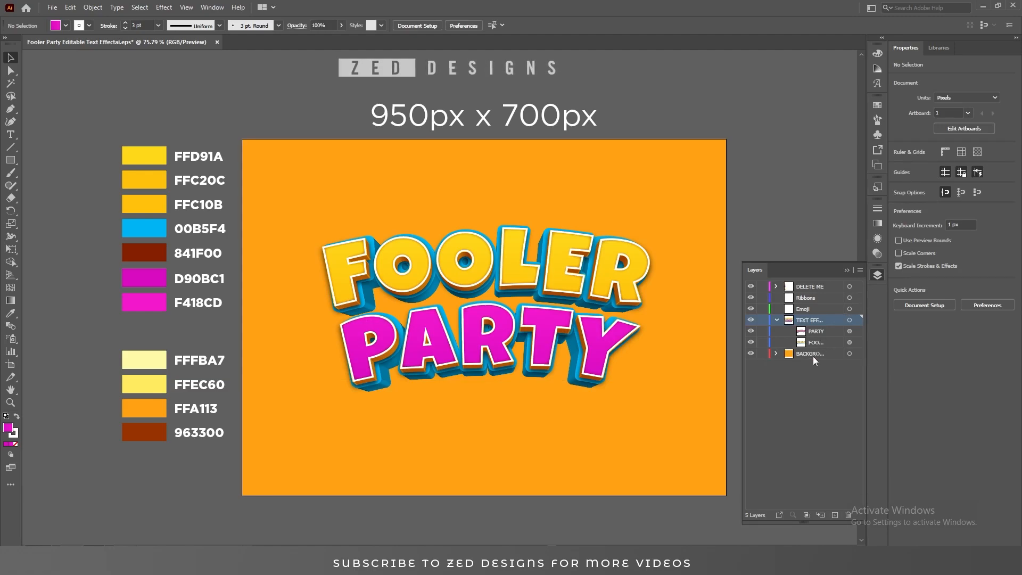
left_click(777, 320)
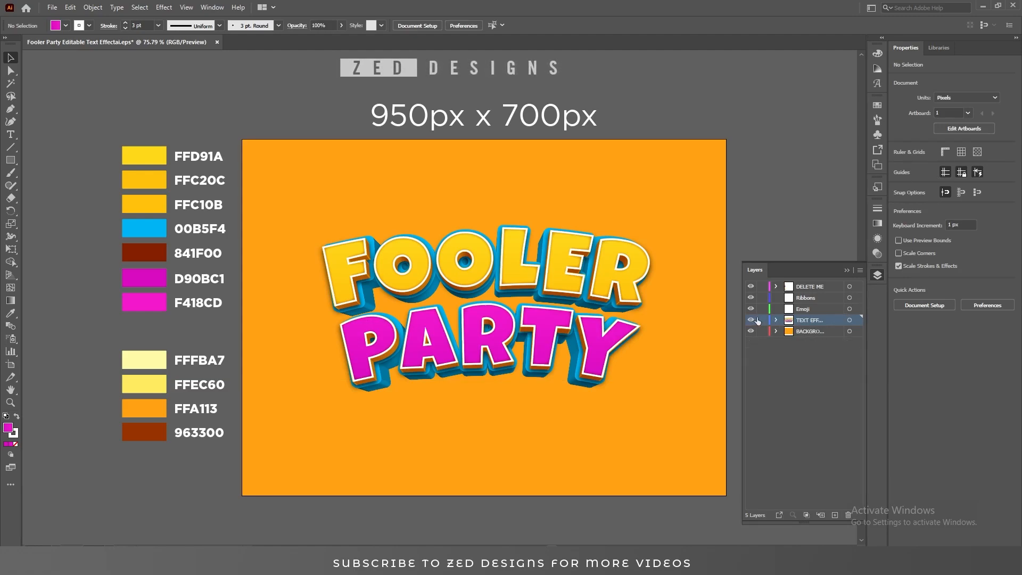
left_click(763, 320)
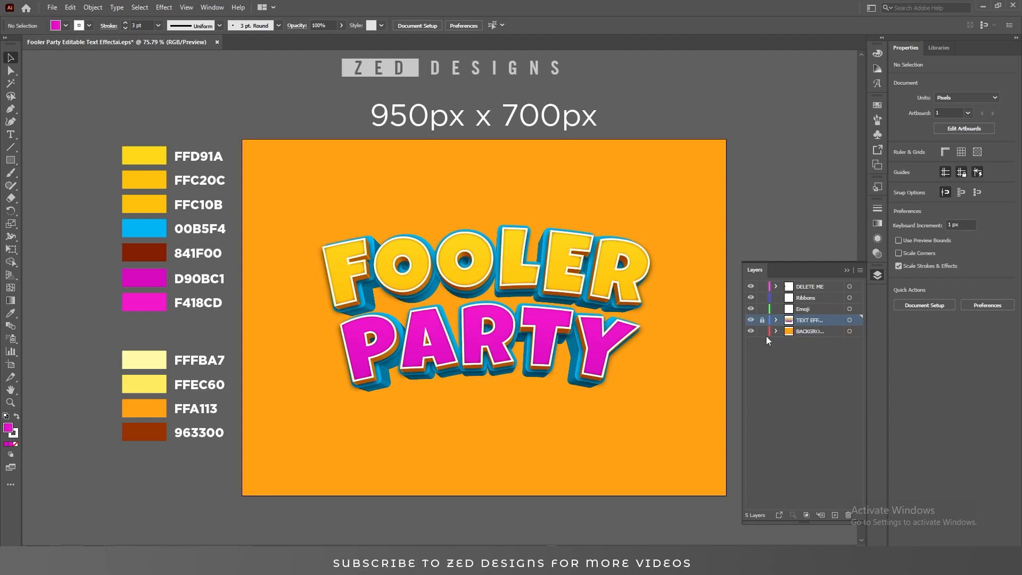
Duplicate the orange fill of the 950 x 700 px background rectangle
left_click(849, 332)
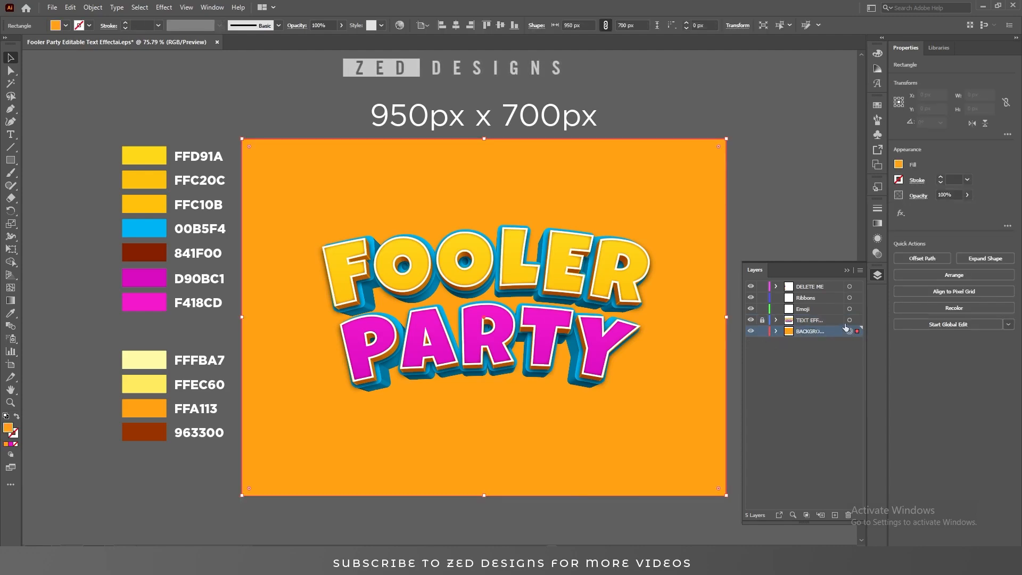
left_click(847, 270)
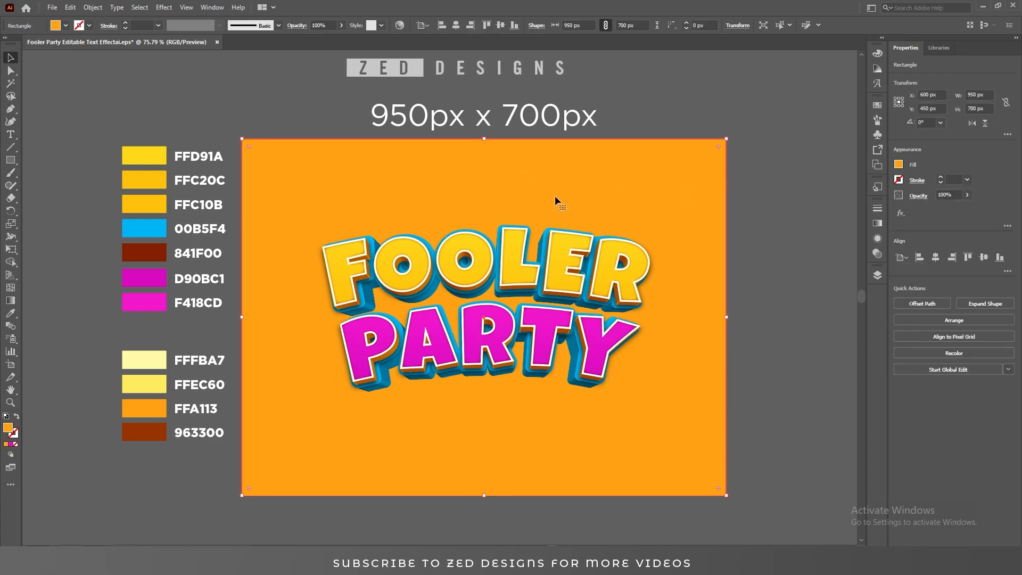
left_click(878, 238)
left_click(840, 250)
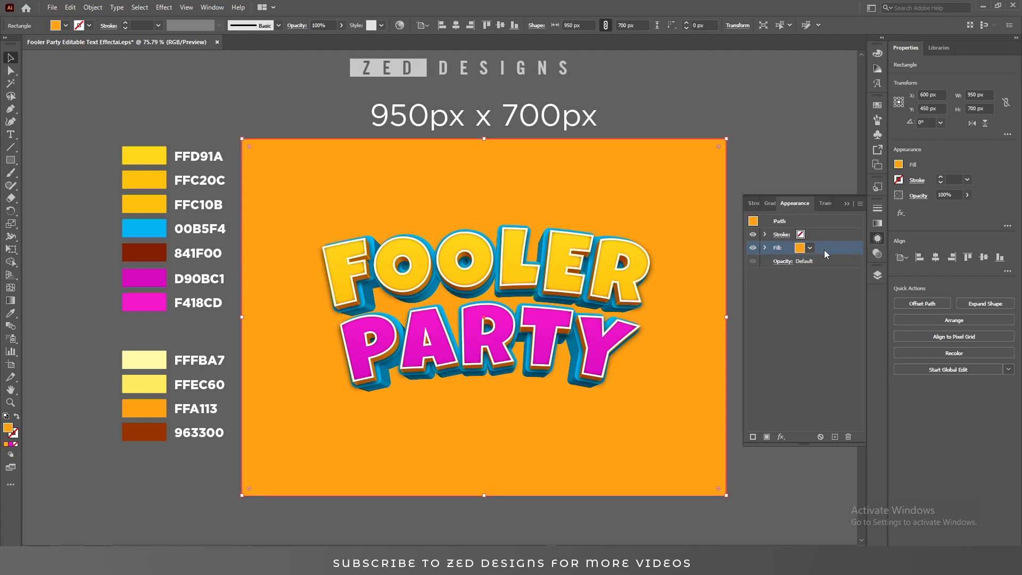
left_click(835, 436)
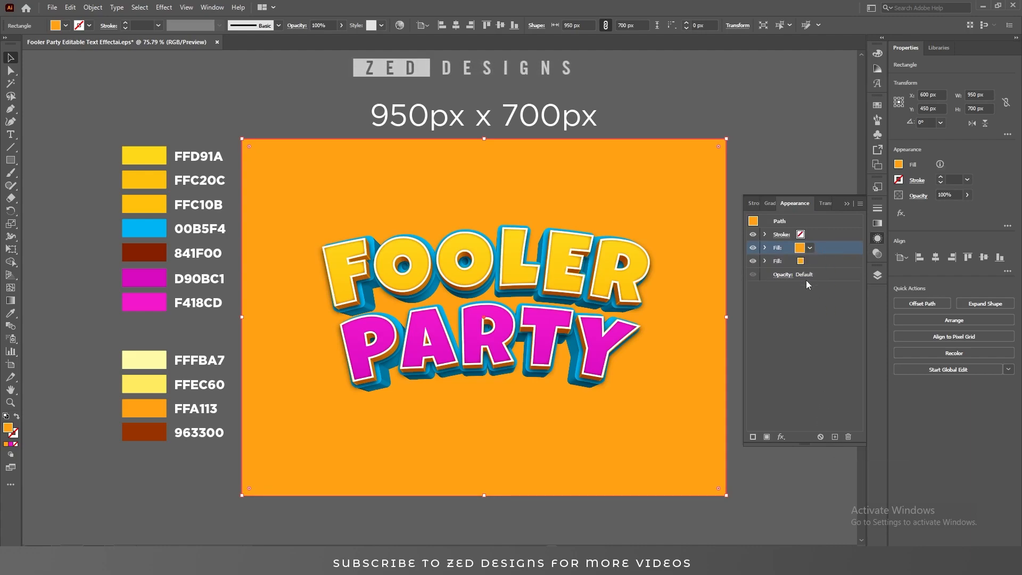
Apply a radial white-to-black gradient to the upper fill of the background rectangle
left_click(879, 223)
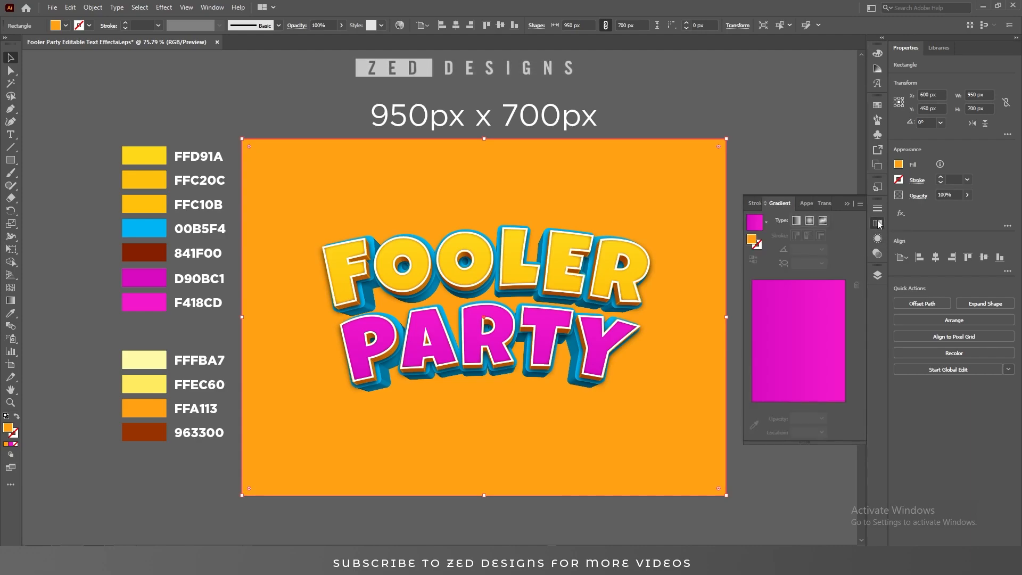
left_click(767, 222)
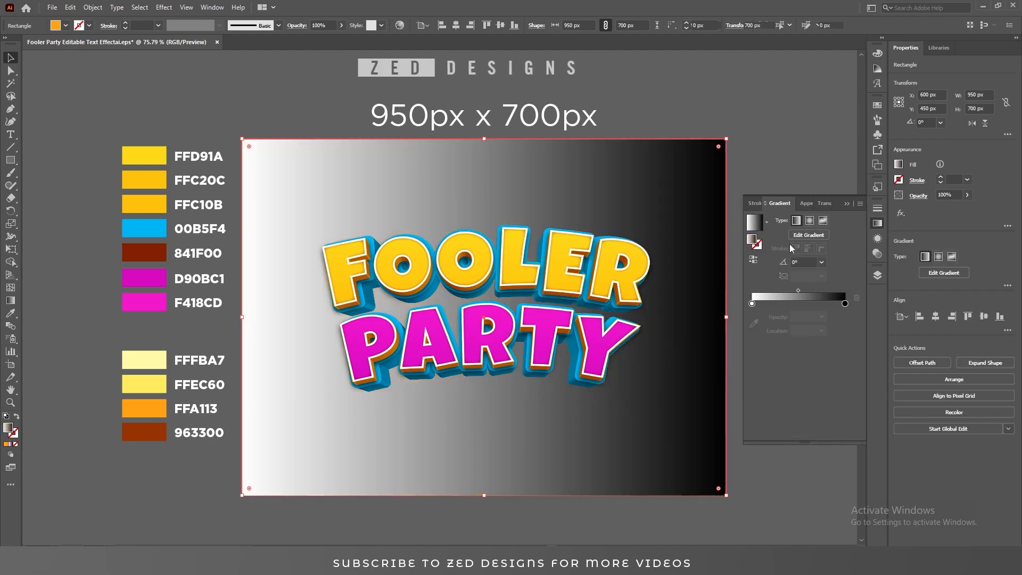
left_click(734, 242)
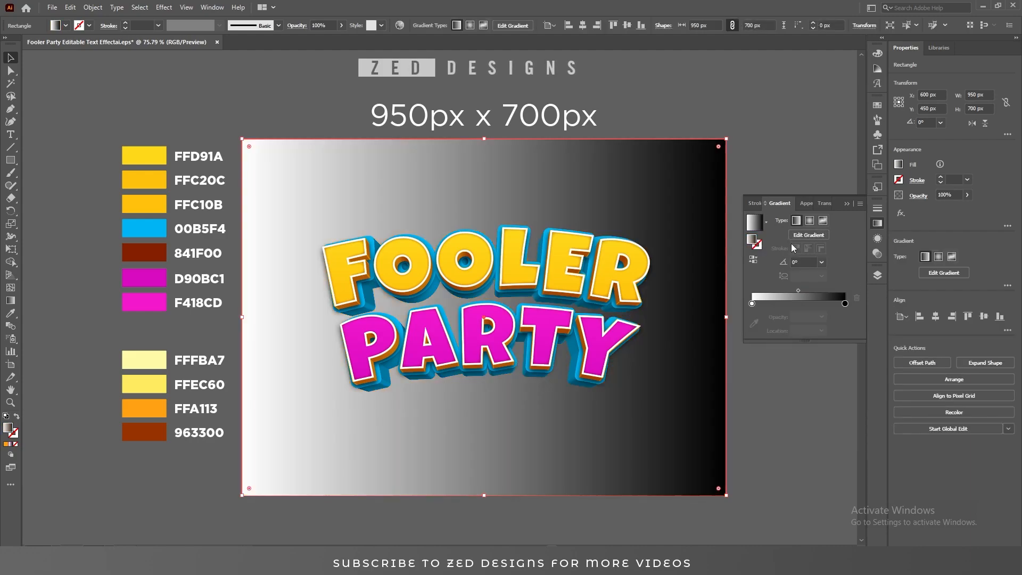
left_click(811, 221)
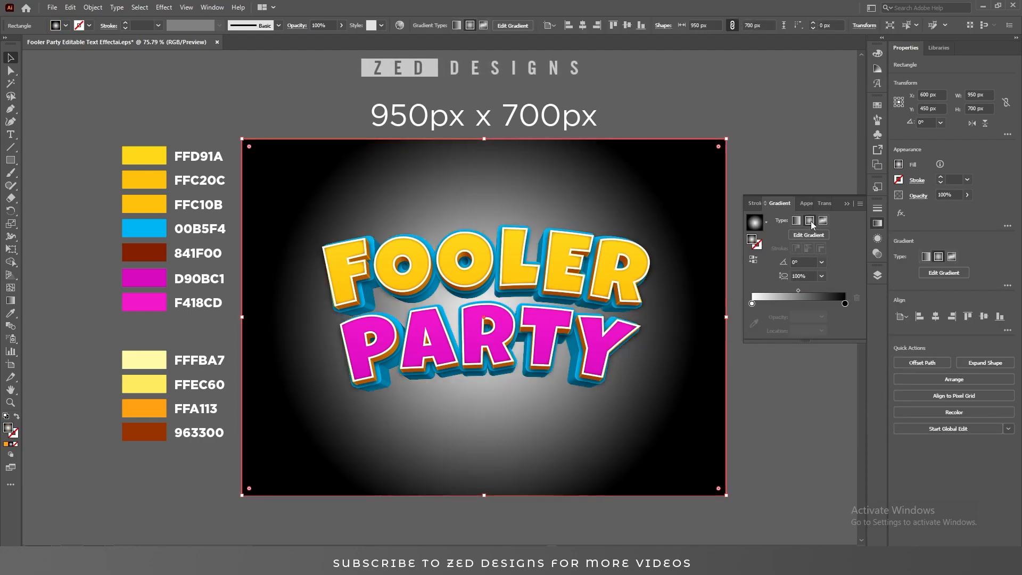
Recolor the background's radial gradient with FFEC60 for the outer stop and FFFBA7 for the center stop
left_click(845, 303)
left_click(754, 324)
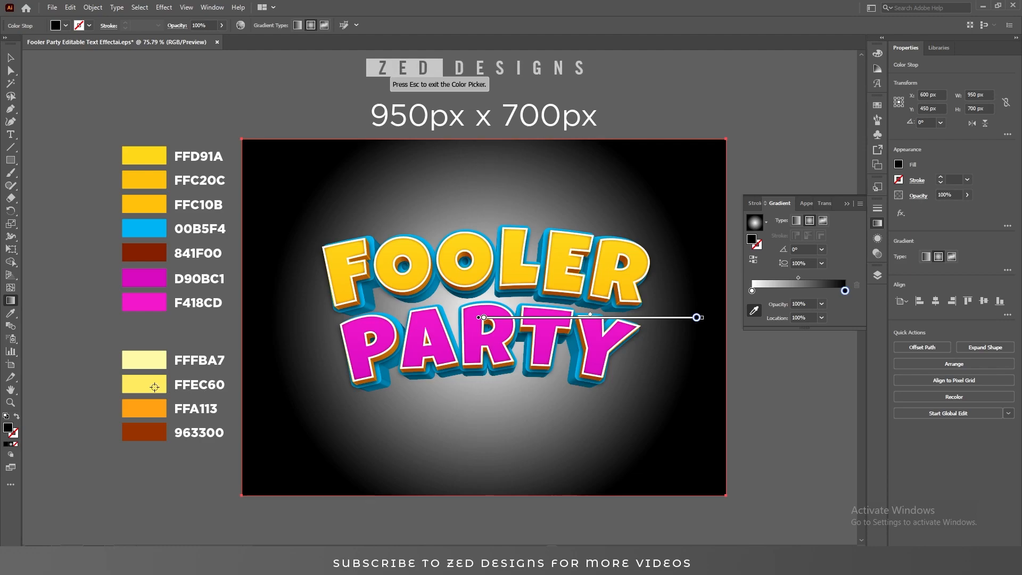
left_click(154, 387)
left_click(752, 291)
left_click(754, 310)
left_click(154, 363)
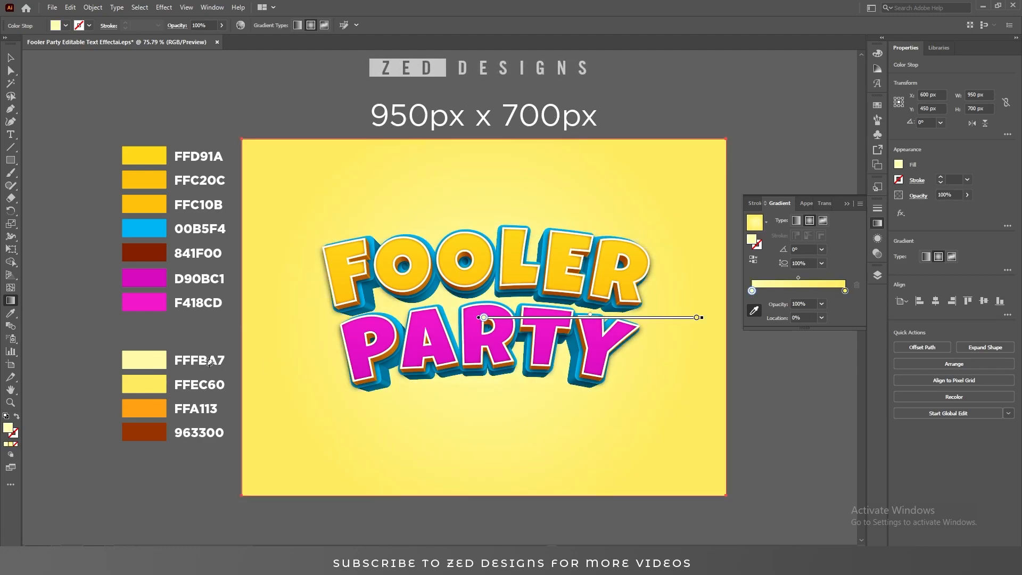
Shift the FFEC60 stop to about 33% and add an outer stop at about 97% with 0% opacity
left_click_drag(845, 291, 783, 293)
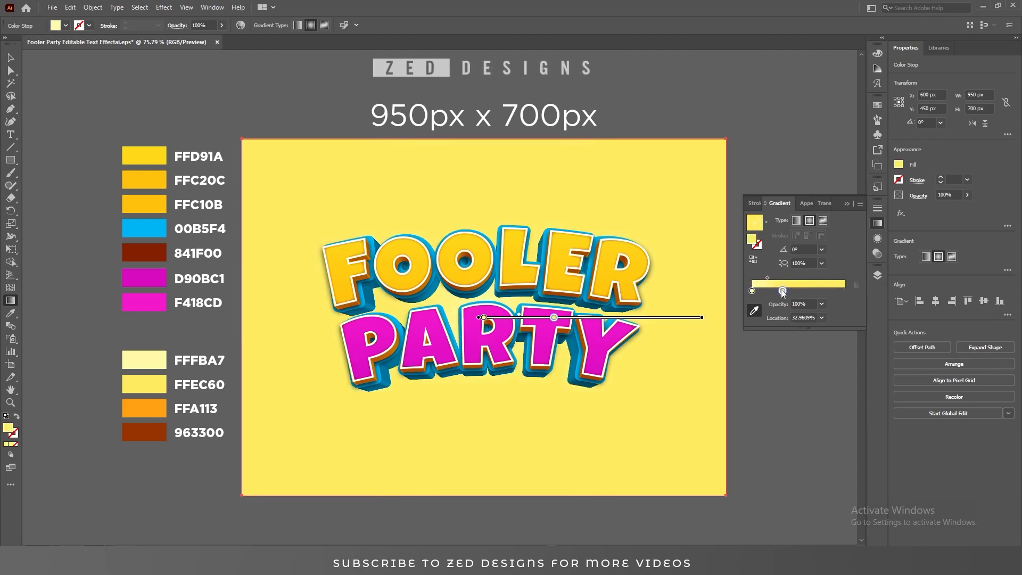
left_click(843, 292)
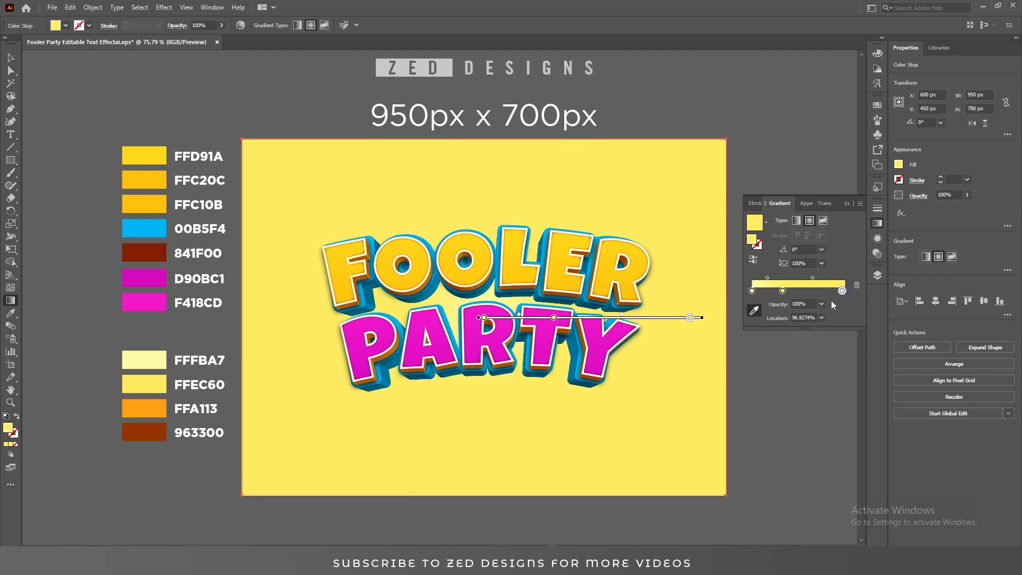
left_click(823, 304)
left_click(833, 315)
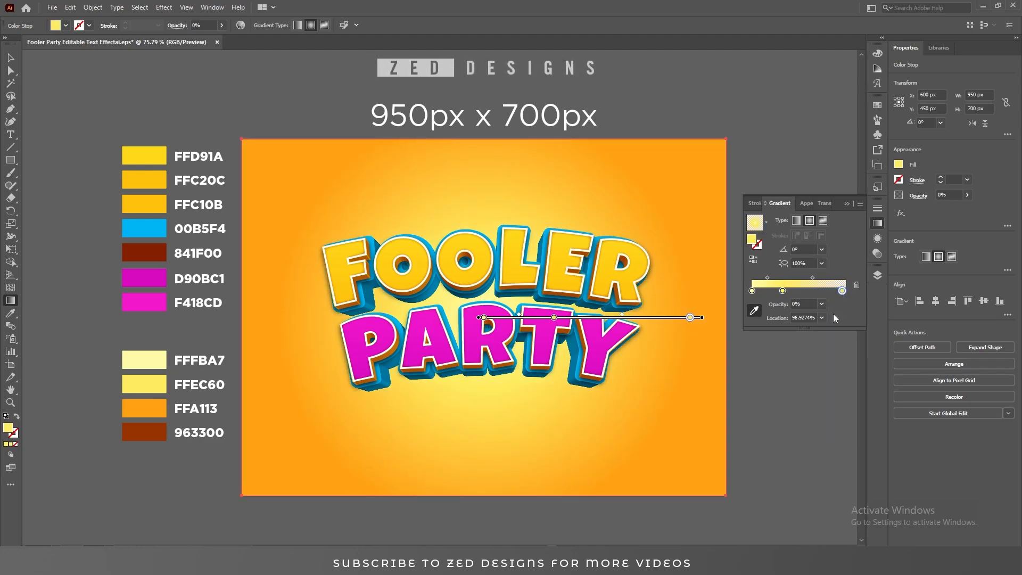
key("v")
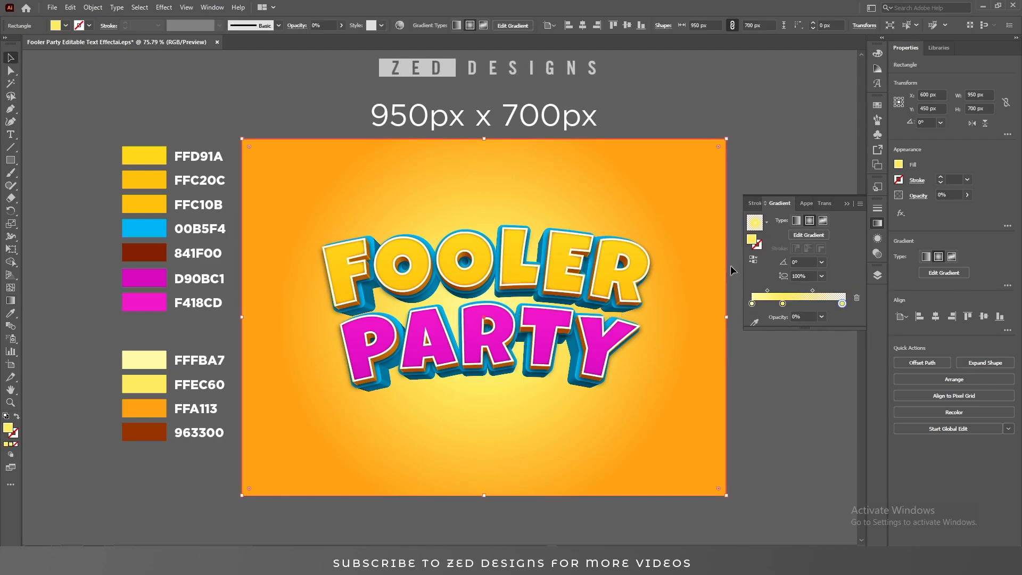
left_click(879, 238)
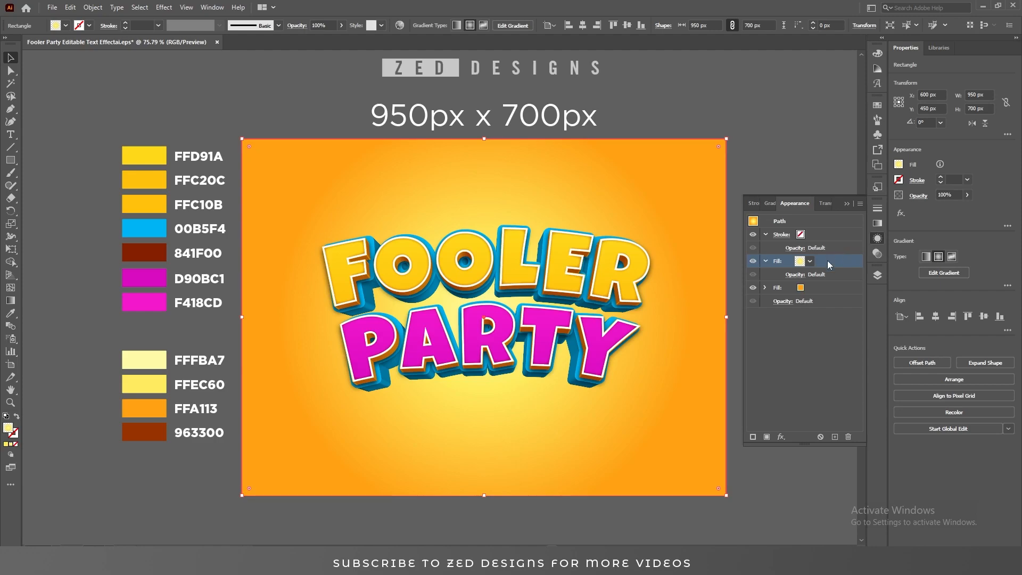
Reshape the background's radial gradient into a wide, enlarged ellipse and move its center up behind FOOLER
left_click(766, 261)
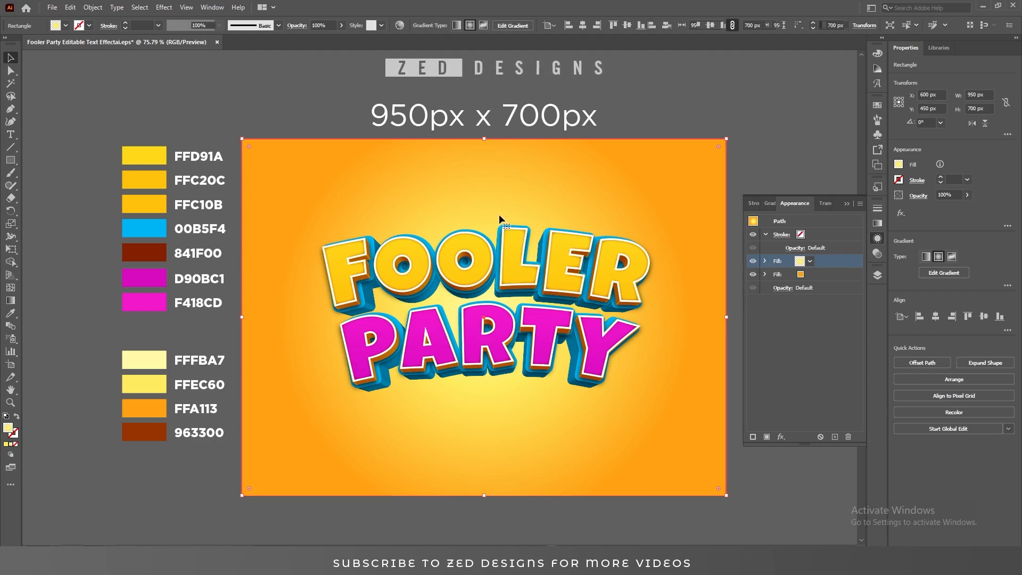
key("g")
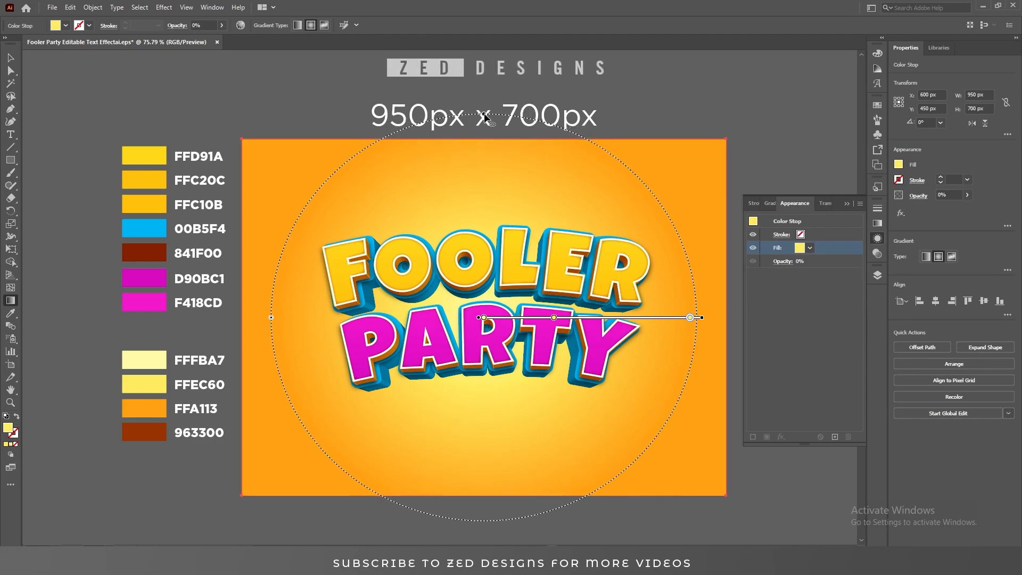
left_click_drag(484, 114, 468, 204)
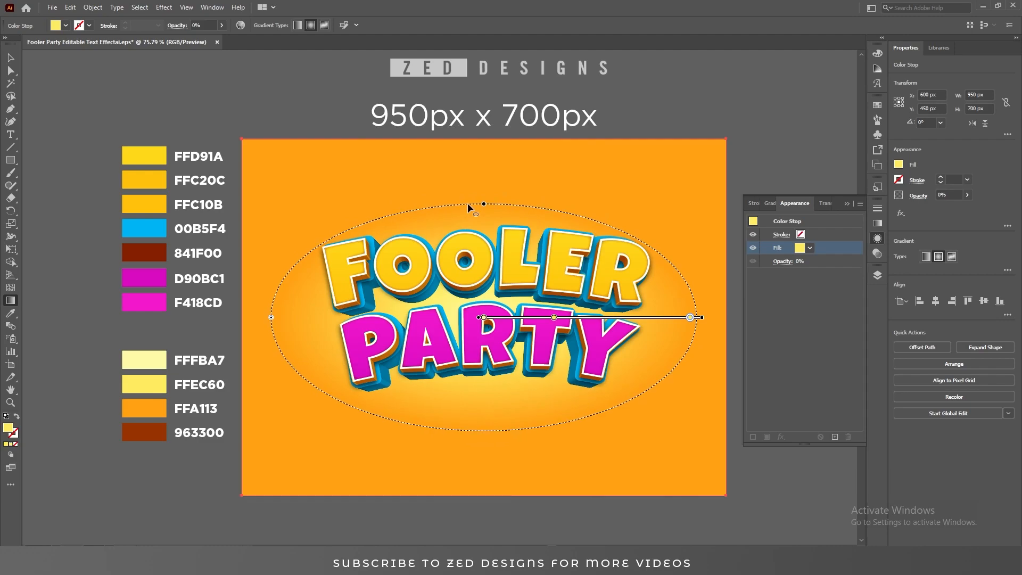
mouse_move(645, 316)
left_mouse_down()
mouse_move(646, 250)
mouse_move(760, 257)
left_mouse_up()
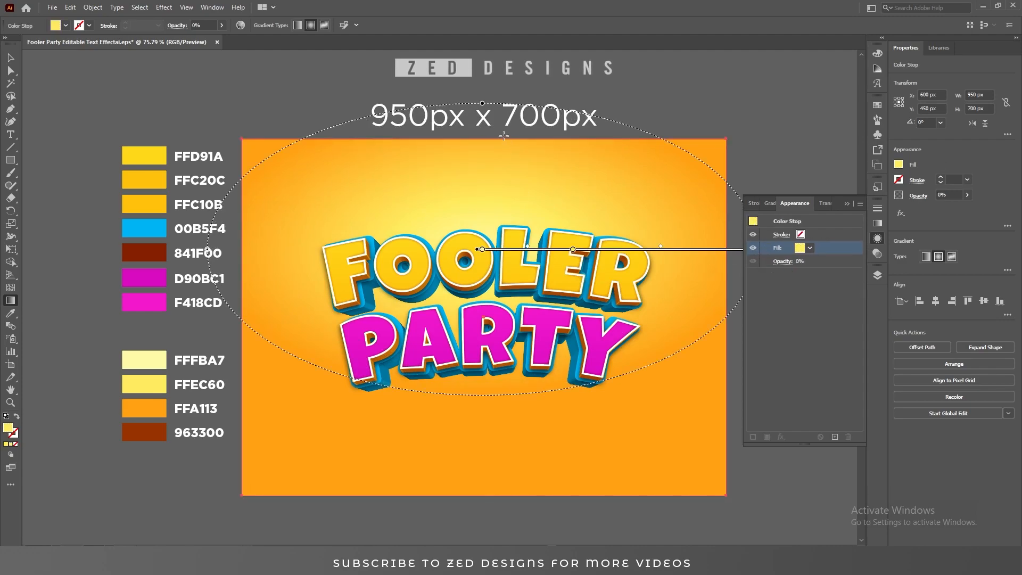
left_click_drag(673, 249, 671, 242)
key("v")
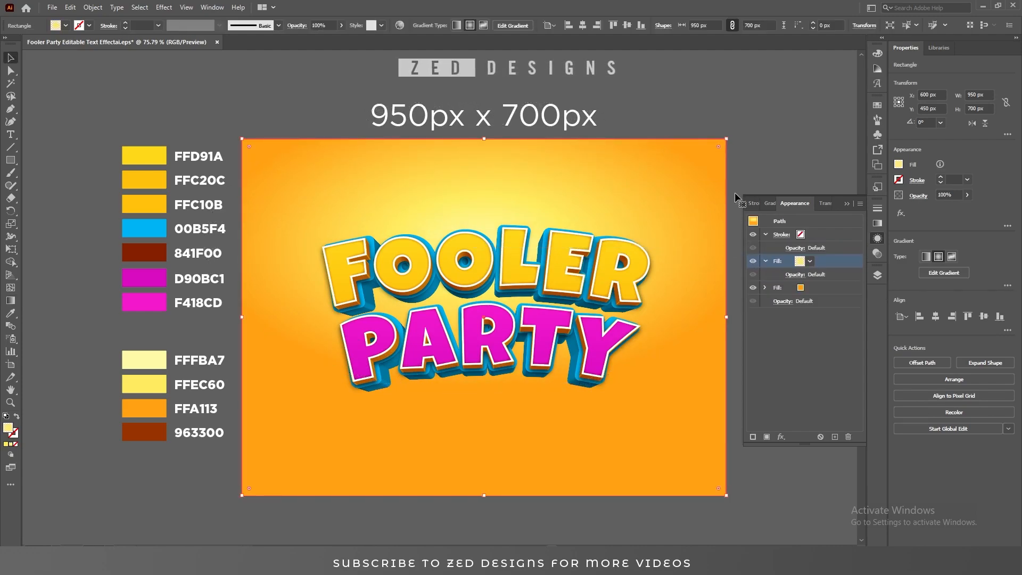
left_click(762, 160)
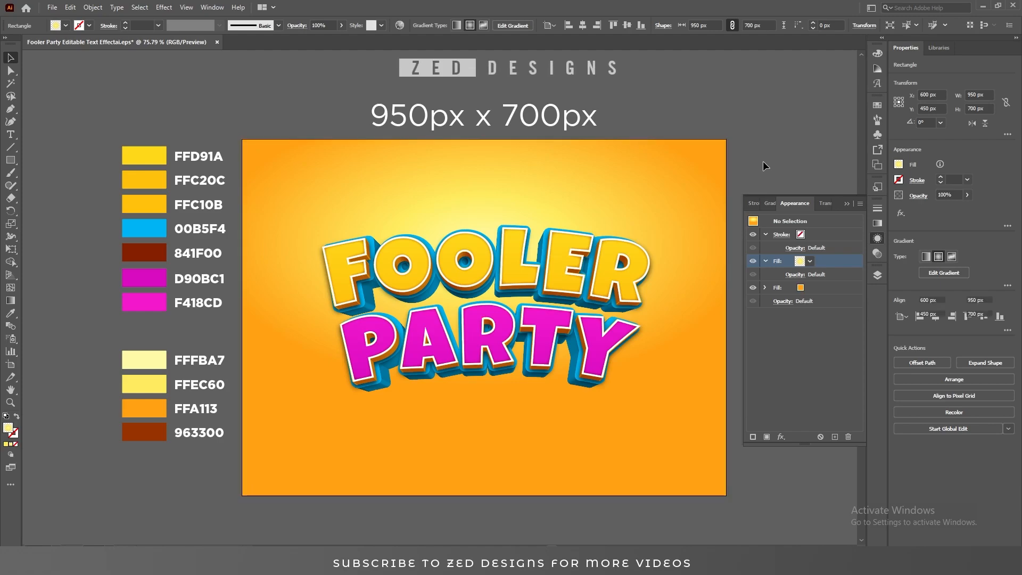
Duplicate the background rectangle's glow fill and reshape the copy into a wide, flat ellipse centered just below PARTY
left_click(664, 215)
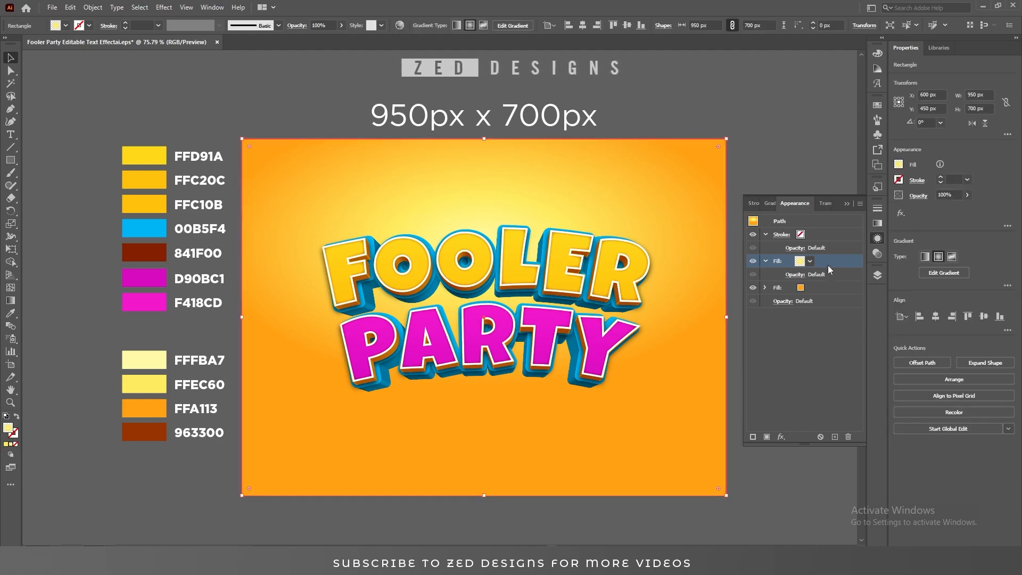
left_click(766, 261)
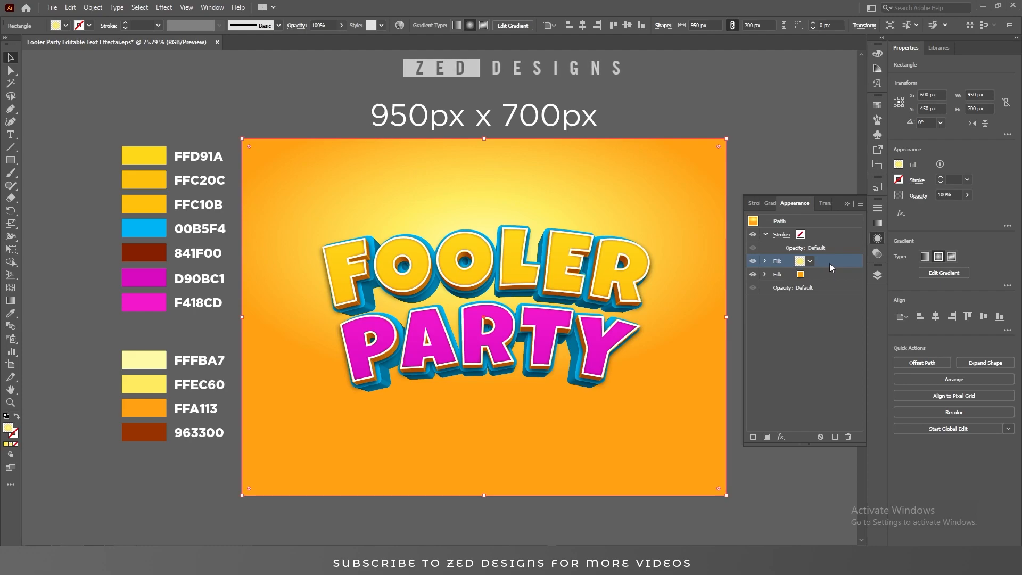
left_click(835, 437)
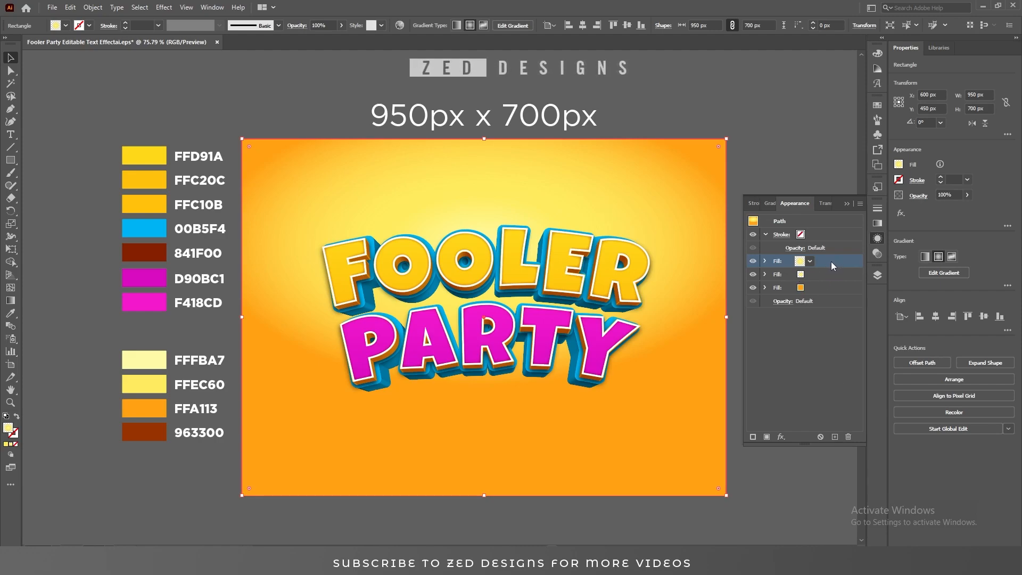
key("g")
left_click_drag(535, 241, 548, 407)
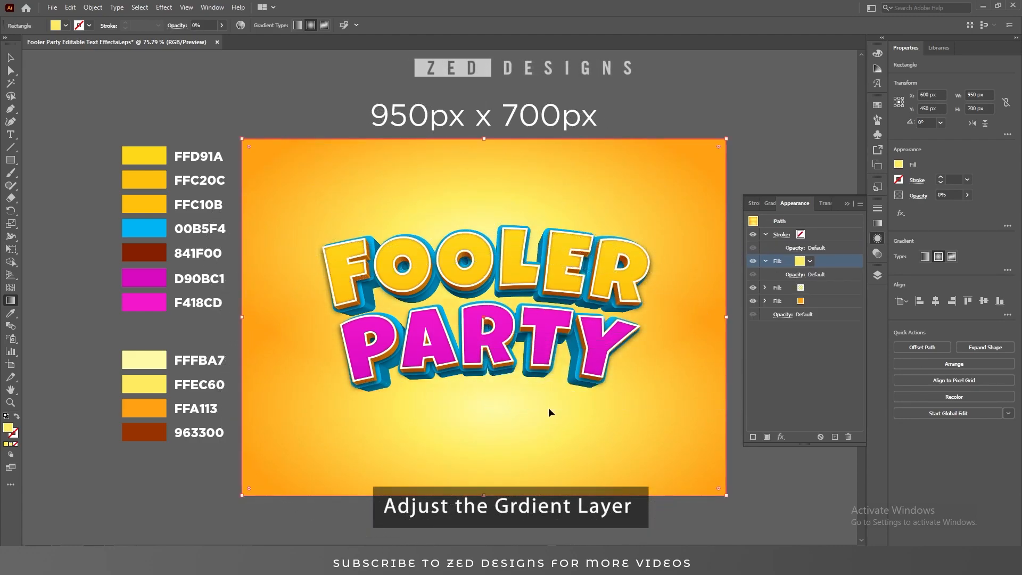
left_click_drag(497, 272, 497, 366)
left_click_drag(560, 407, 558, 422)
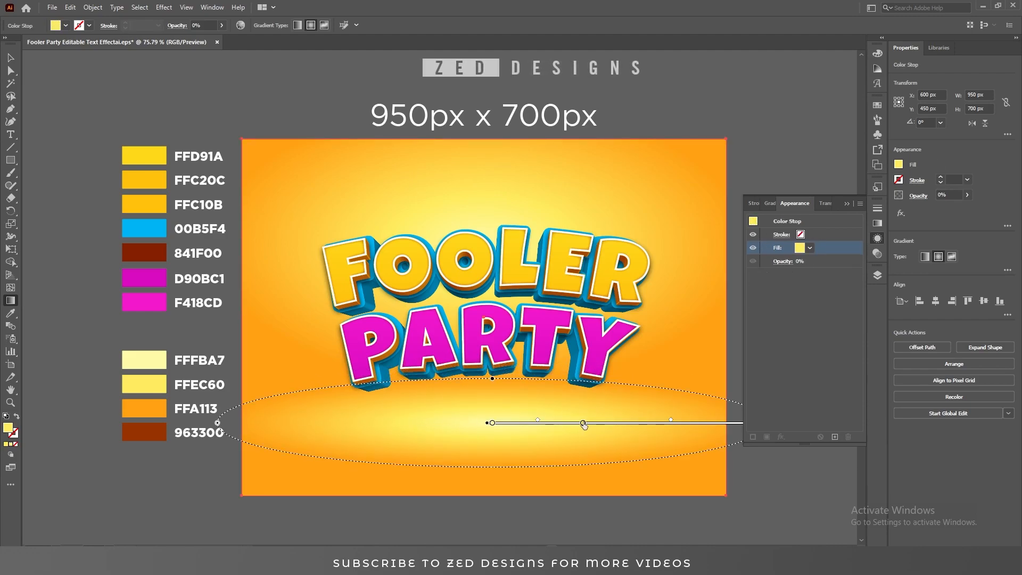
key("v")
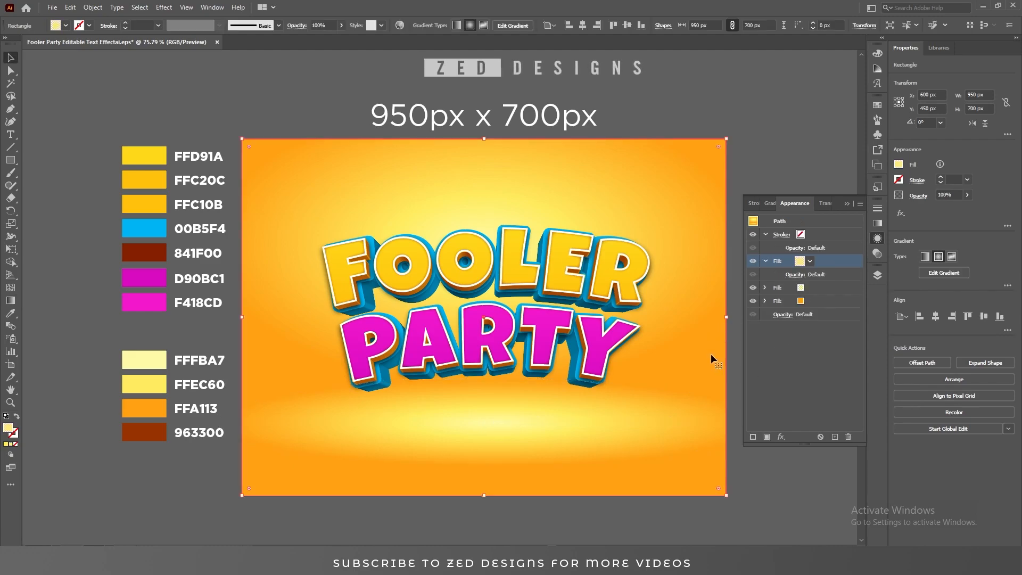
Set the opacity of the topmost background fill, the flat glow below PARTY, to 55%
left_click(793, 275)
type("55")
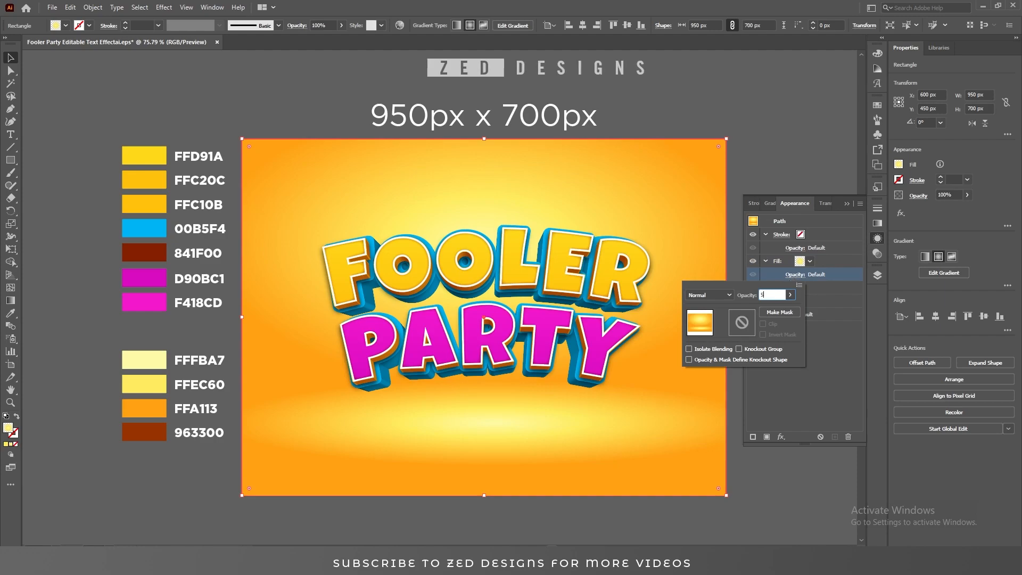
key("Return")
left_click(855, 363)
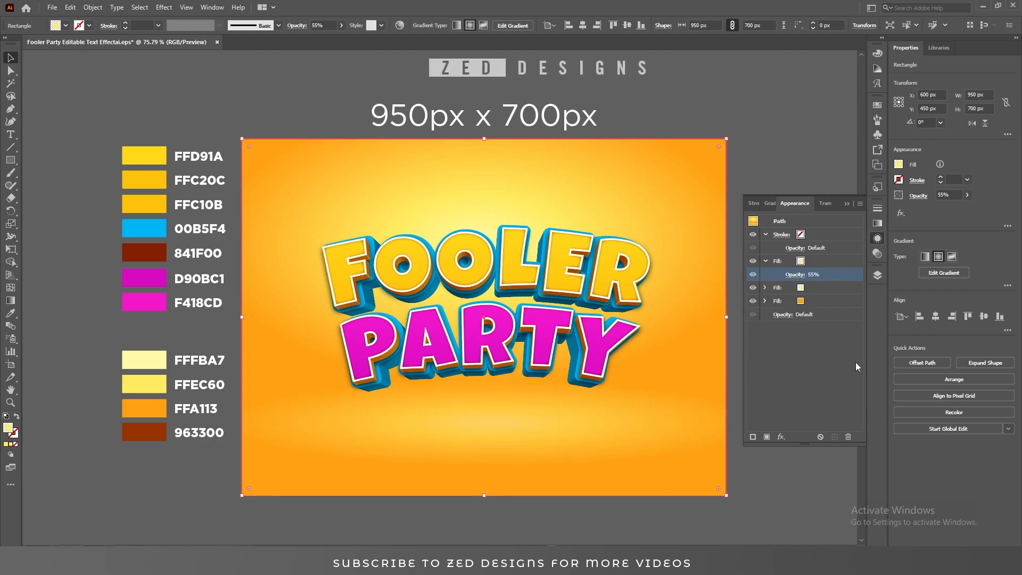
Duplicate the 55% opacity fill and change the upper copy to a linear gradient at 90°
left_click(765, 261)
left_click(820, 260)
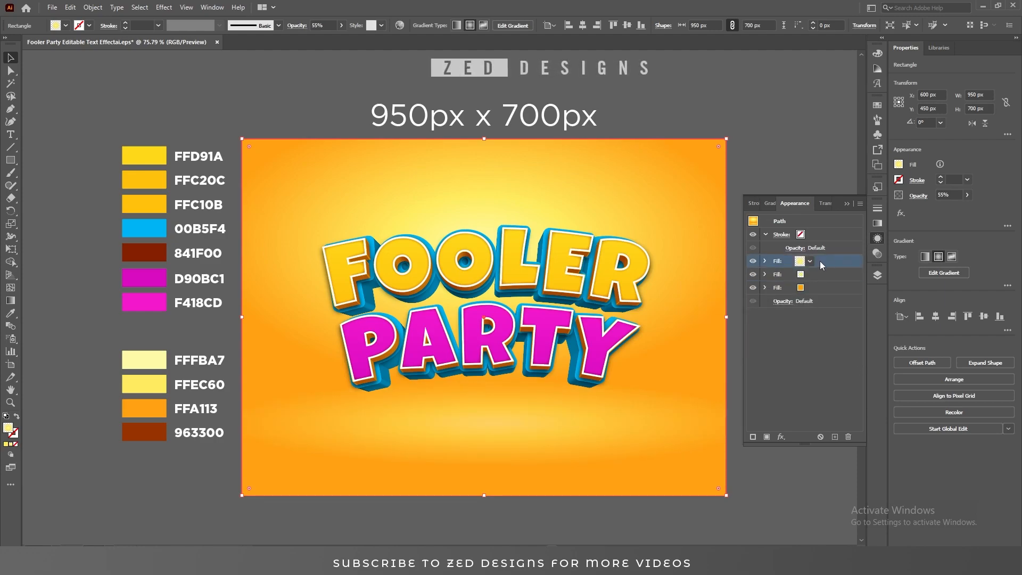
left_click(834, 437)
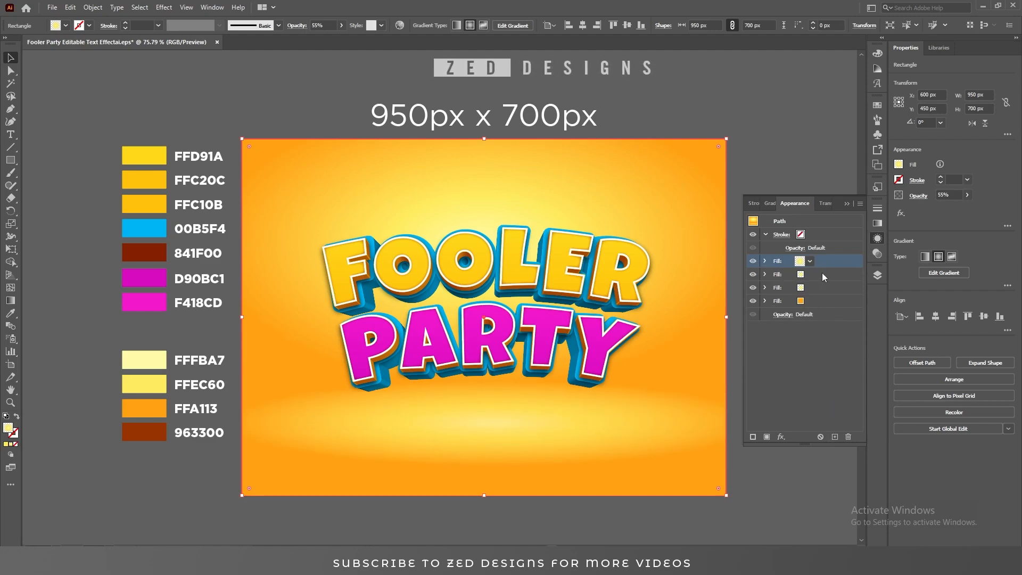
left_click(878, 225)
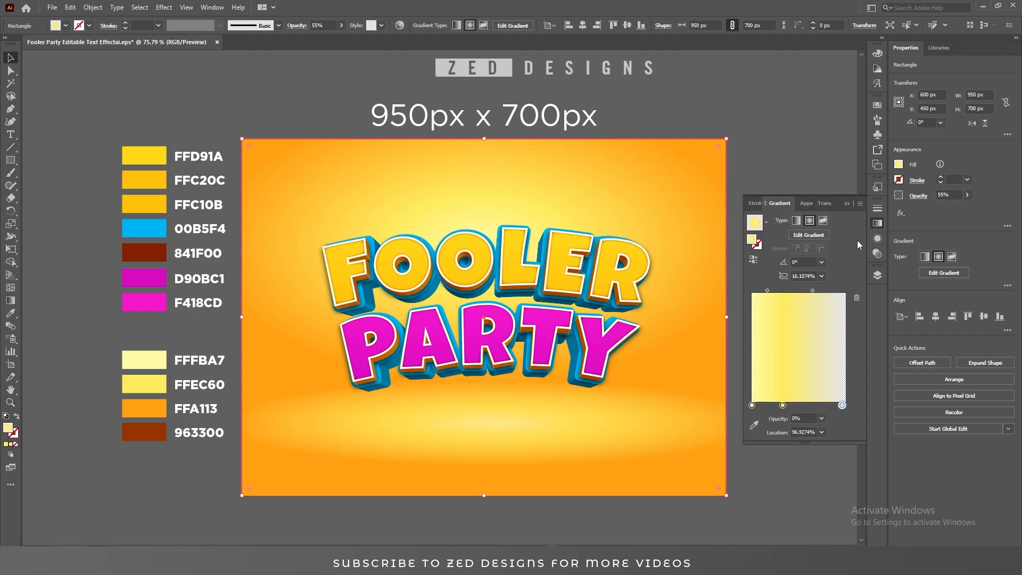
left_click(797, 221)
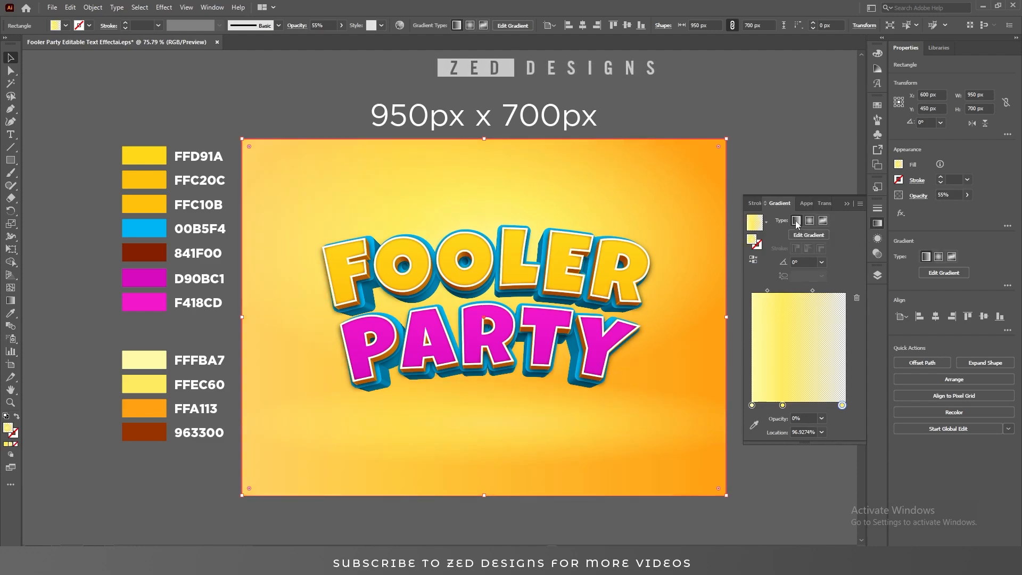
left_click(822, 262)
left_click(835, 319)
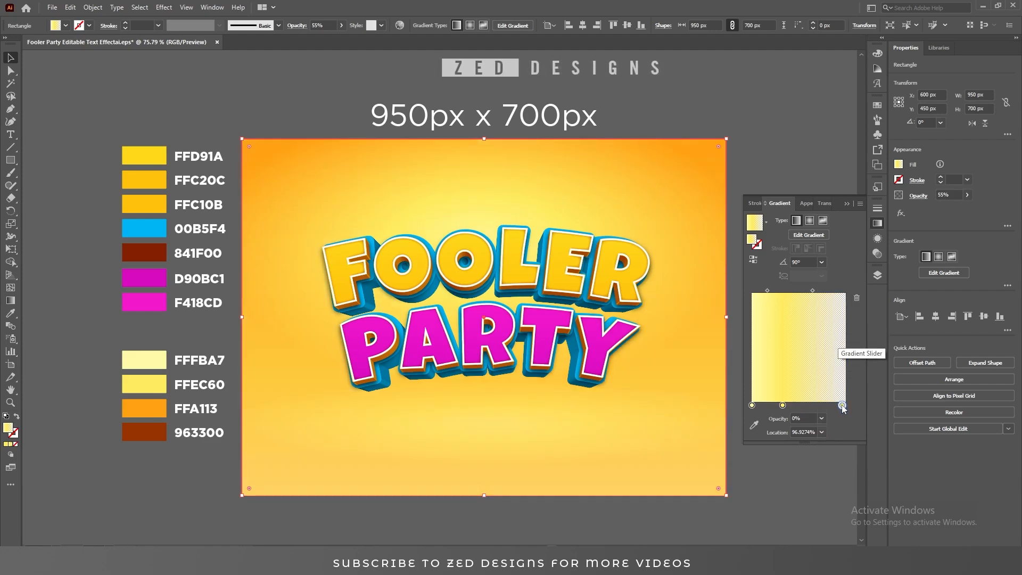
Recolor the start stop of the linear gradient, at the artboard's lower edge, with the 963300 swatch
left_click(752, 405)
left_click(755, 426)
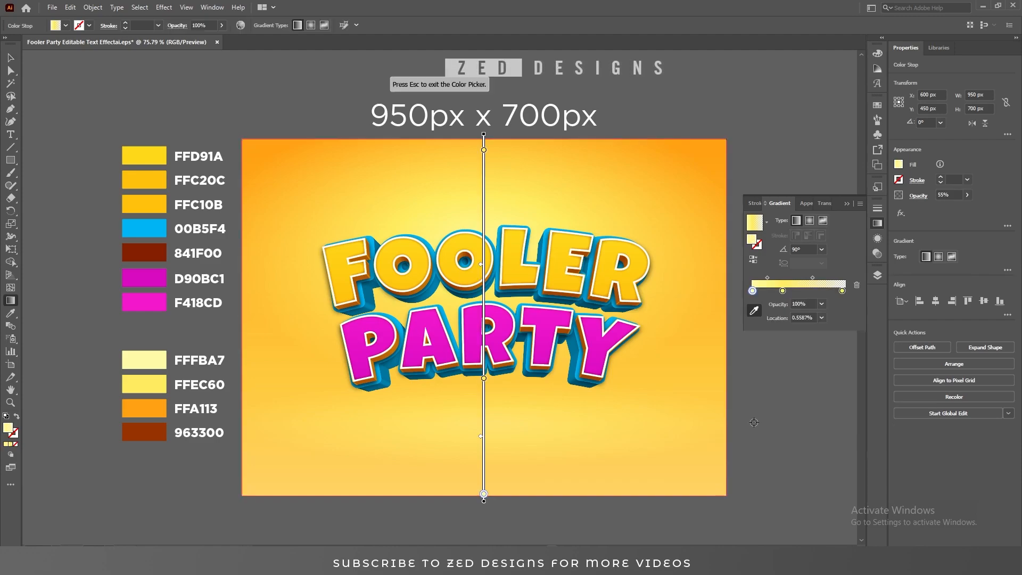
left_click(138, 432)
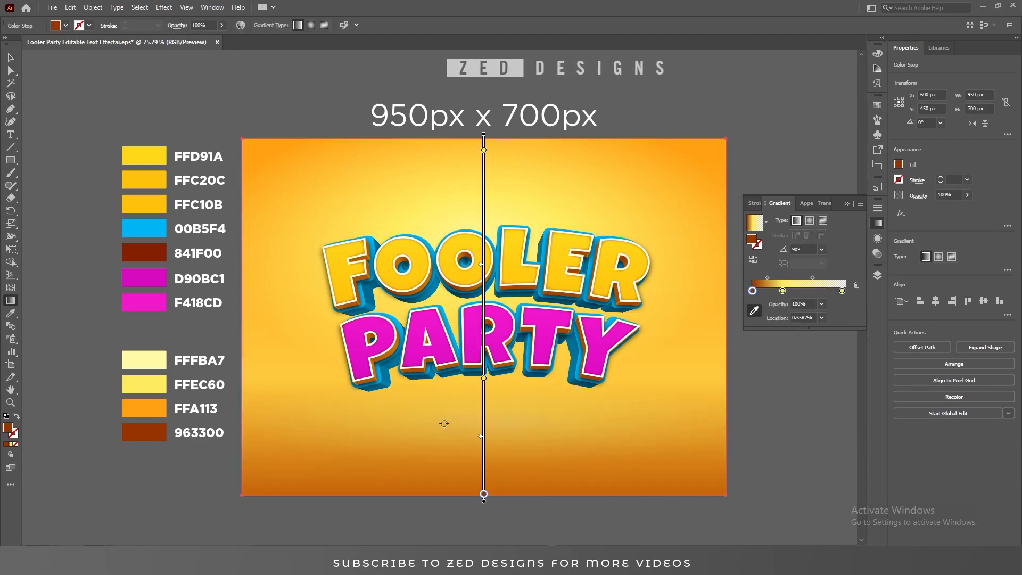
Shorten the linear gradient to span from below PARTY to the artboard's lower edge, shifting the 963300 stop to about 6%
left_click_drag(484, 136, 482, 362)
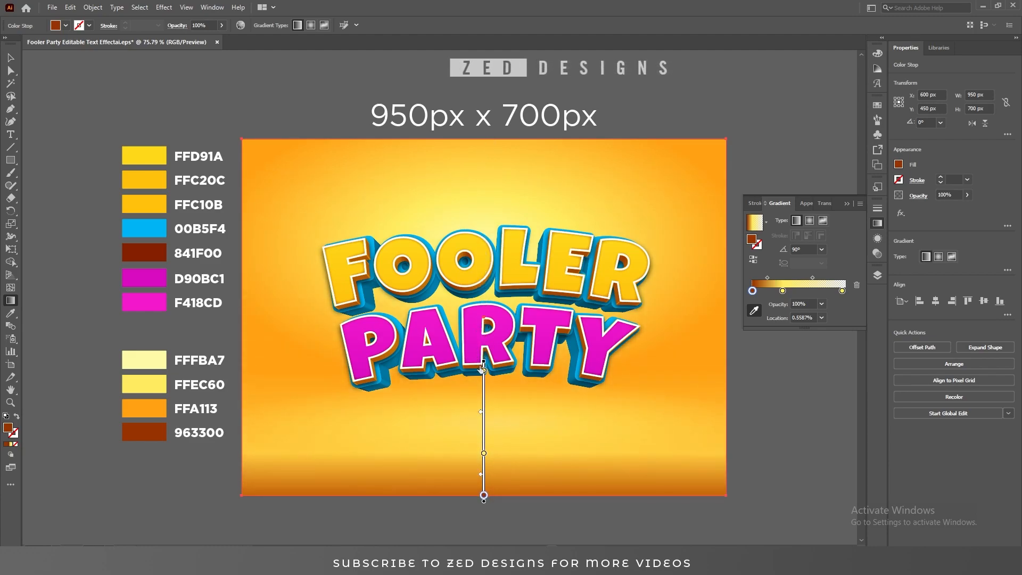
mouse_move(484, 454)
left_mouse_down()
mouse_move(483, 445)
mouse_move(484, 495)
left_mouse_up()
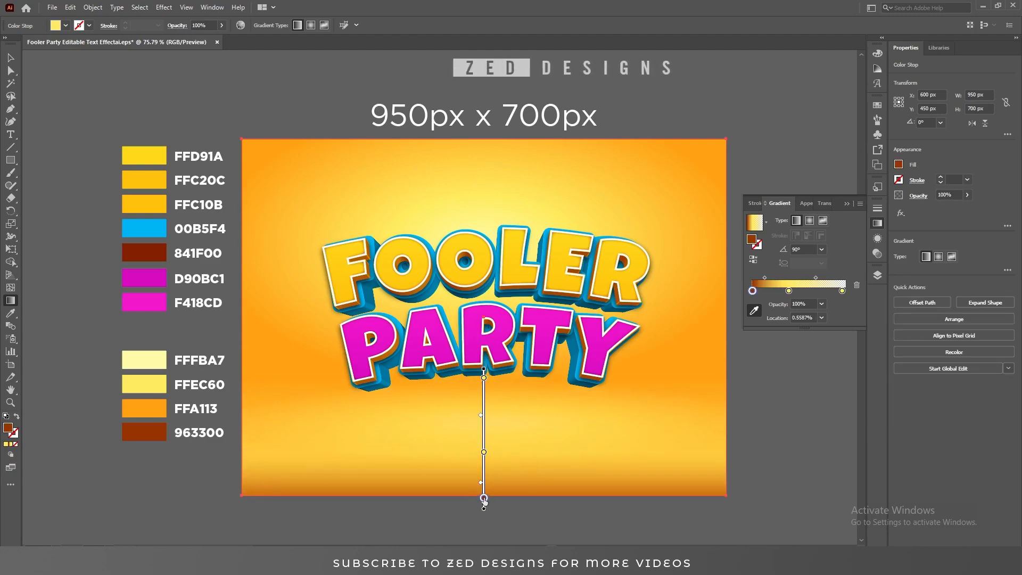
key("v")
left_click(774, 432)
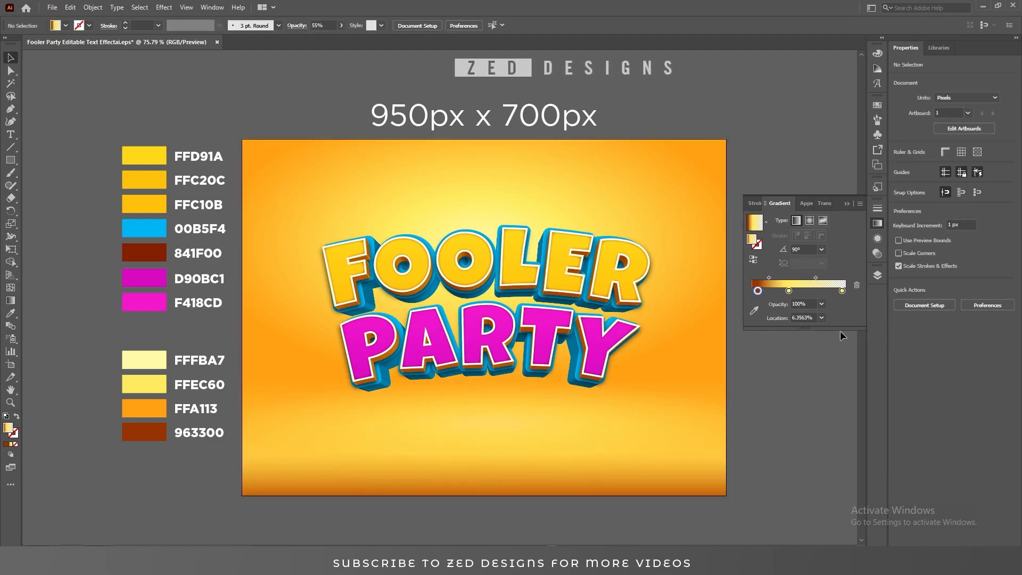
Shift the middle FFEC60 stop of the background's linear gradient to about 45% and deselect the rectangle
left_click(794, 203)
left_click(610, 480)
key("g")
left_click_drag(483, 455, 484, 449)
key("v")
left_click(782, 469)
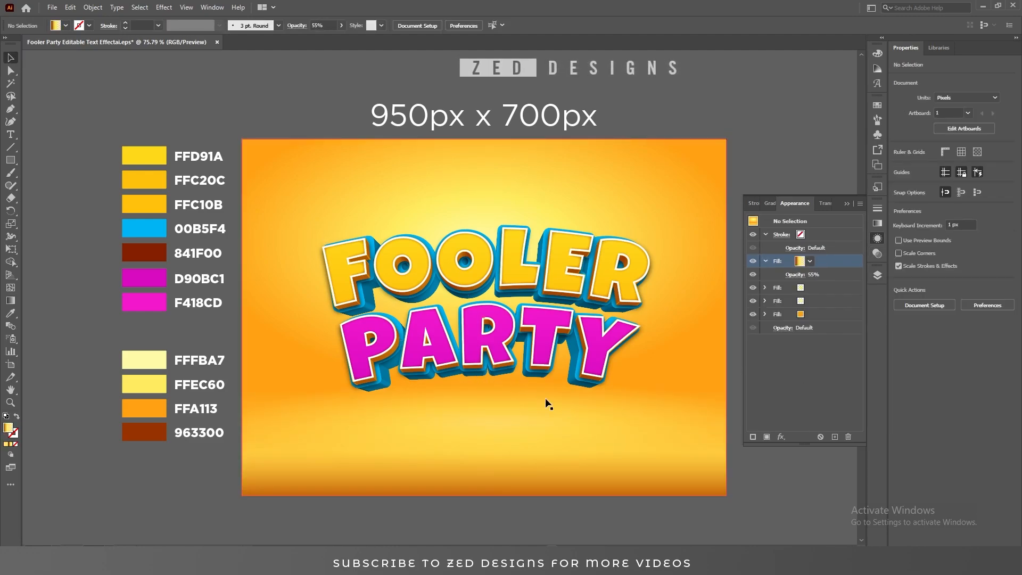
Draw a flat ellipse about 435 x 42 px below PARTY on the text effect layer
left_click(877, 275)
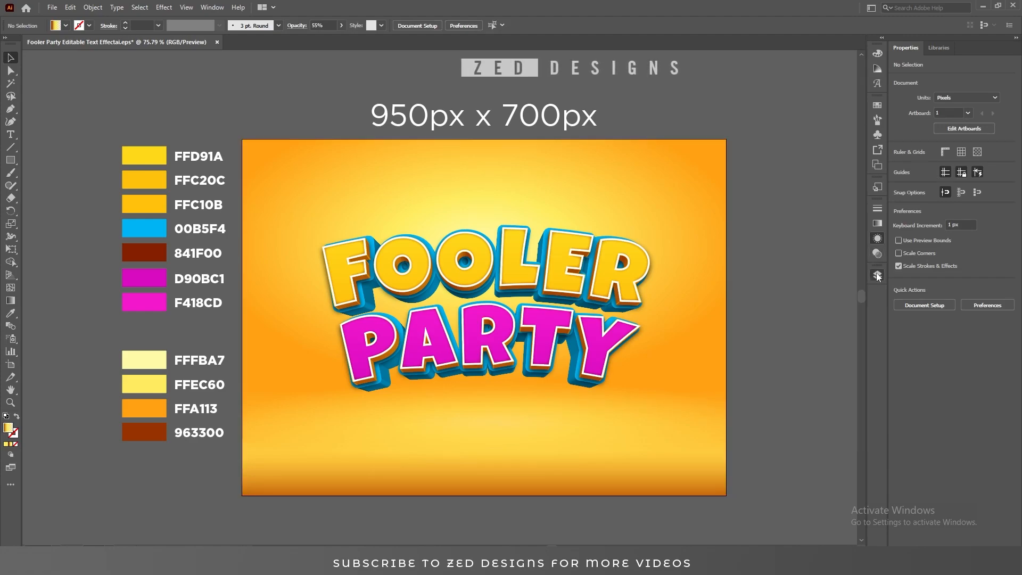
left_click(762, 320)
left_click(819, 321)
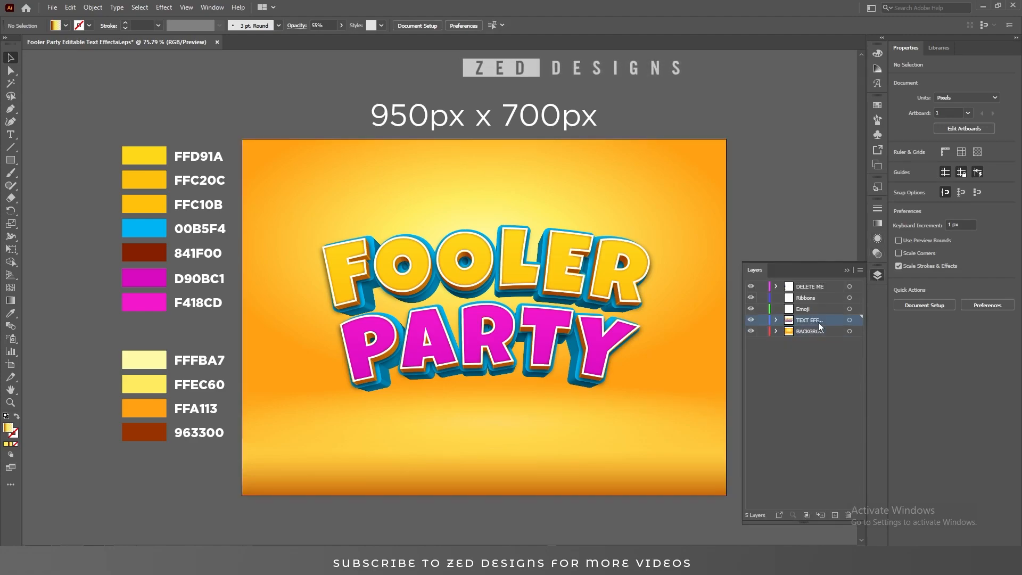
left_click(10, 159)
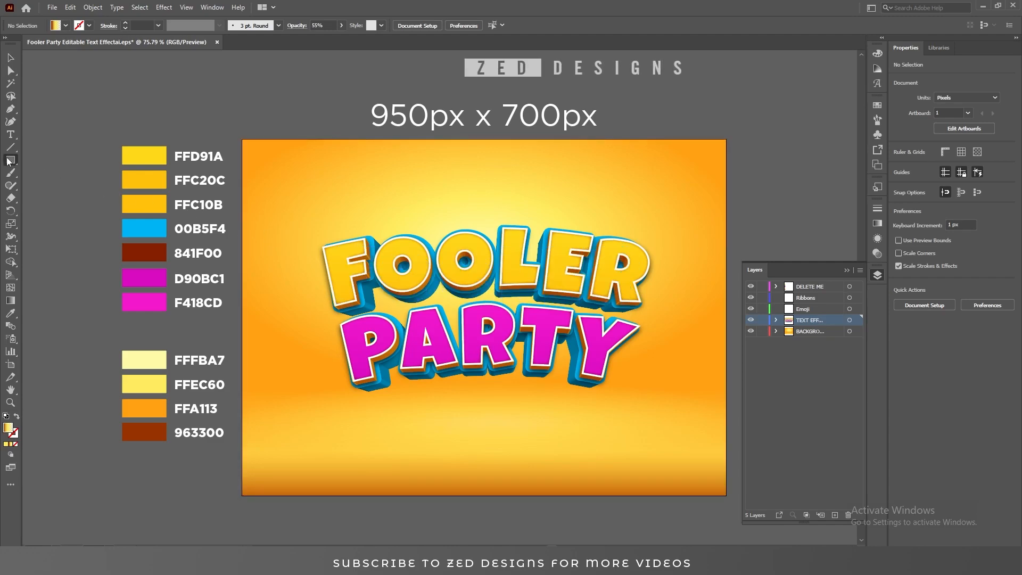
left_click(73, 189)
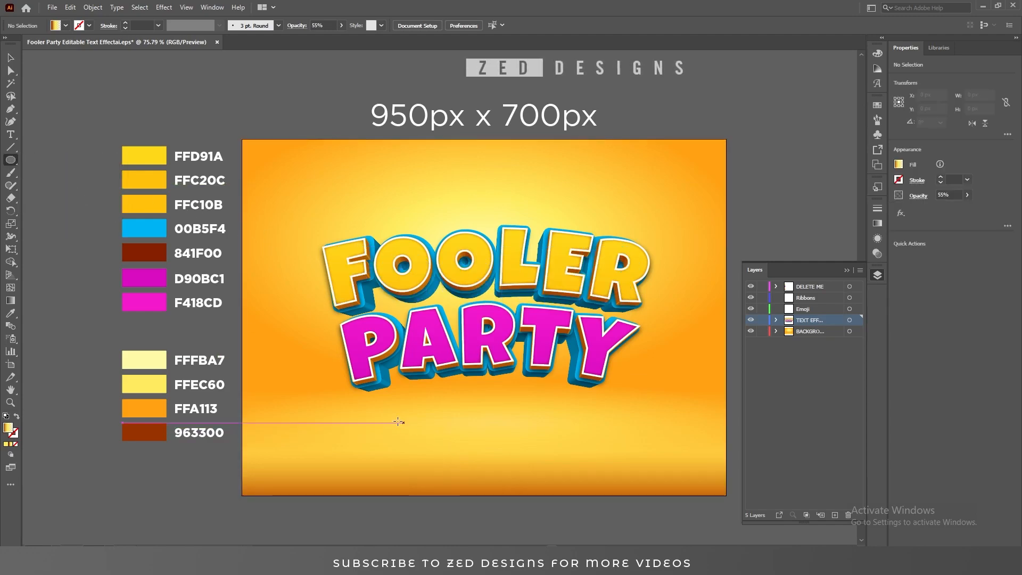
left_click_drag(383, 411, 605, 432)
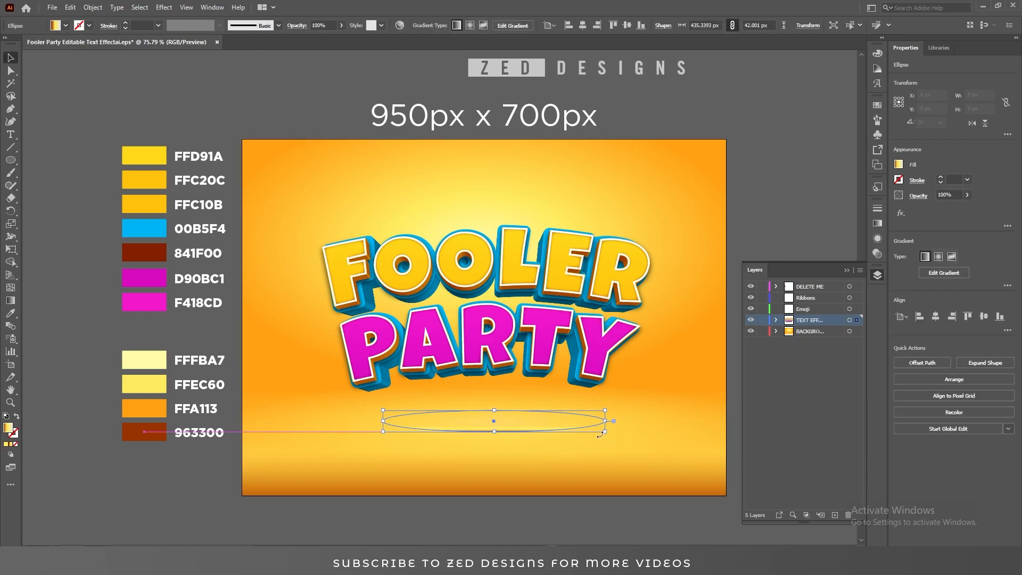
Fill the ellipse below PARTY with a radial white-to-black gradient
left_click(875, 224)
left_click(767, 221)
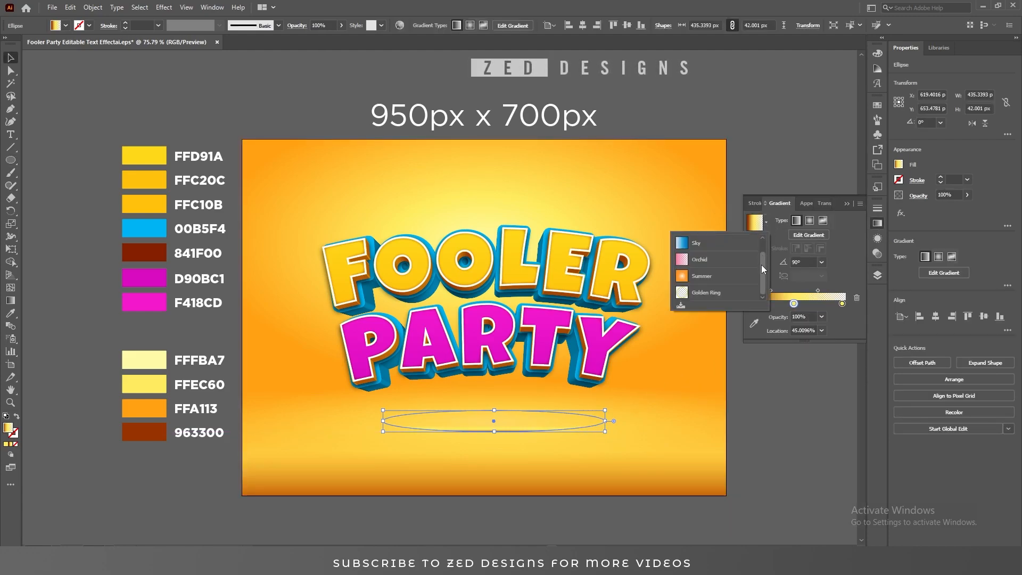
left_click(752, 241)
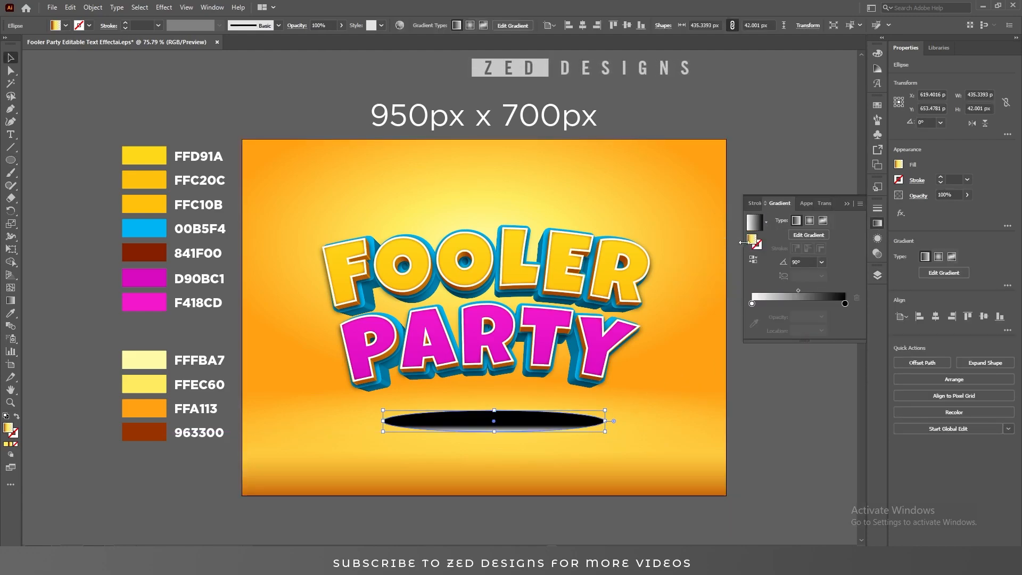
left_click(810, 220)
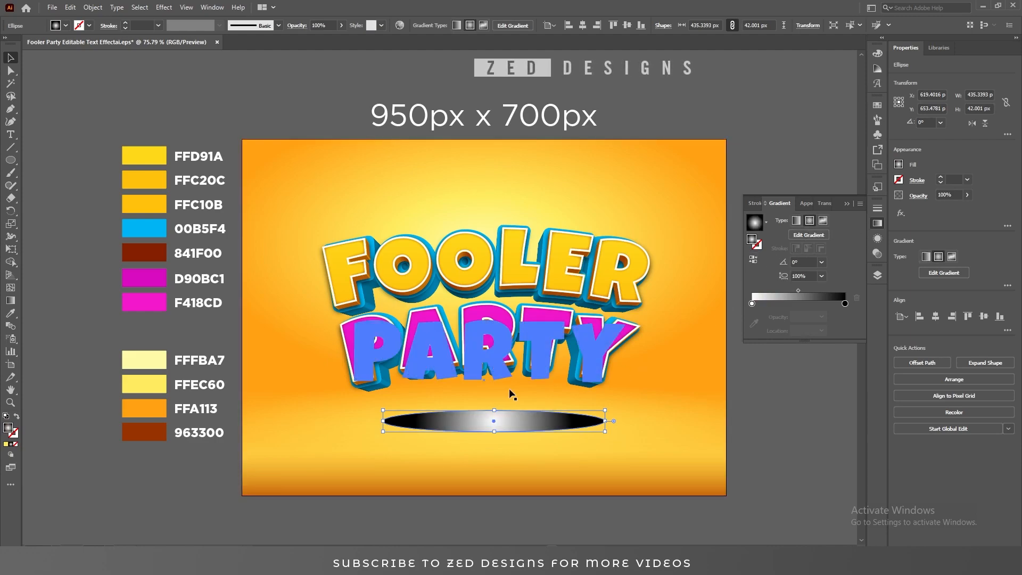
Flatten the ellipse's radial gradient to an aspect ratio of about 11% and reverse it to put black in the center
key("g")
left_click_drag(493, 343, 503, 412)
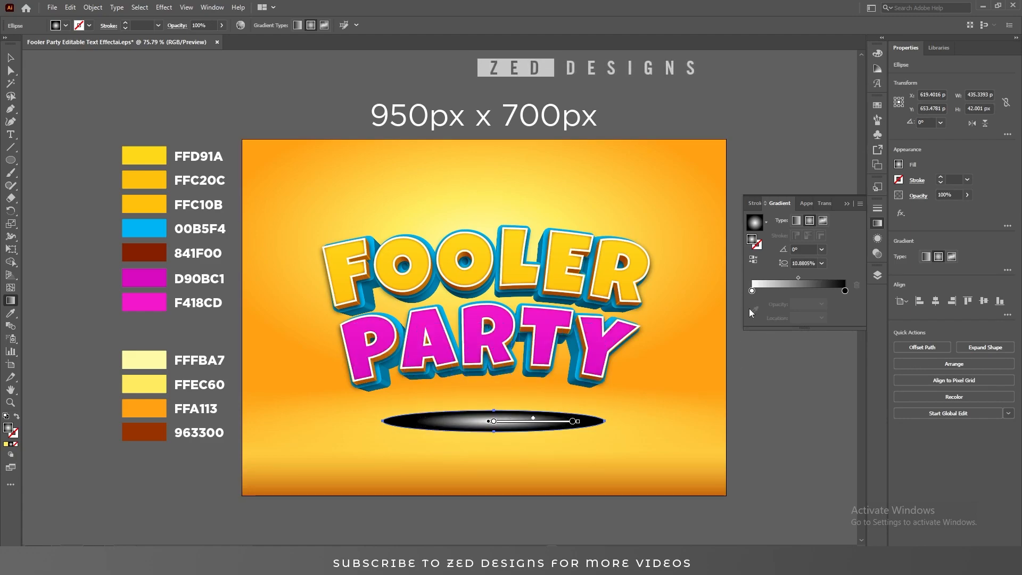
left_click(753, 261)
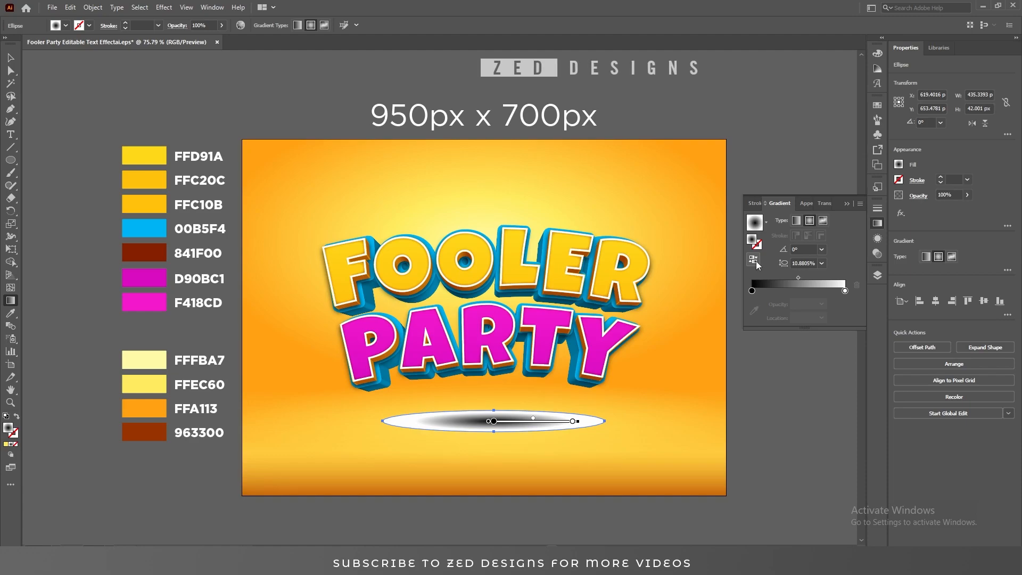
Set the ellipse's blend mode to Multiply and scale it up proportionally from its center to about 561 x 54 px
left_click(918, 197)
left_click(841, 215)
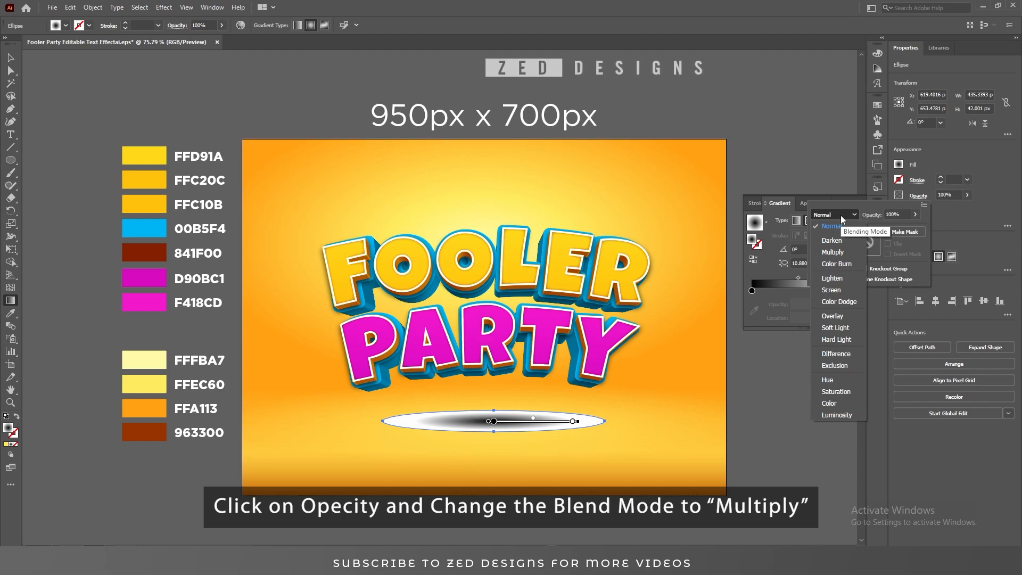
left_click(839, 252)
left_click(960, 232)
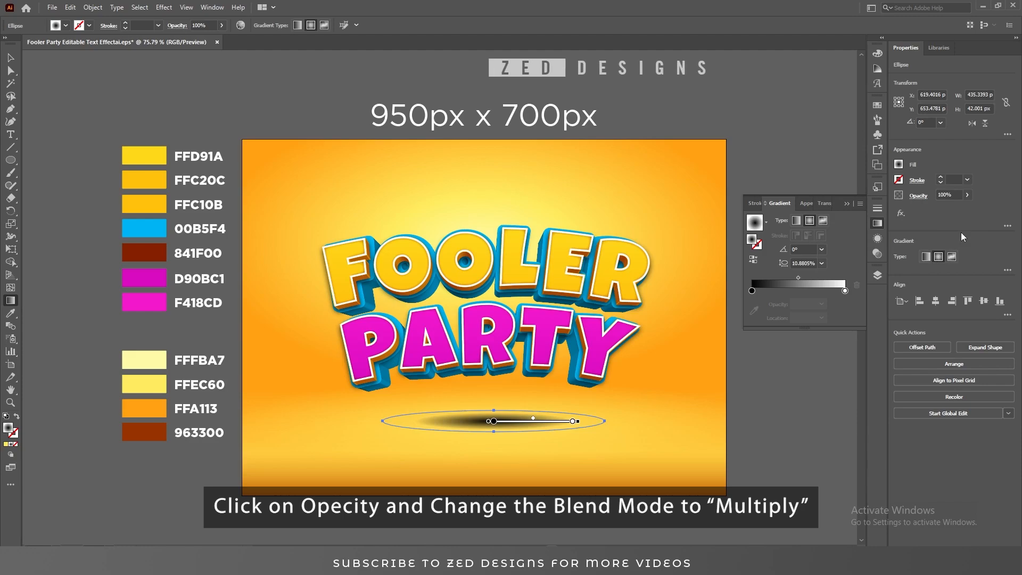
key("v")
left_click_drag(604, 422, 637, 422)
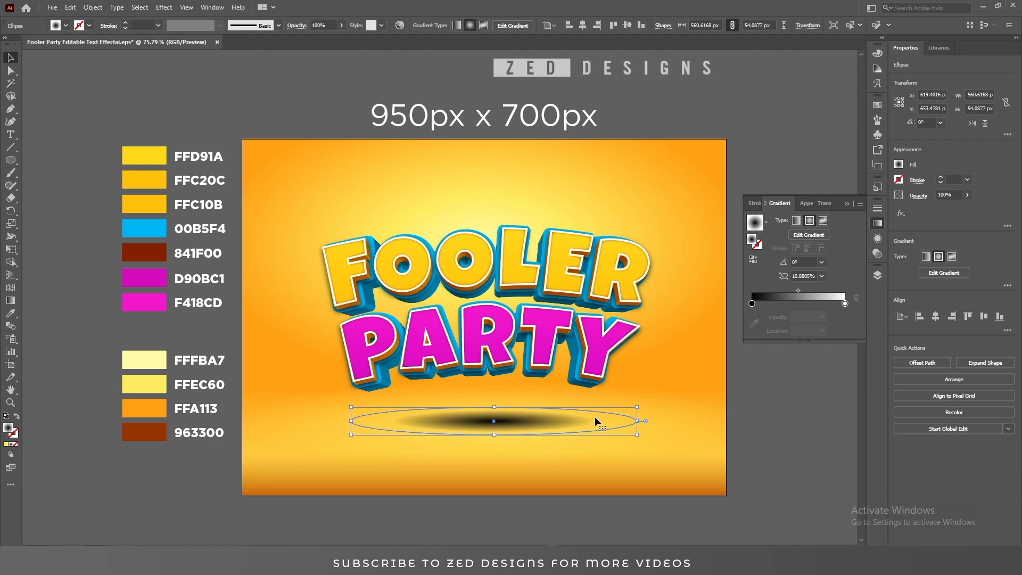
Apply a Gaussian Blur with a radius of 8 pixels to the ellipse's fill
key("shift+F6")
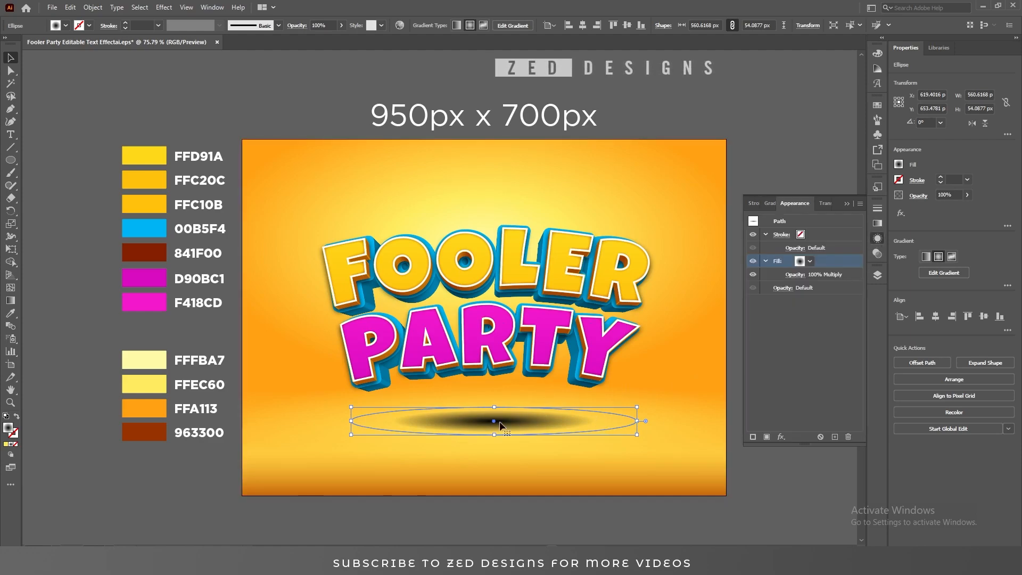
left_click(781, 436)
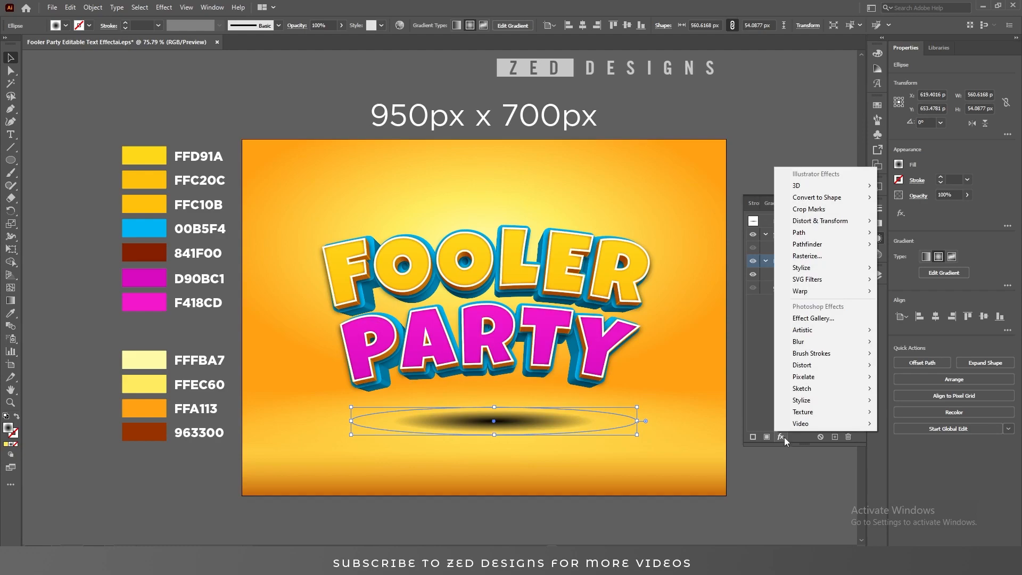
mouse_move(804, 341)
left_click(895, 343)
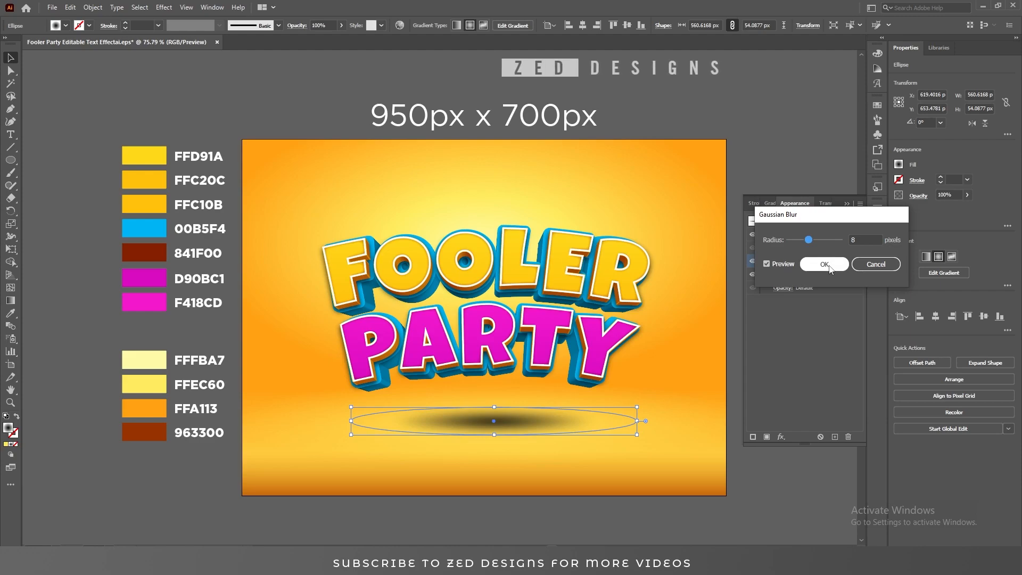
left_click(829, 266)
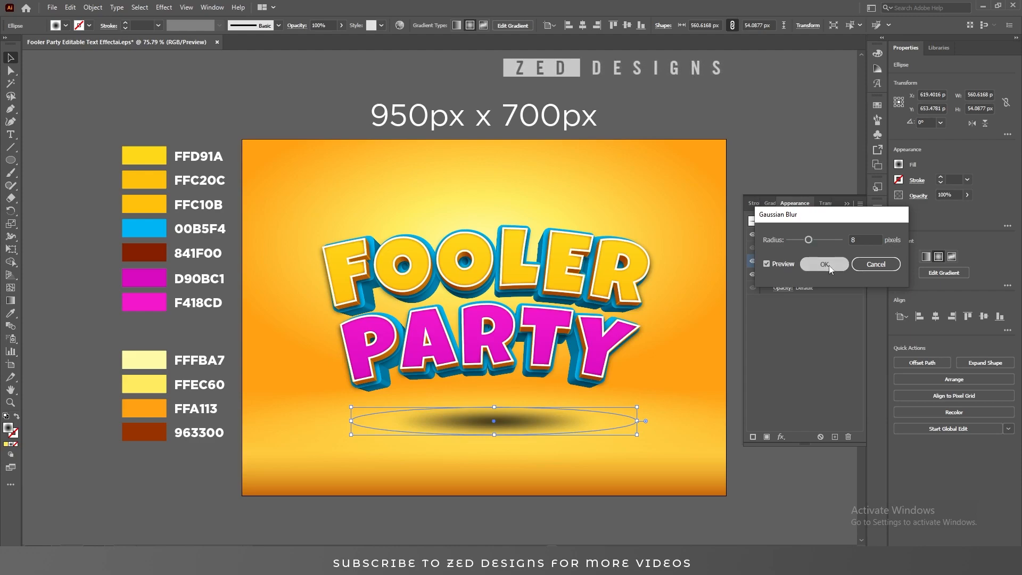
Reduce the opacity of the ellipse's fill to 70% and deselect the ellipse
left_click(798, 289)
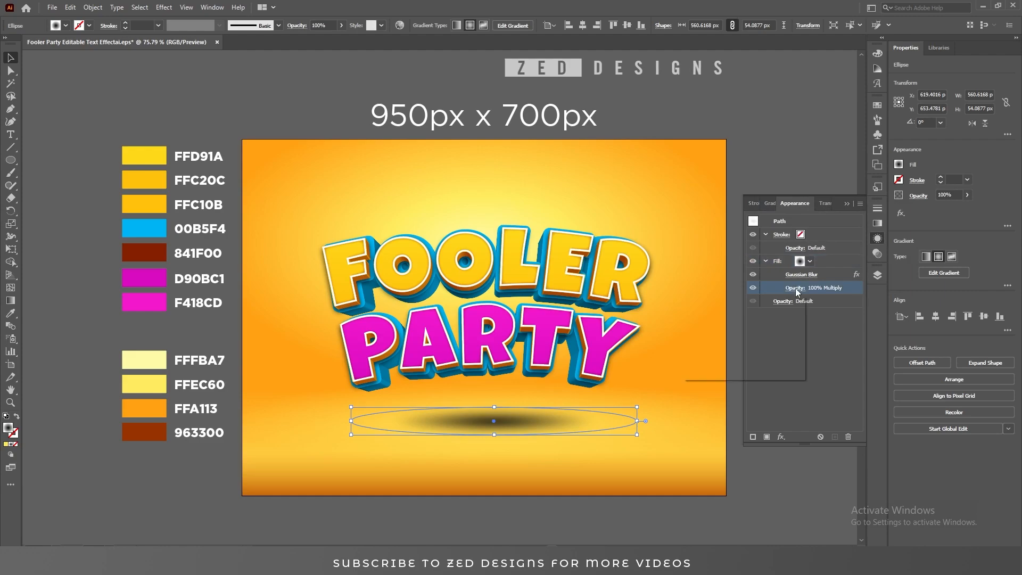
type("70")
key("Return")
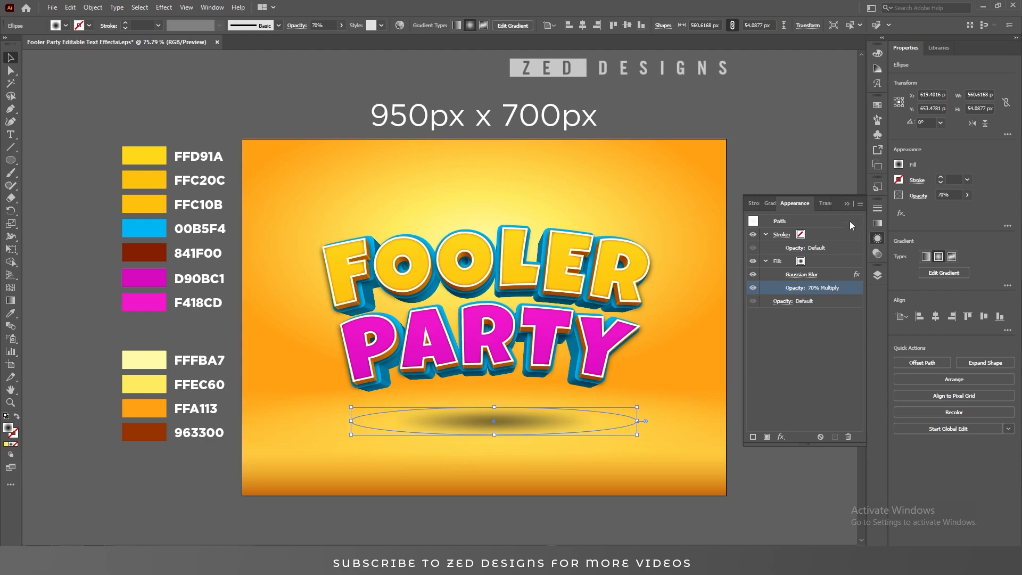
left_click(787, 165)
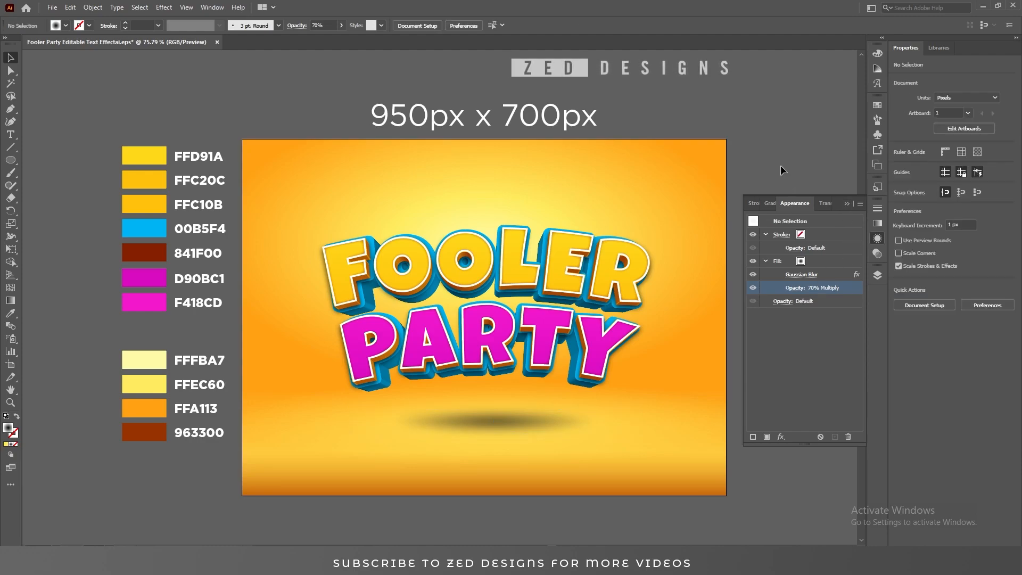
Stretch the shadow ellipse below PARTY symmetrically to about 720 px wide, keeping its height, and deselect it
left_click(498, 433)
left_click_drag(637, 421, 686, 422)
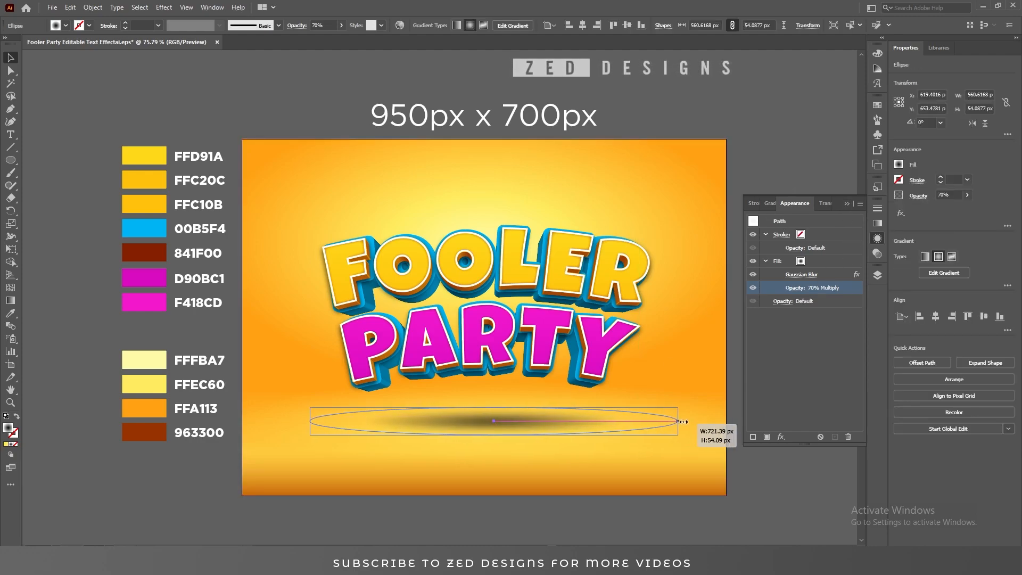
left_click(794, 144)
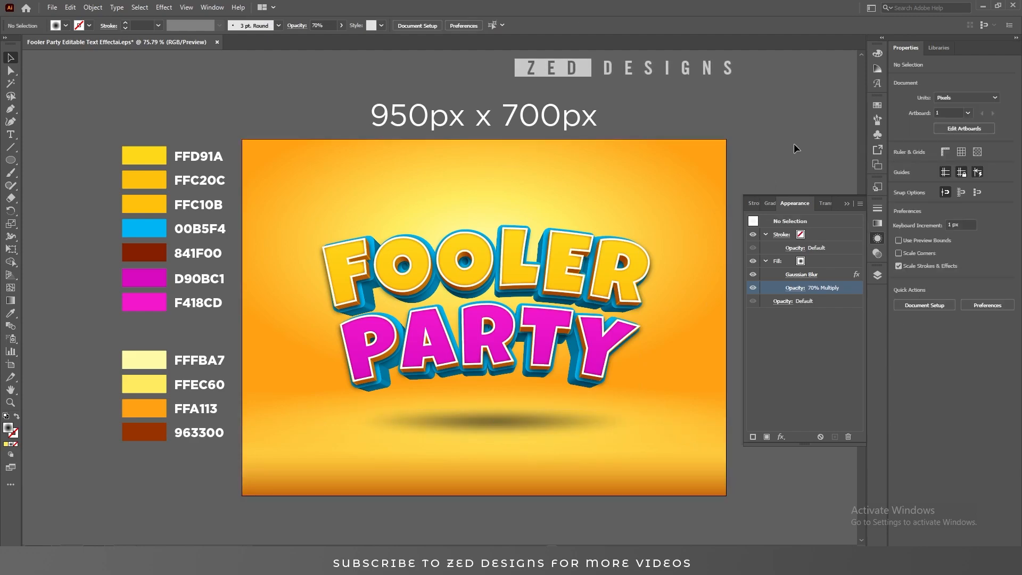
Open the recent file Ribbons.ai and select its mustache, emoji and ribbon artwork
left_click(52, 8)
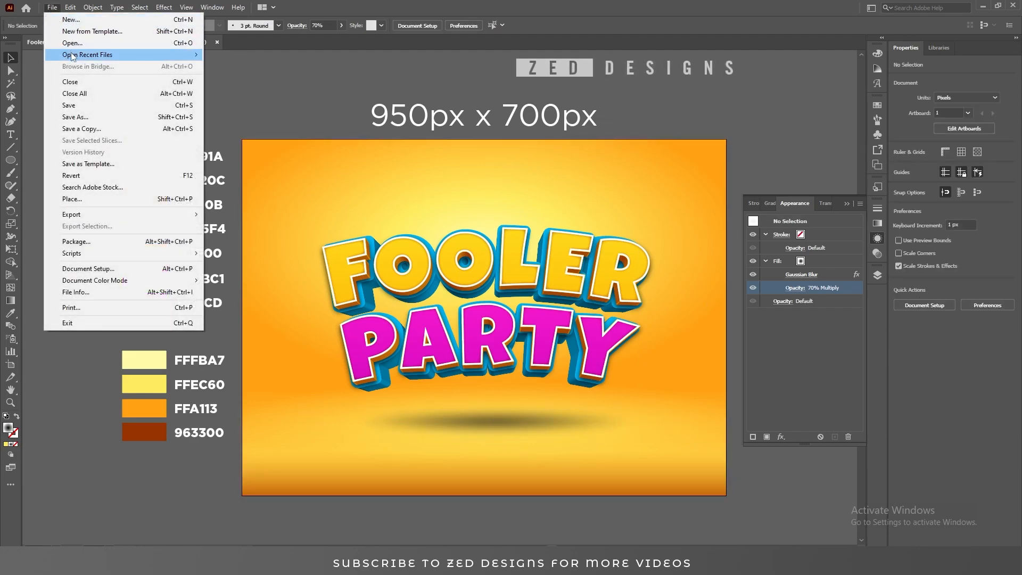
mouse_move(80, 50)
left_click(283, 66)
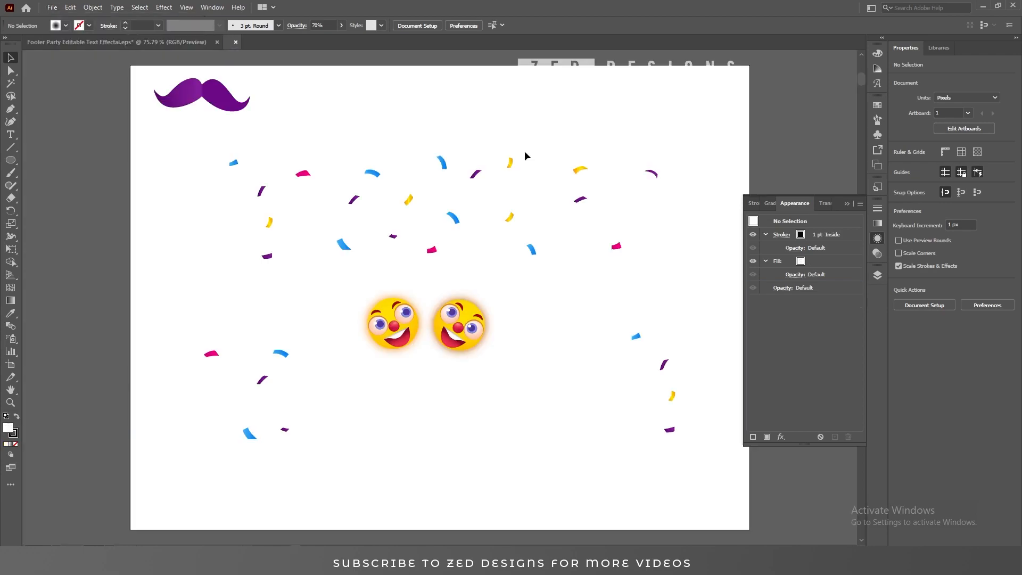
left_click_drag(118, 72, 722, 492)
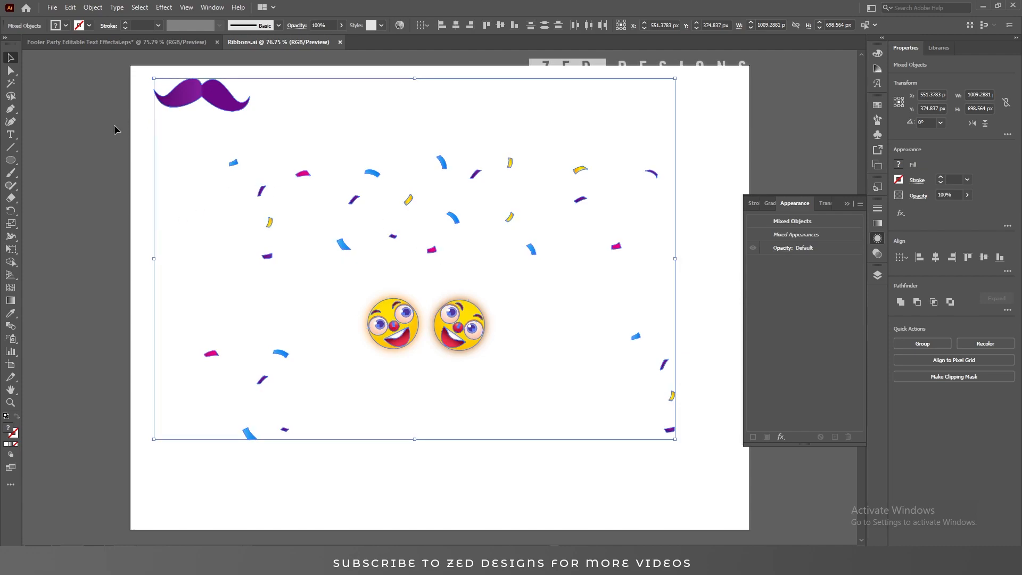
Copy the purple mustache into the Emoji layer of the text effect document and place it between FOOLER and PARTY, tilted about 12°
left_click(223, 96)
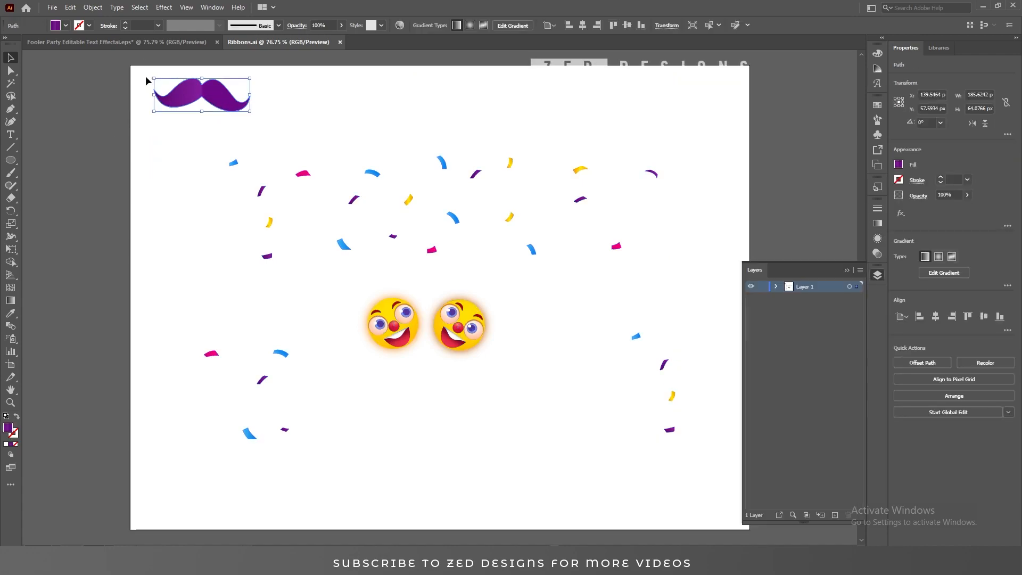
left_click(143, 42)
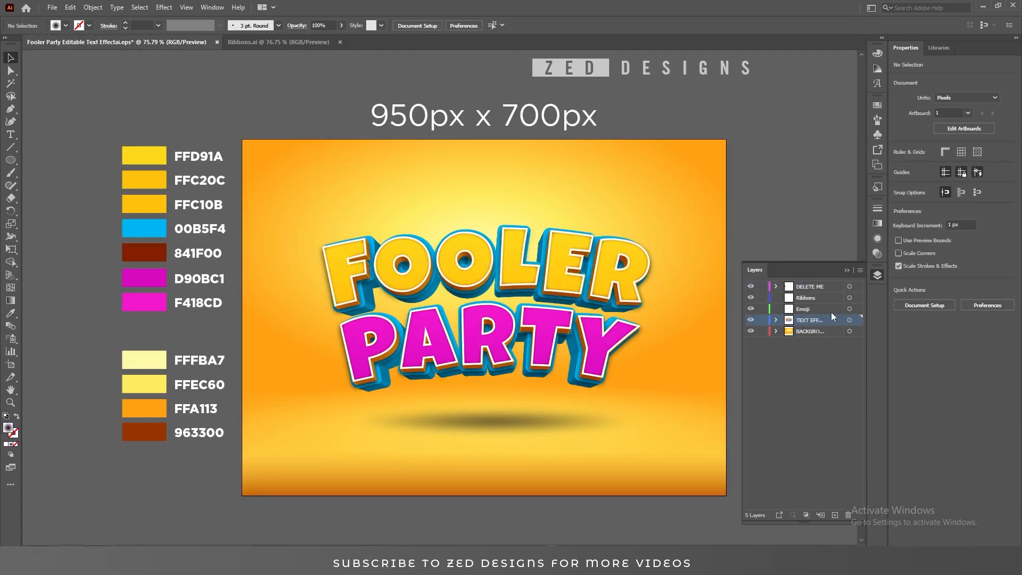
left_click(831, 310)
key("ctrl+v")
left_click_drag(486, 313, 617, 288)
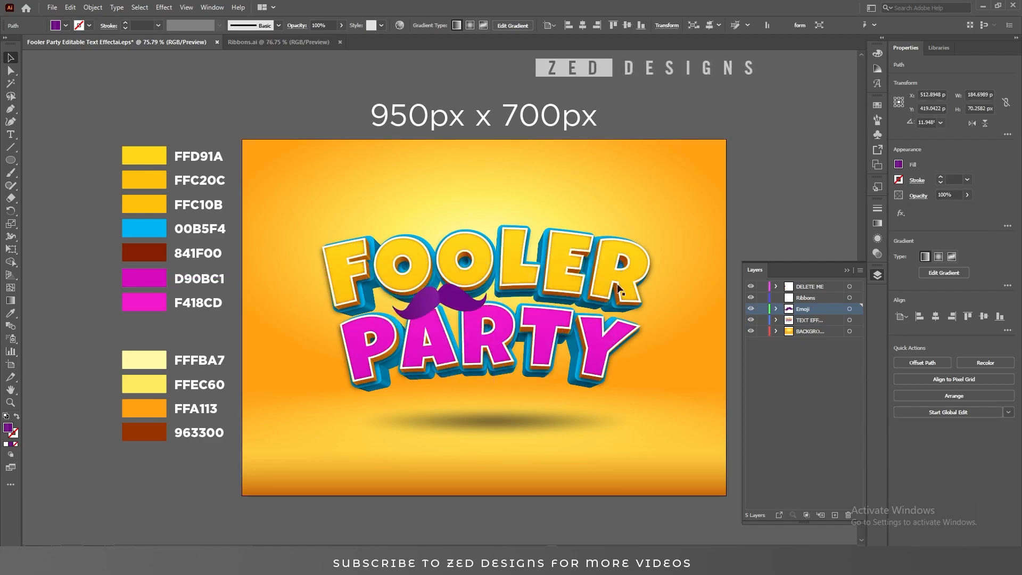
Copy both emoji faces from Ribbons.ai into the text effect artboard, placing one left of PARTY and the other at the lower right
left_click(250, 42)
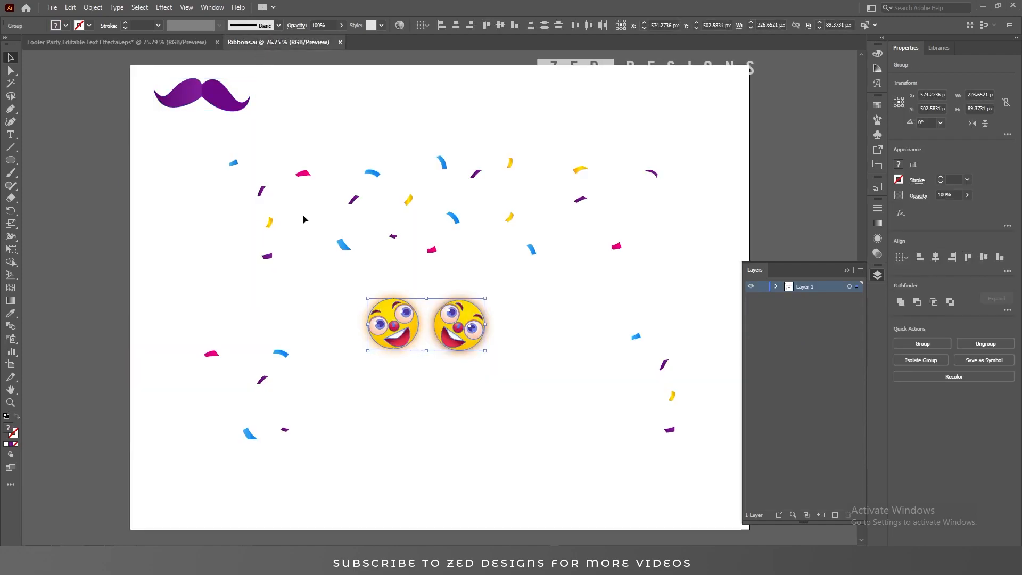
left_click(141, 46)
key("ctrl+v")
left_click_drag(464, 303, 286, 352)
left_click(228, 337)
left_click_drag(395, 403, 695, 406)
left_click(326, 64)
Delete the mustache and emoji faces from Ribbons.ai and cut all the remaining ribbons
left_click(288, 43)
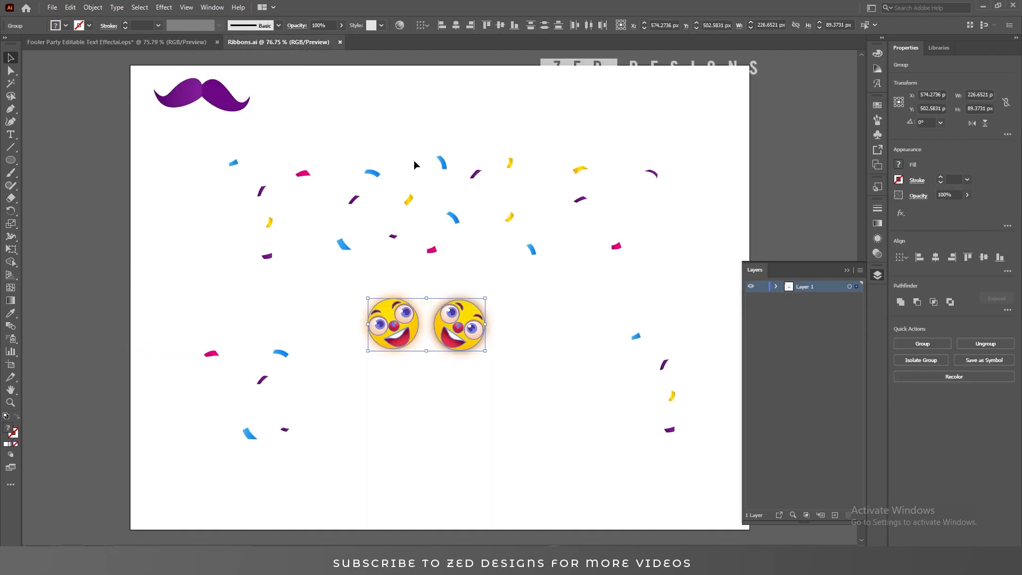
left_click(212, 98, "shift")
key("Delete")
left_click_drag(105, 112, 719, 484)
key("ctrl+x")
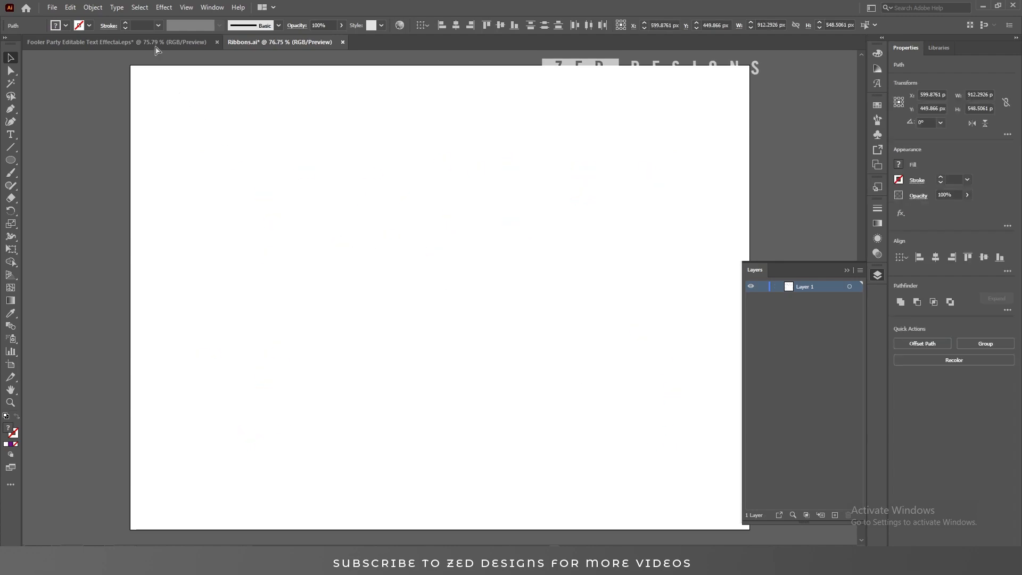
Paste the ribbons onto the Ribbons layer of the text effect document and shift them up around the text
left_click(156, 45)
key("ctrl+v")
key("ctrl+z")
left_click(820, 299)
key("ctrl+v")
left_click_drag(441, 165, 486, 151)
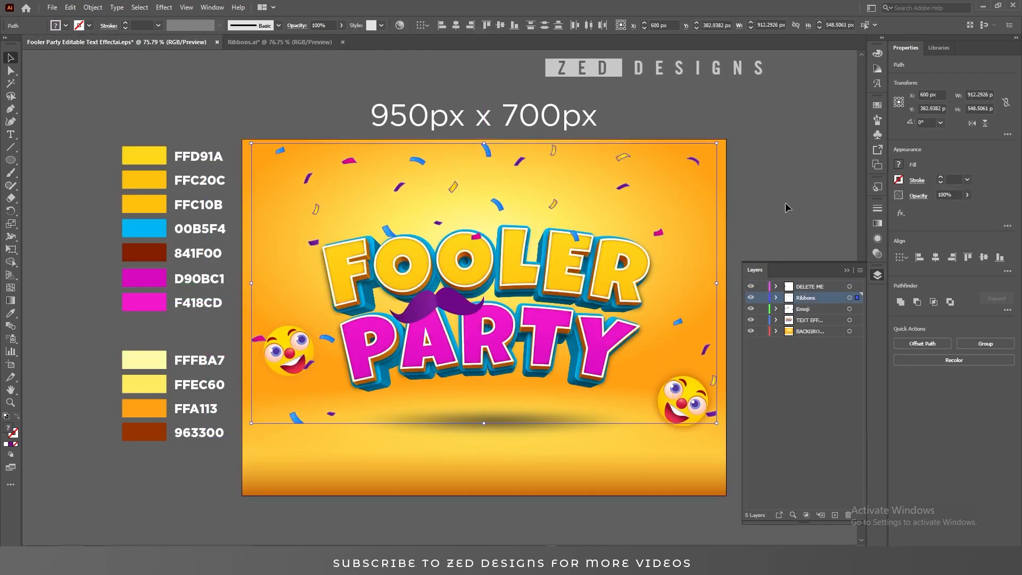
left_click(776, 203)
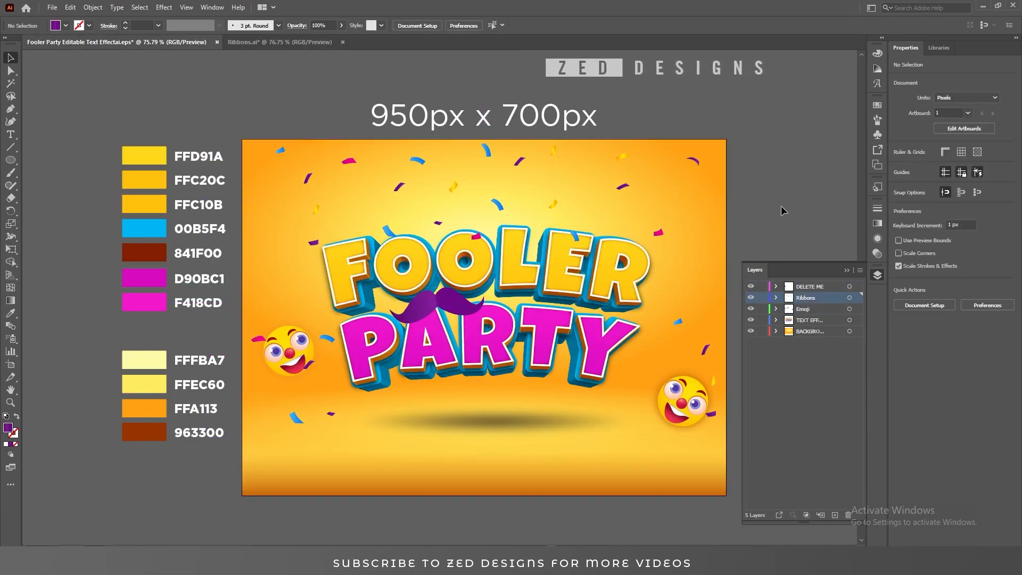
left_click(844, 270)
left_click_drag(479, 313, 528, 342)
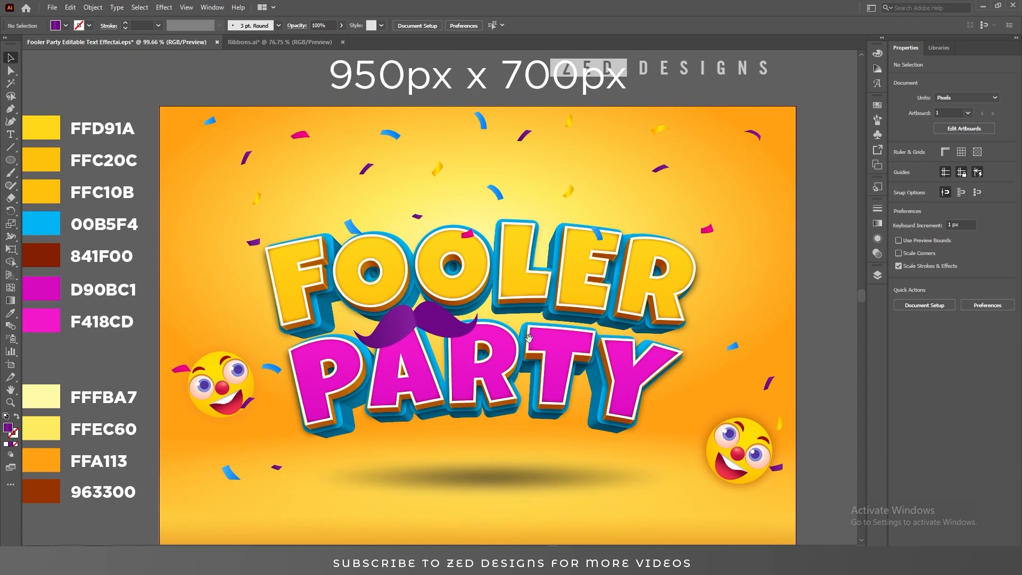